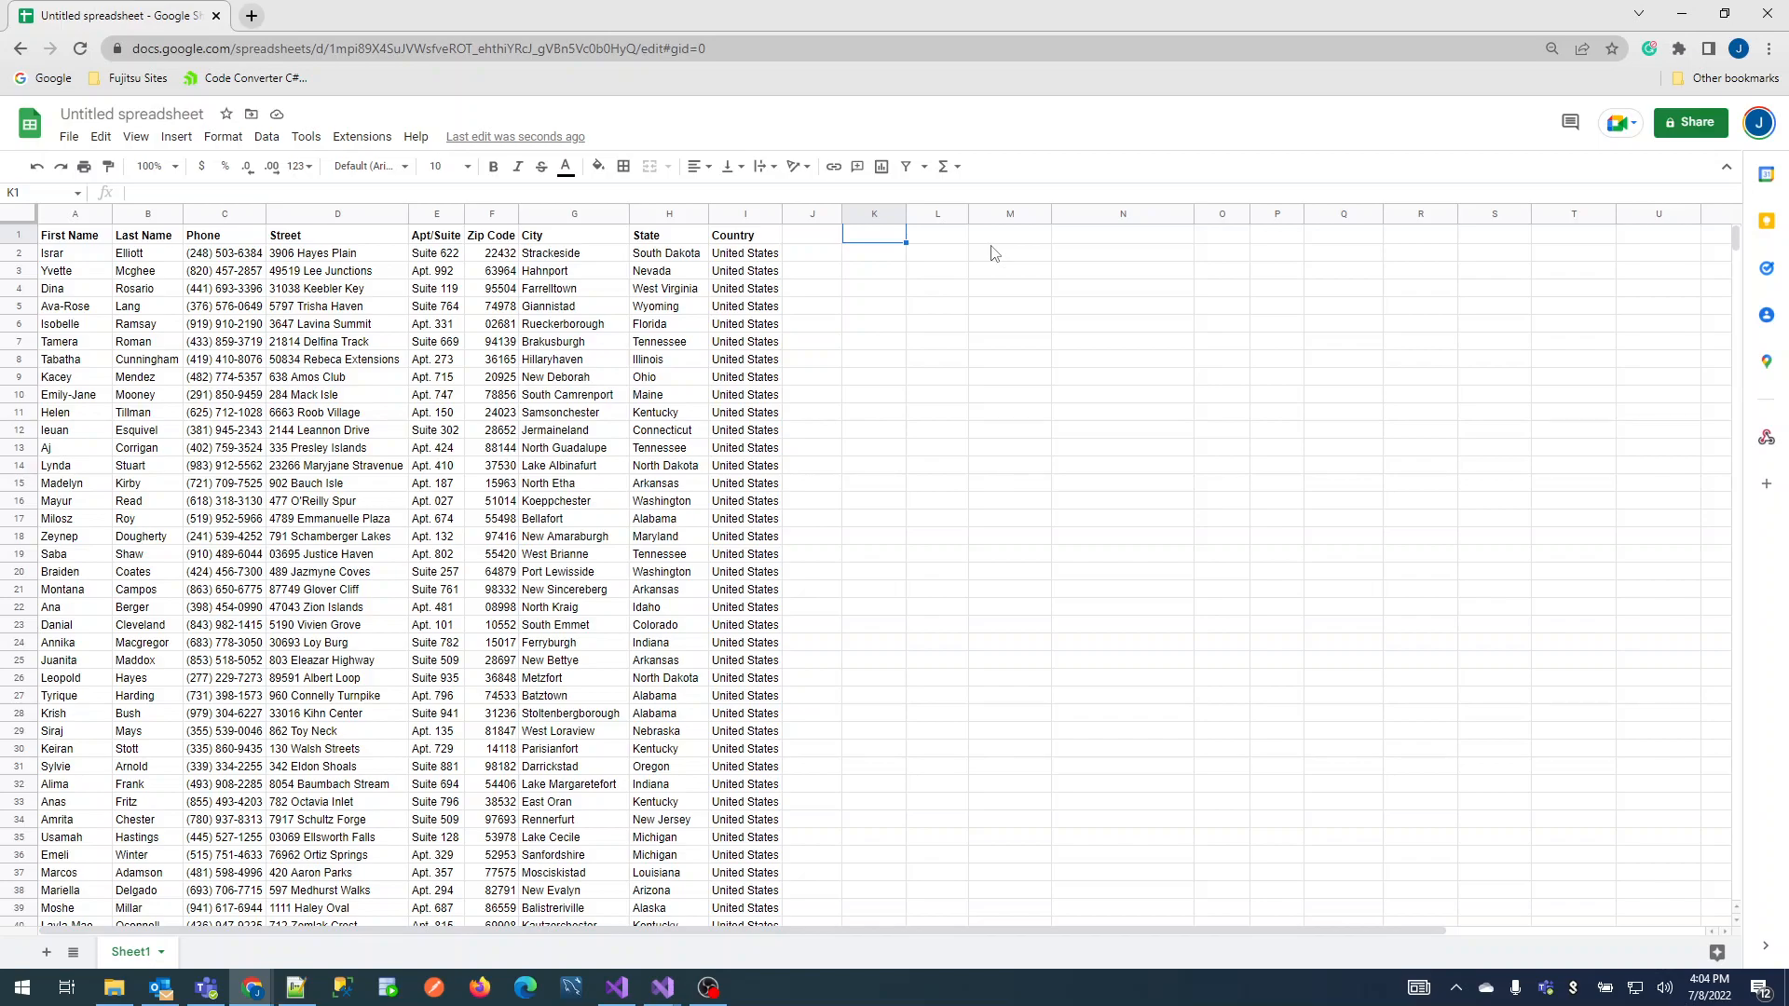
Enter a QUERY formula in cell K1 over columns A:I with the query "Select * where H = 'South Dakota'"
{"action": "left_click", "coordinate": [876, 256]}
{"action": "left_click", "coordinate": [870, 240]}
{"action": "type", "text": "=q"}
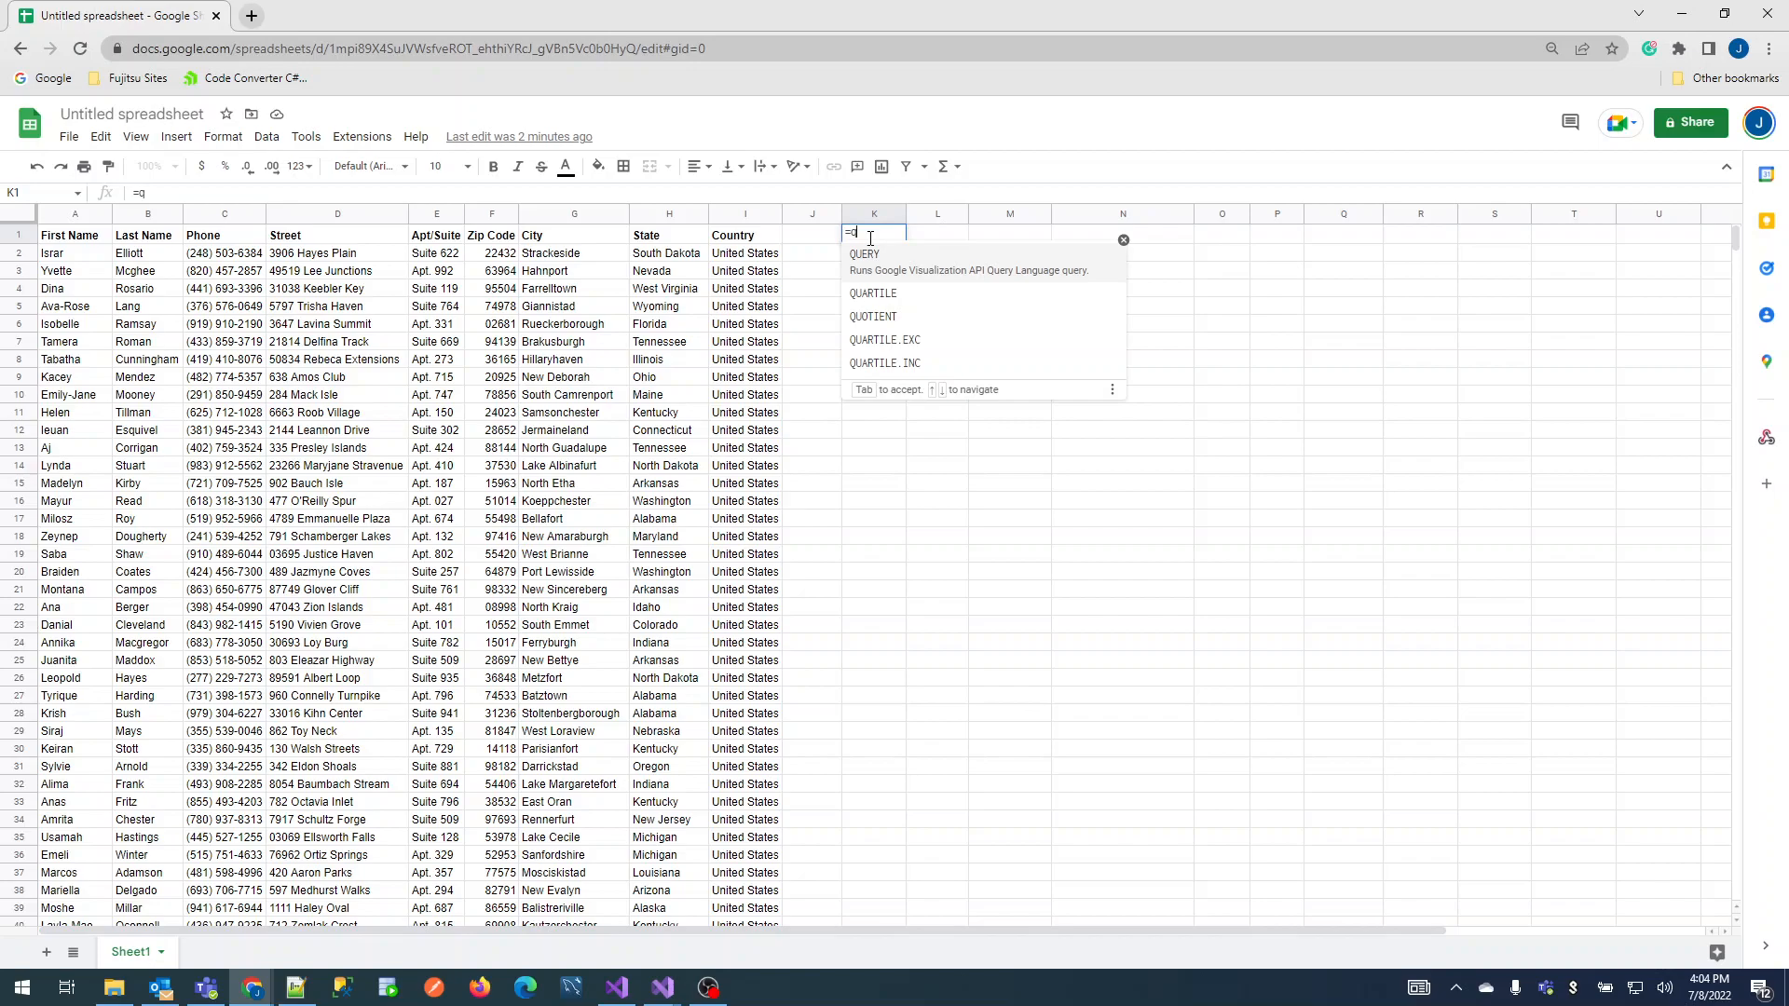
{"action": "key", "text": "Tab"}
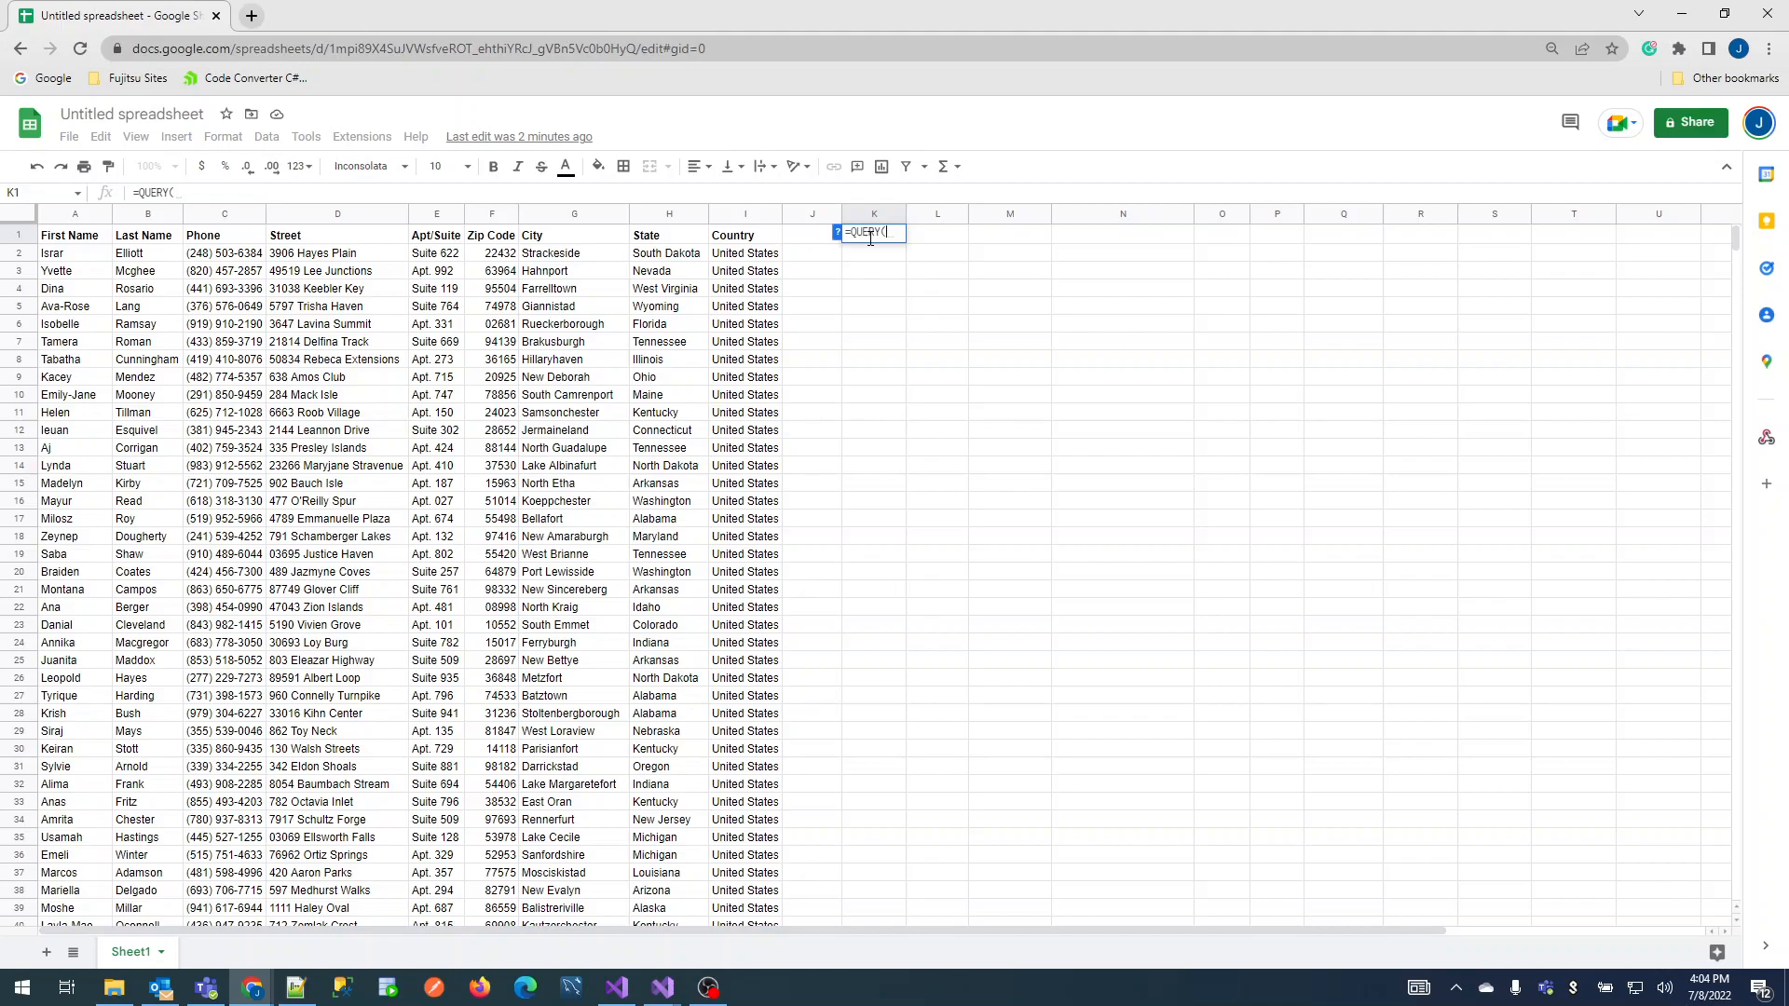
{"action": "left_click_drag", "start_coordinate": [750, 214], "coordinate": [149, 217]}
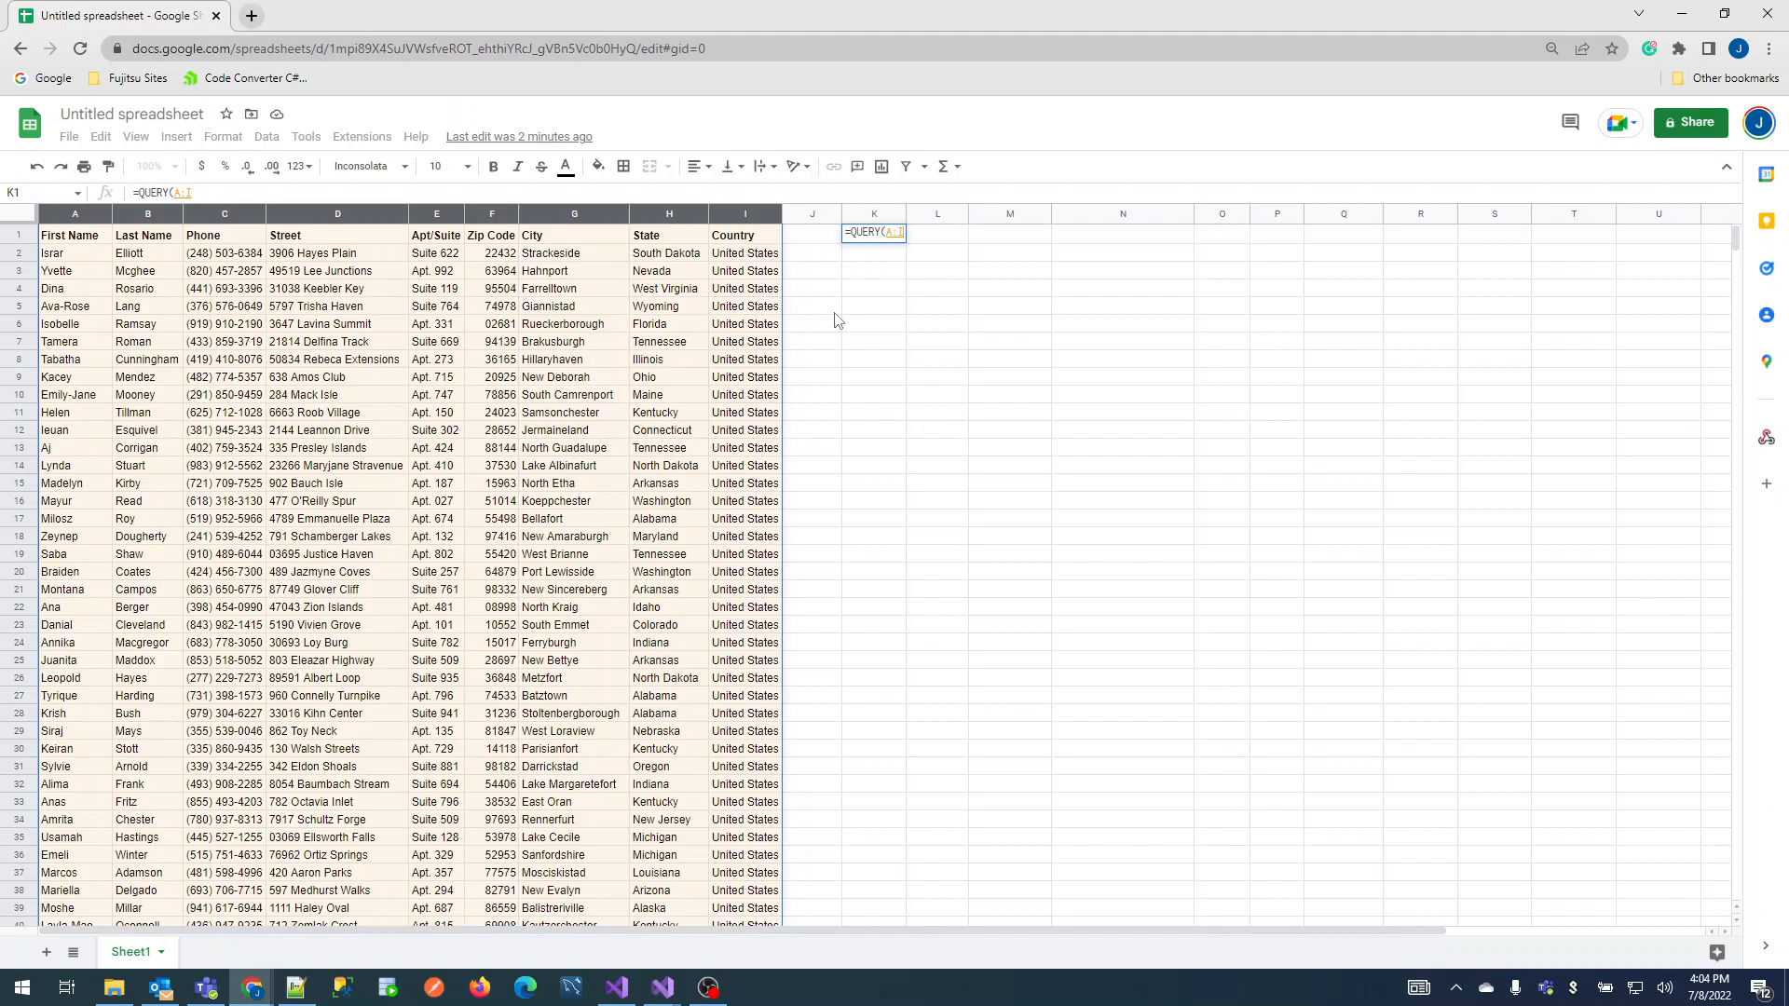
{"action": "type", "text": ","}
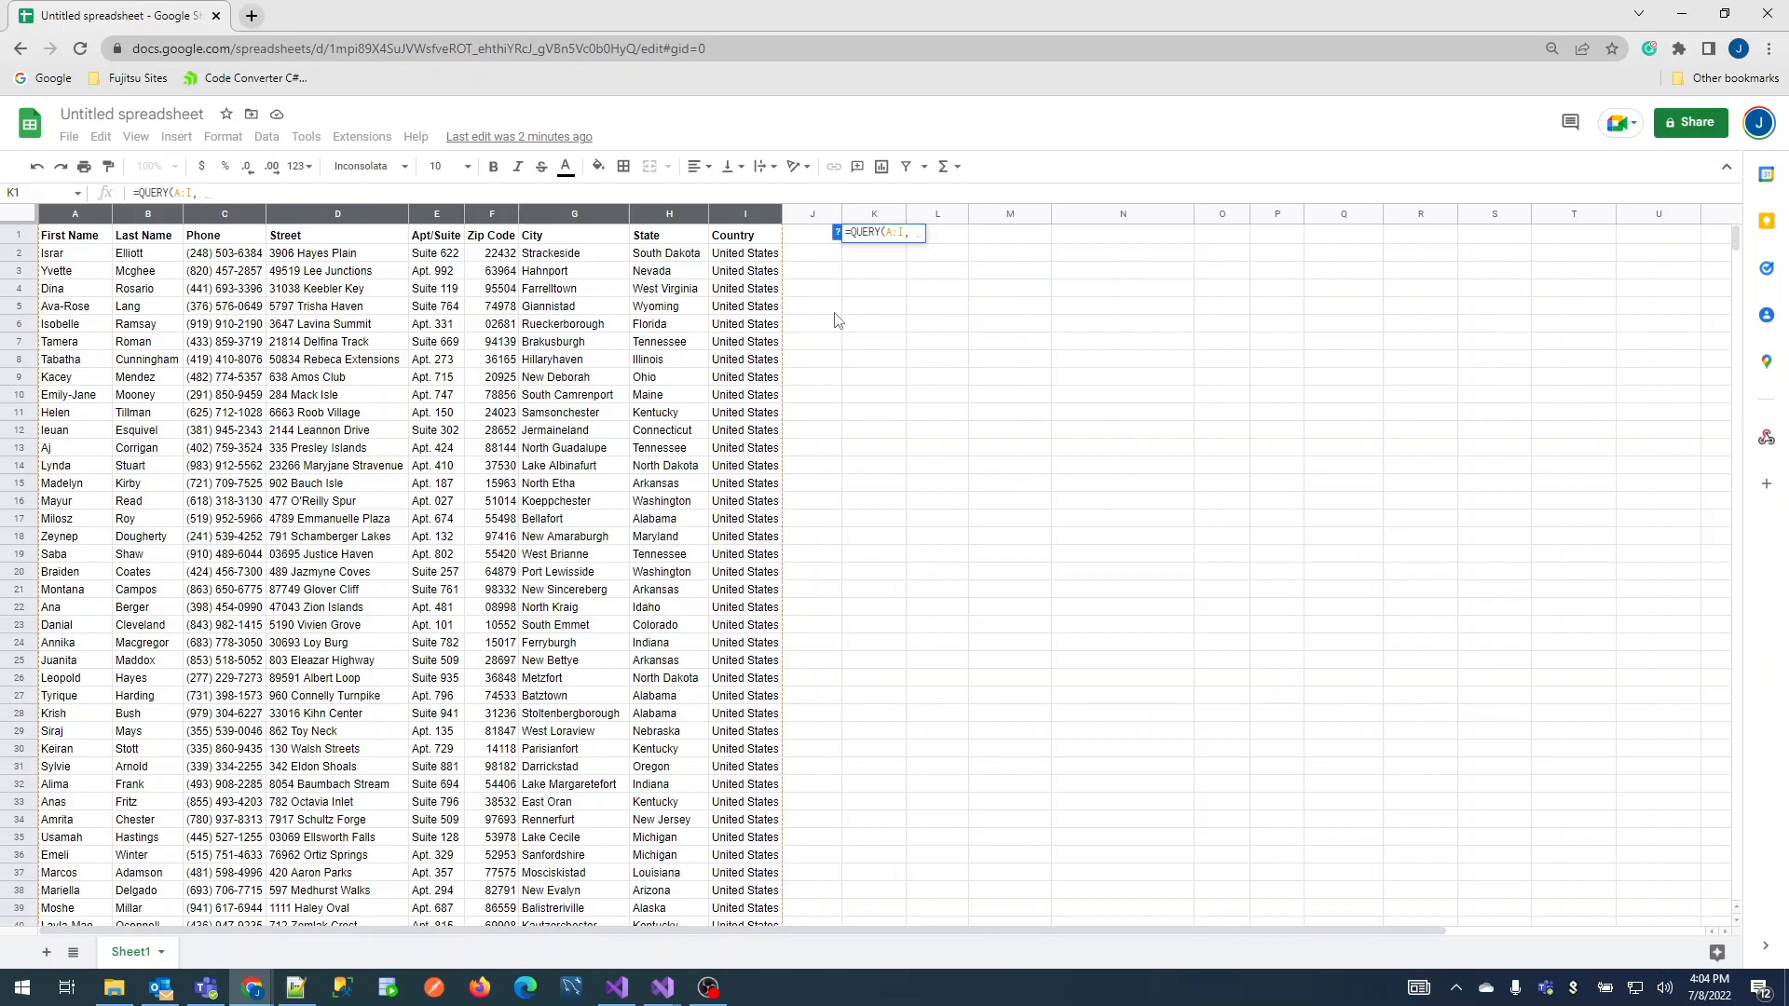
{"action": "type", "text": " \""}
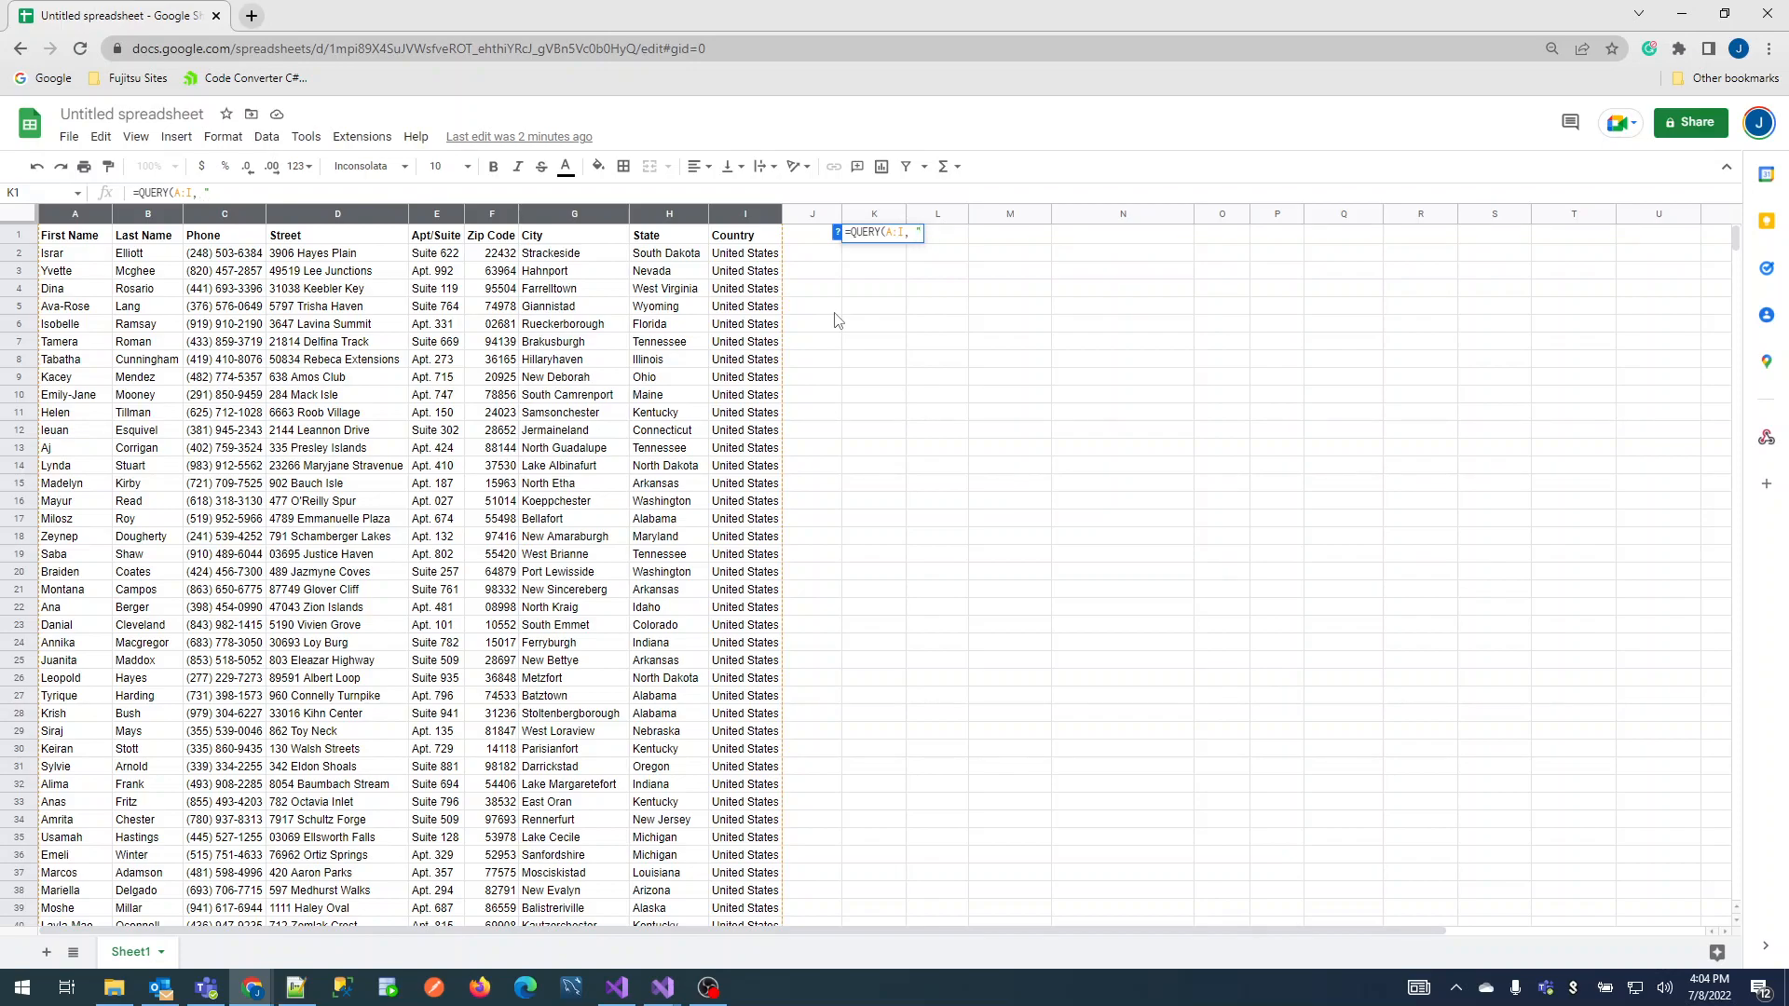
{"action": "type", "text": "Select * where"}
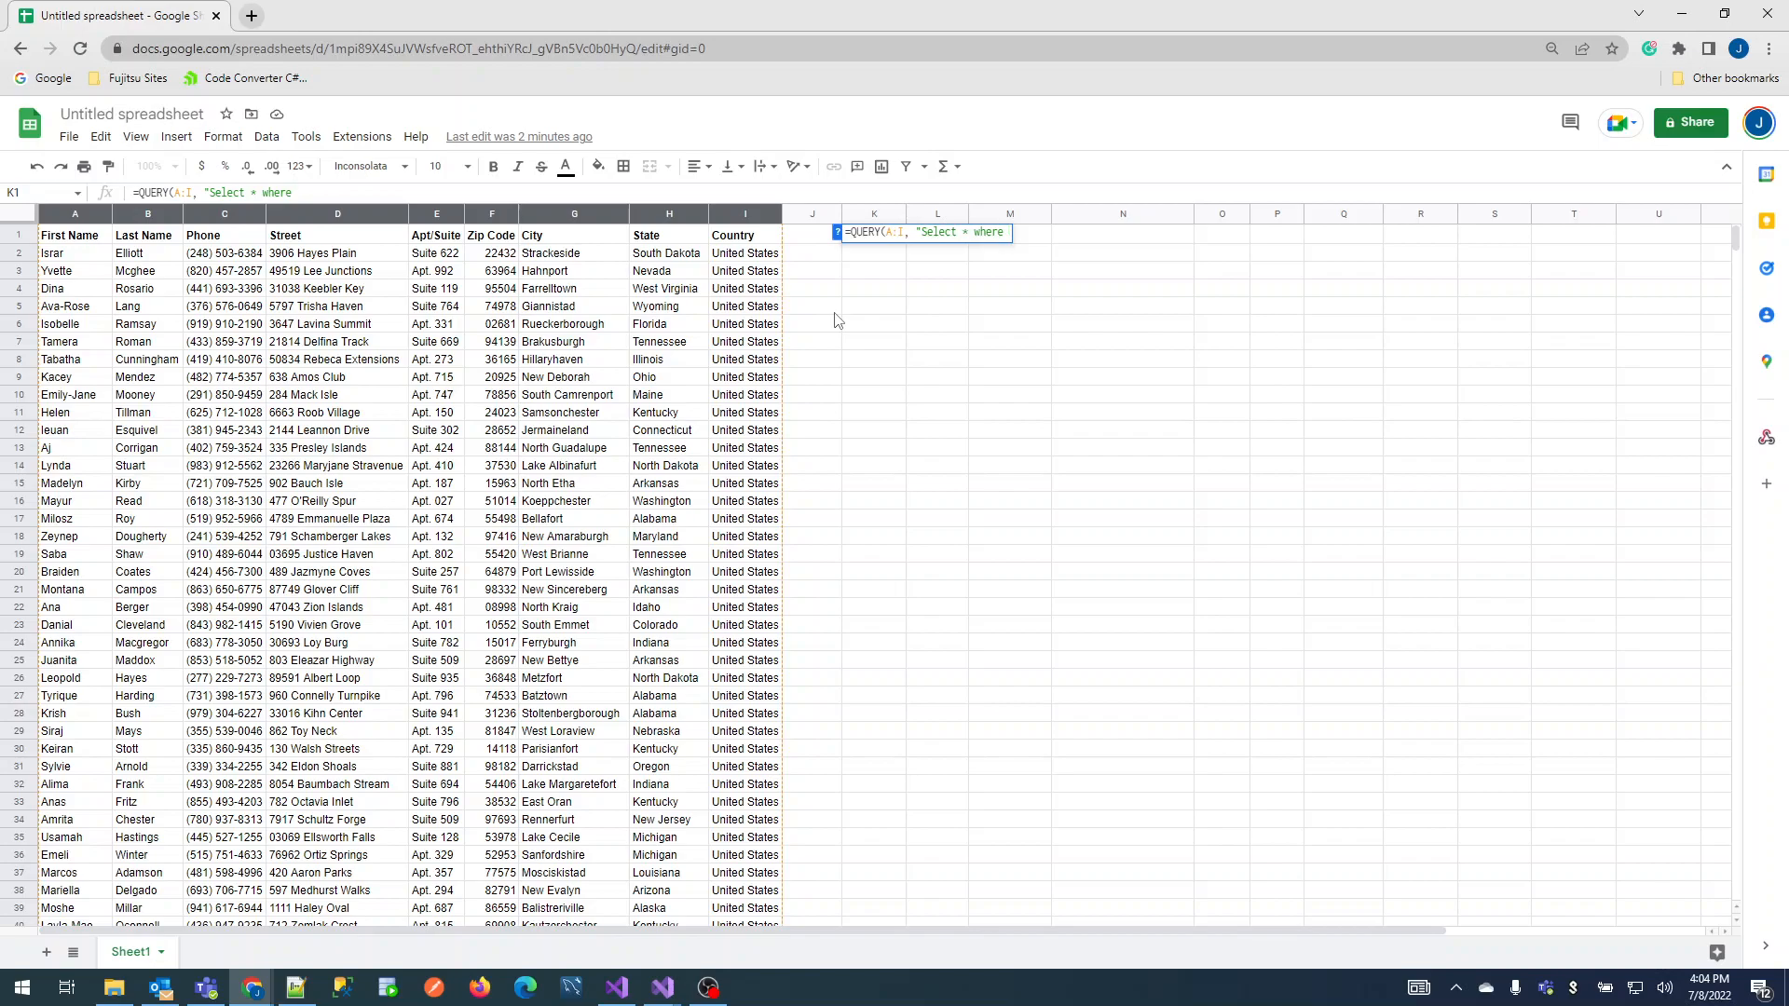
{"action": "type", "text": " H ="}
{"action": "type", "text": "'South Da"}
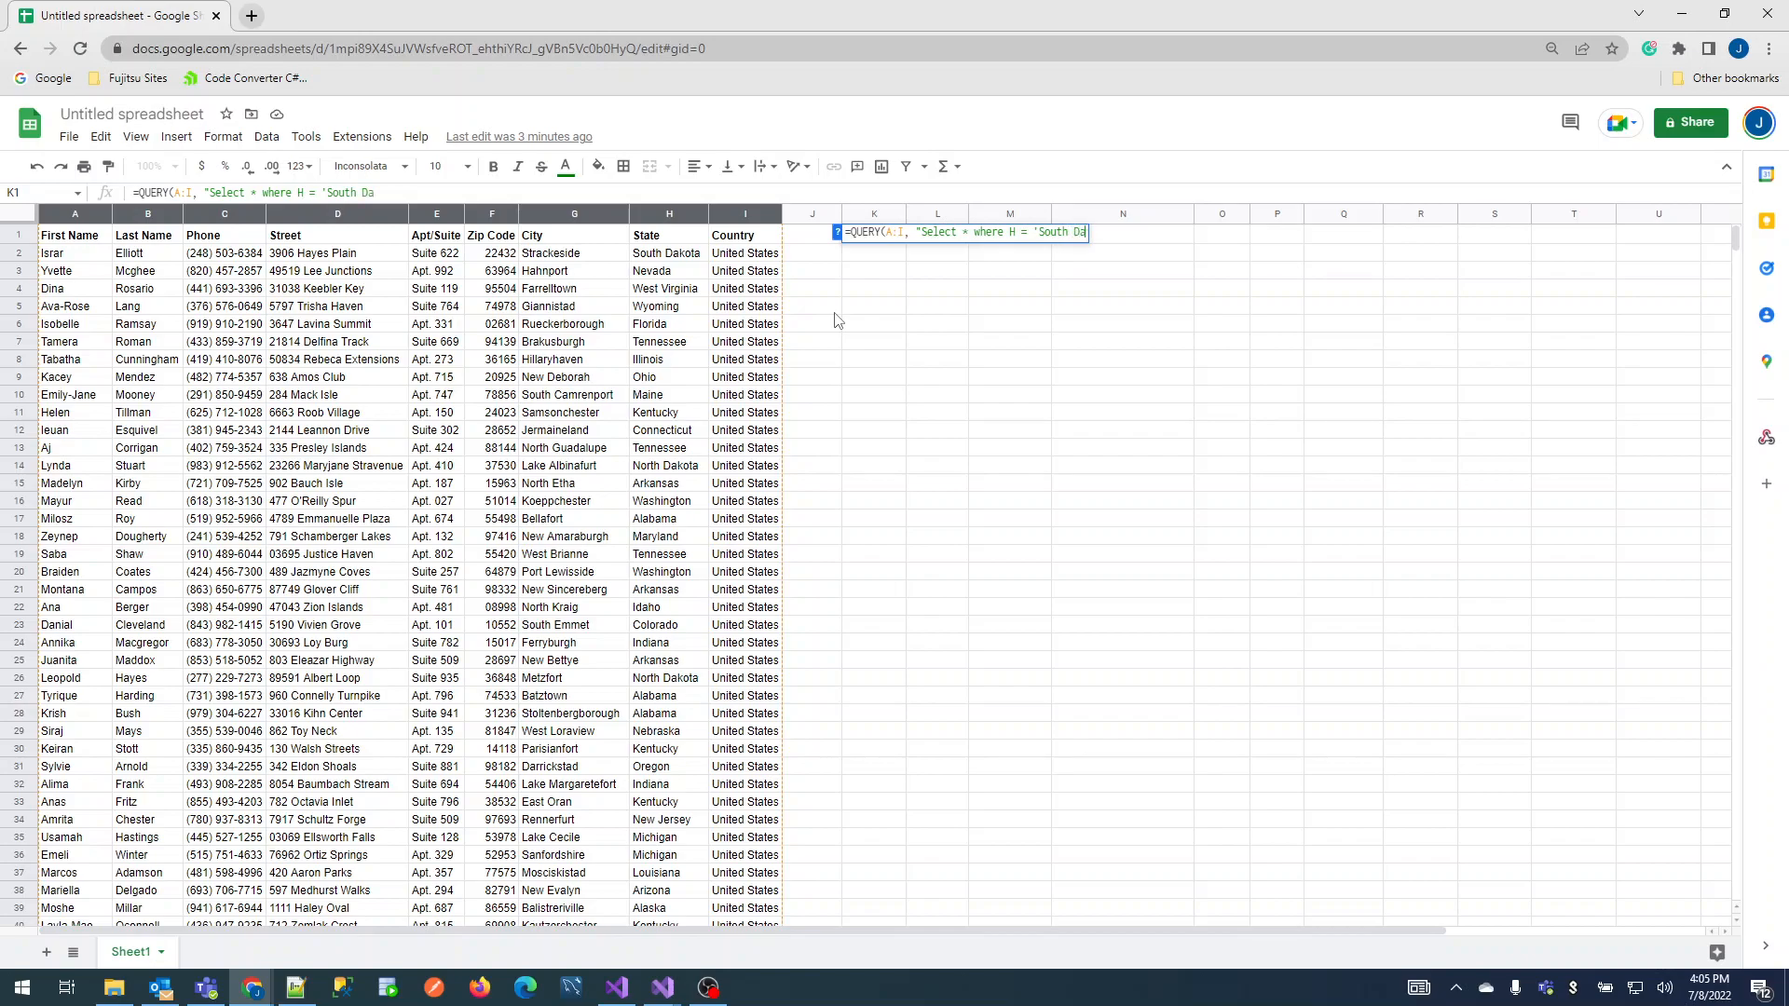
{"action": "type", "text": "kota'\")"}
{"action": "key", "text": "Return"}
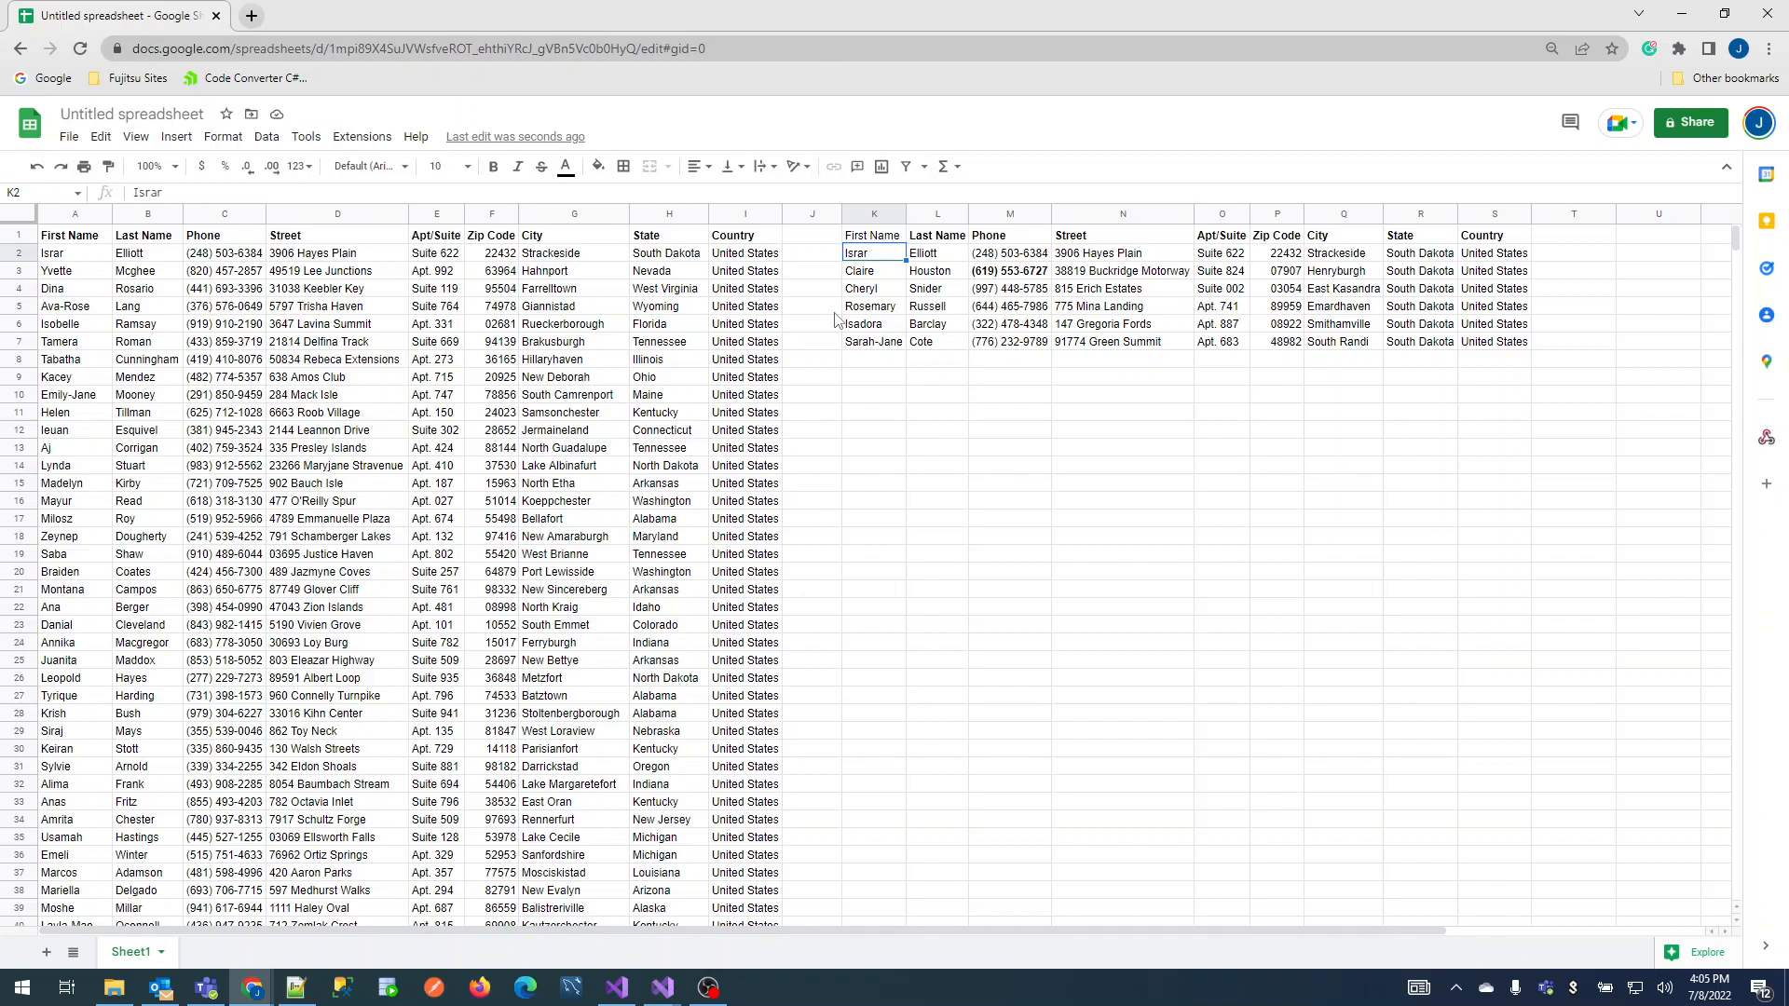
Extend the query in K1 with the condition "and H = 'Nevada'" after the South Dakota condition
{"action": "key", "text": "Up"}
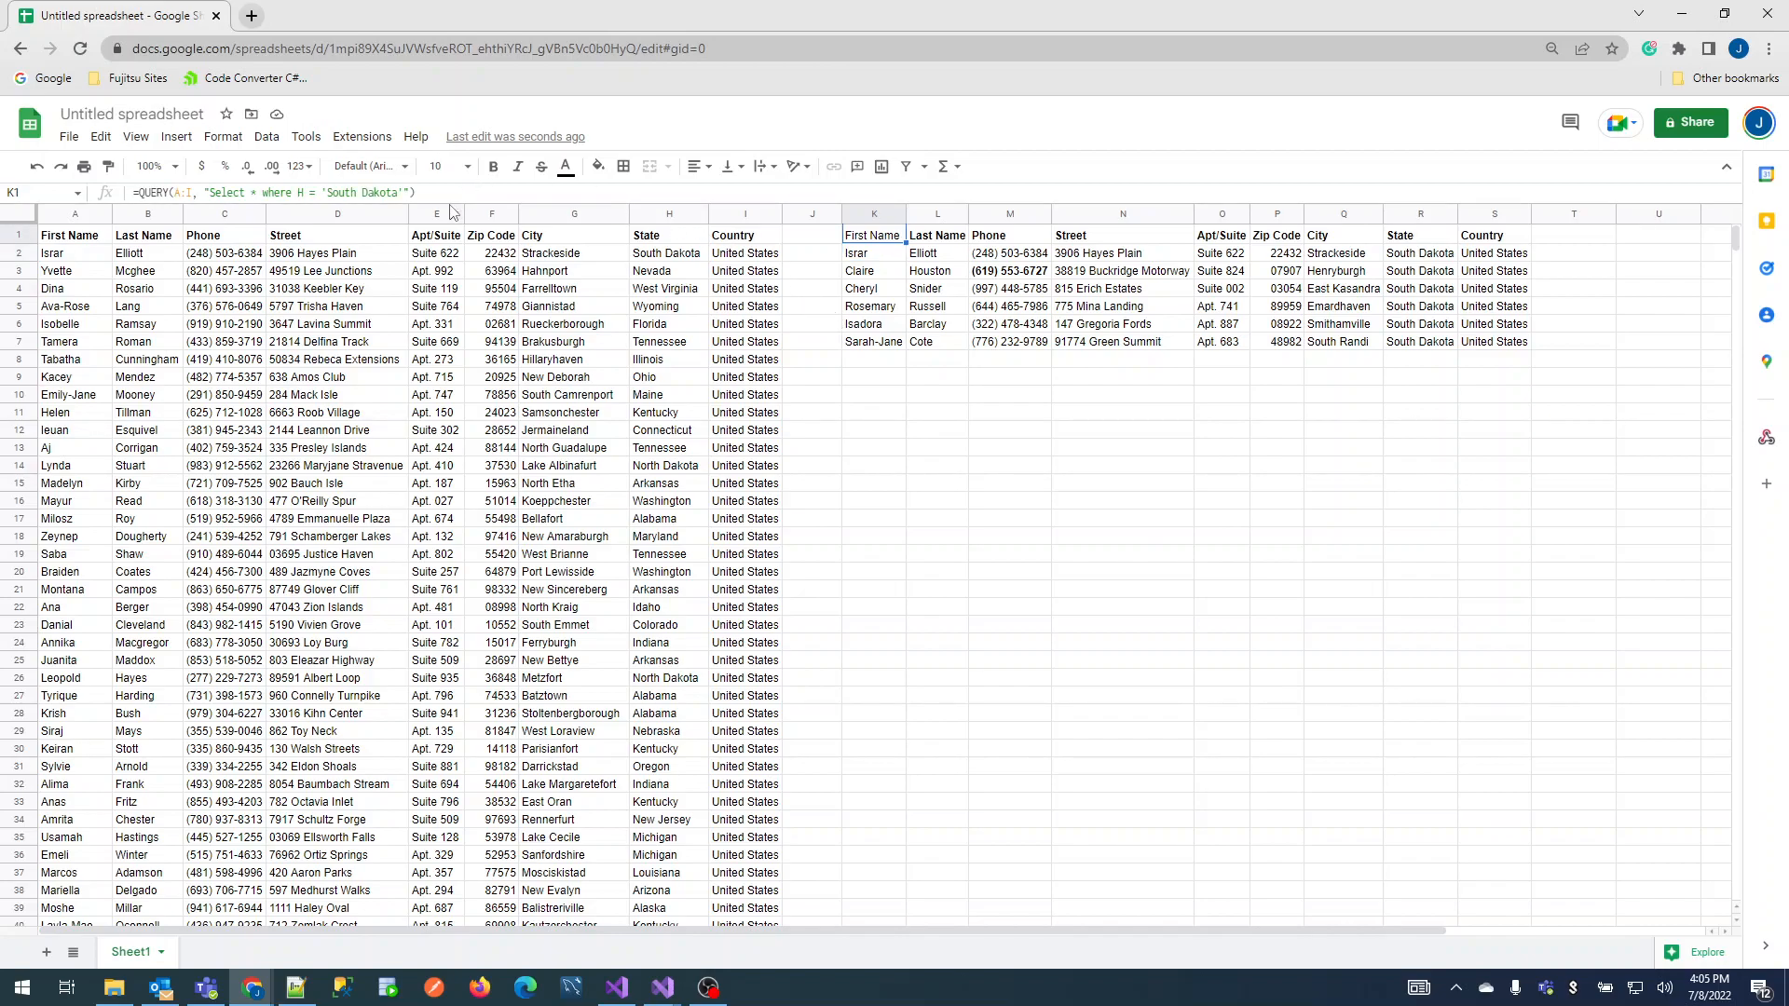
{"action": "left_click", "coordinate": [403, 192]}
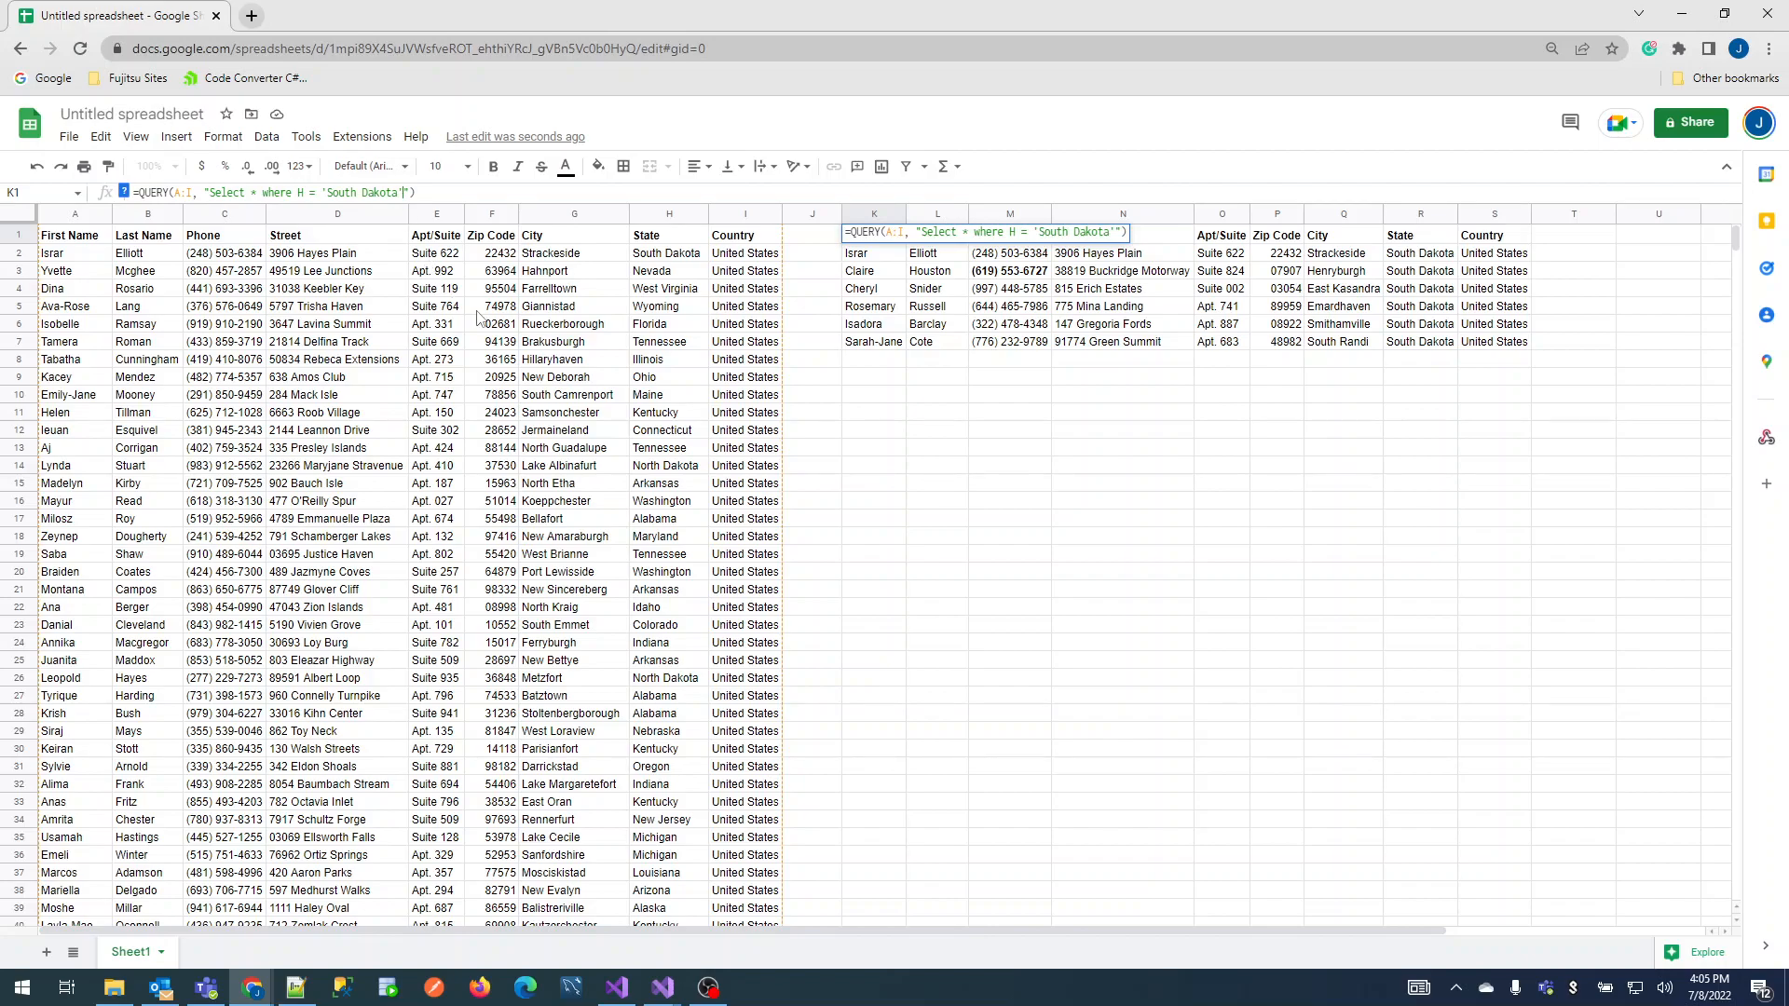
{"action": "type", "text": "and"}
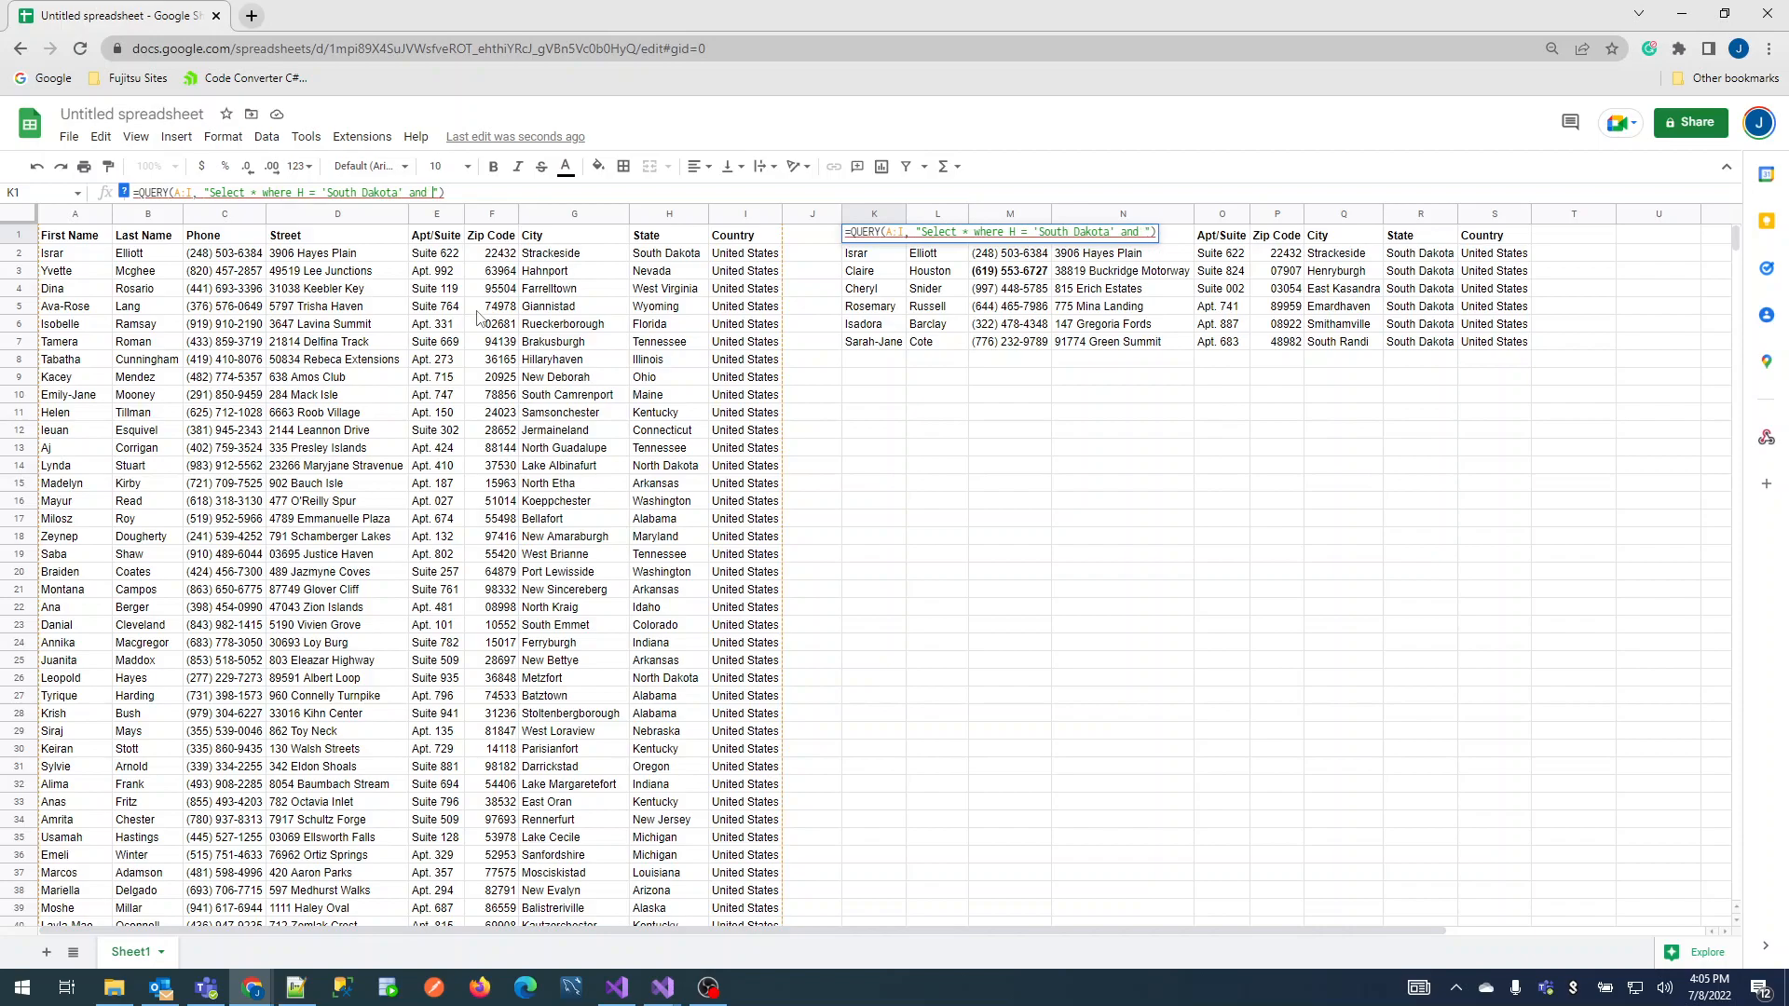
{"action": "type", "text": " H"}
{"action": "type", "text": " = "}
{"action": "type", "text": "'"}
{"action": "type", "text": "Nevada'"}
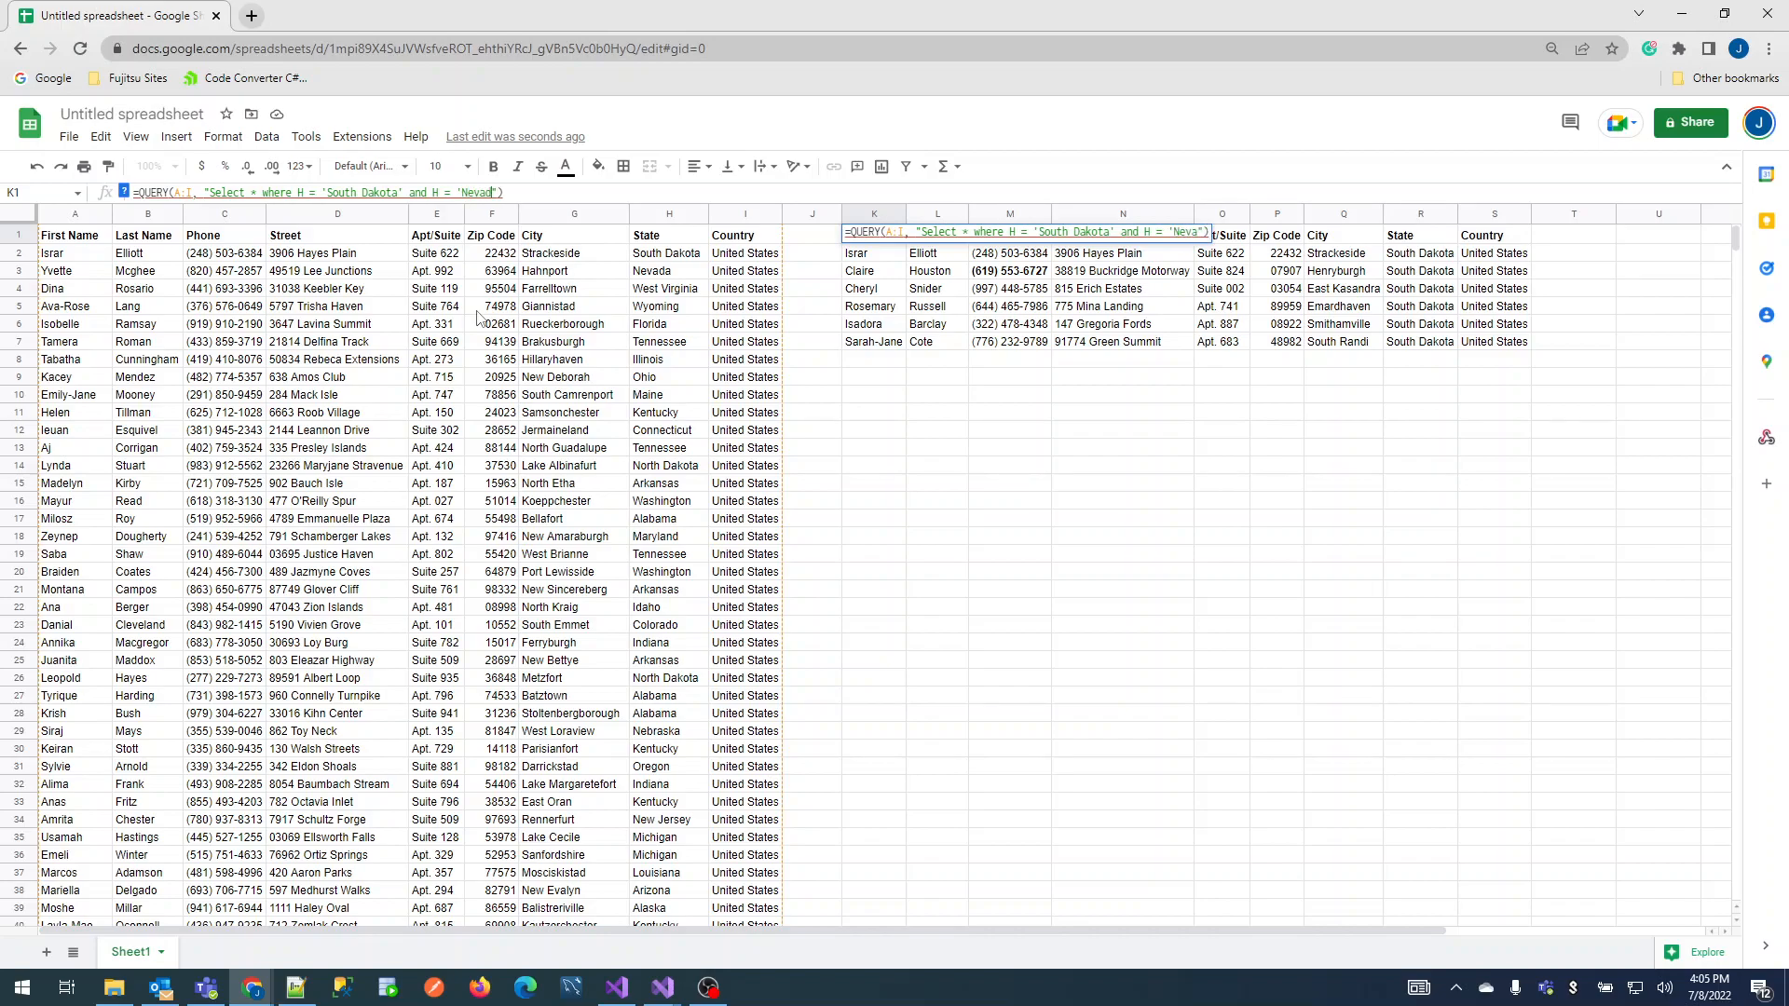
{"action": "type", "text": "'"}
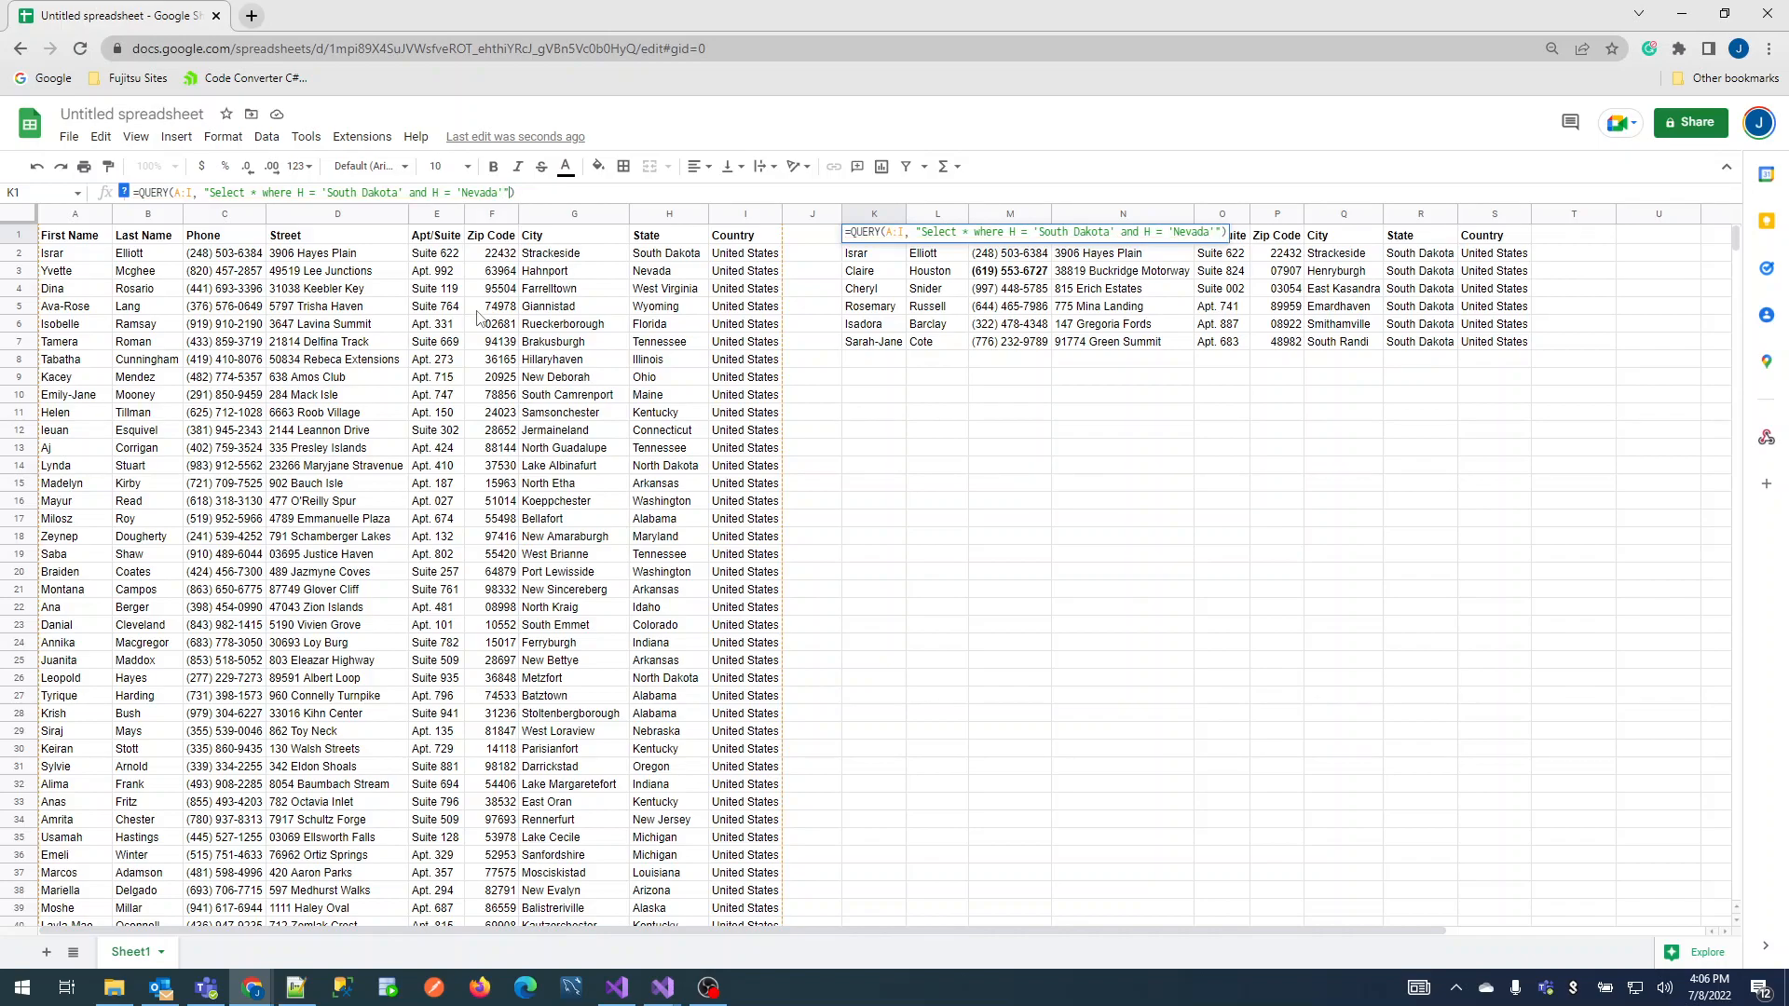
{"action": "key", "text": "End"}
{"action": "key", "text": "Return"}
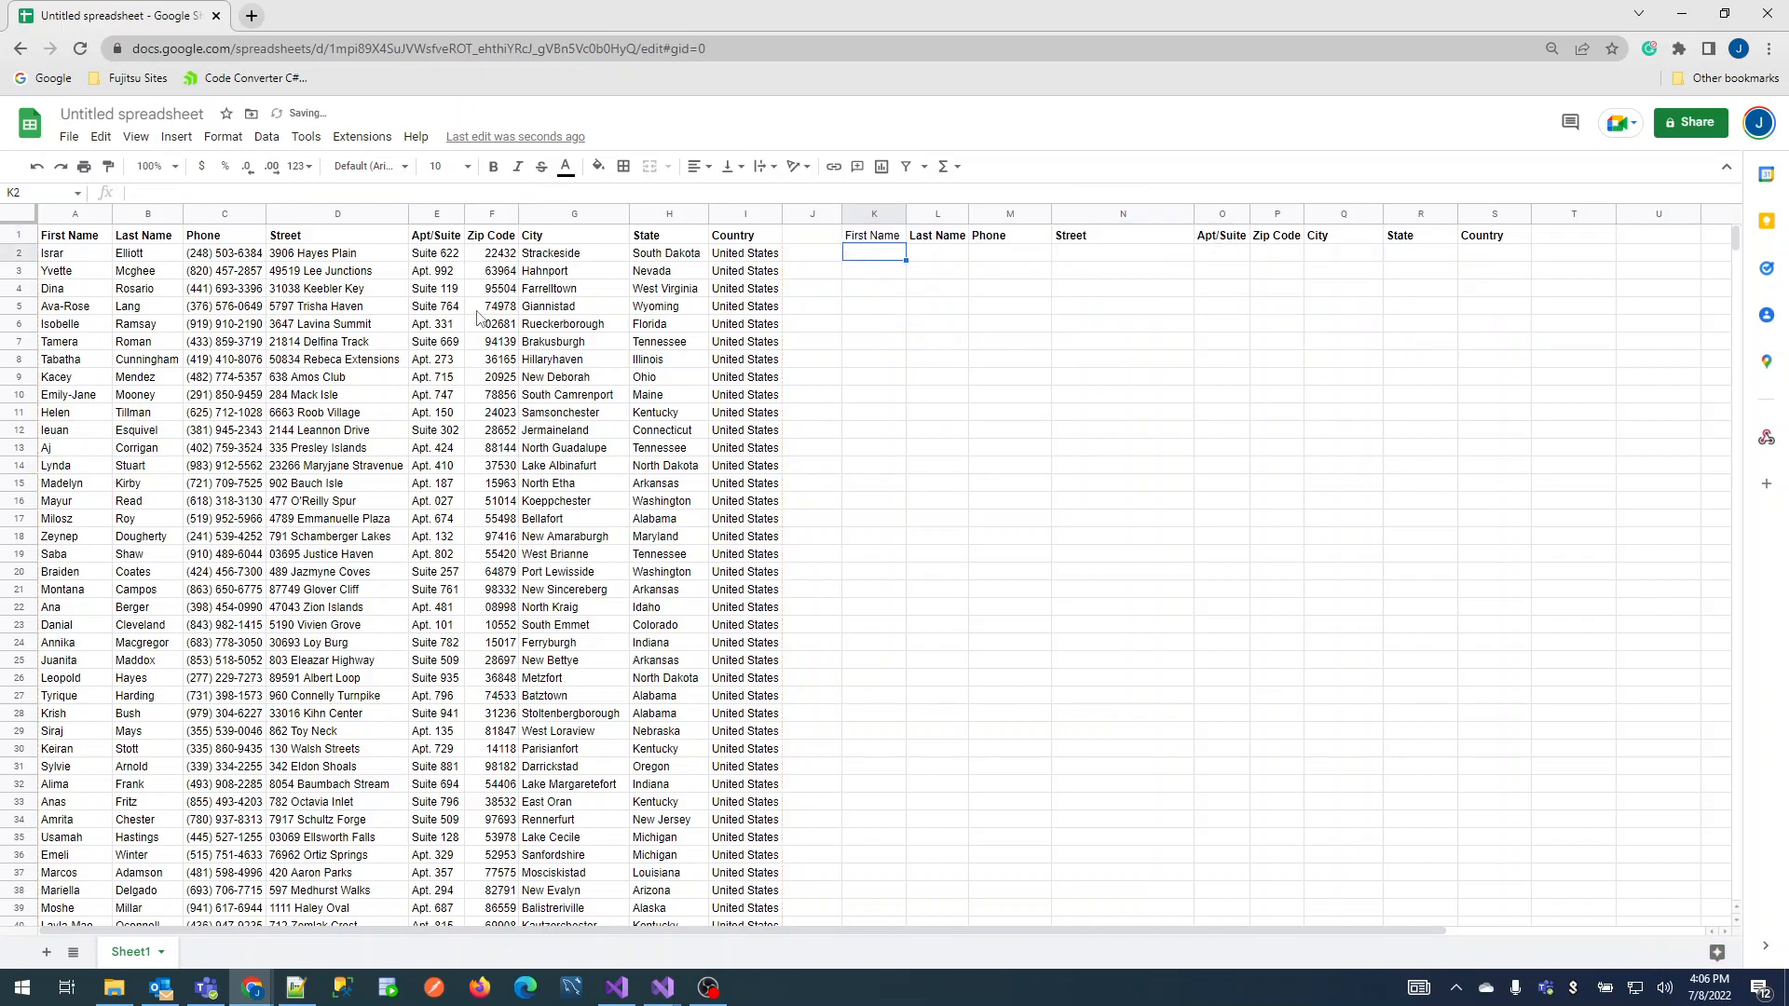
Replace "and" with "or" between the two state conditions in K1's query and check the states in the returned rows
{"action": "key", "text": "Up"}
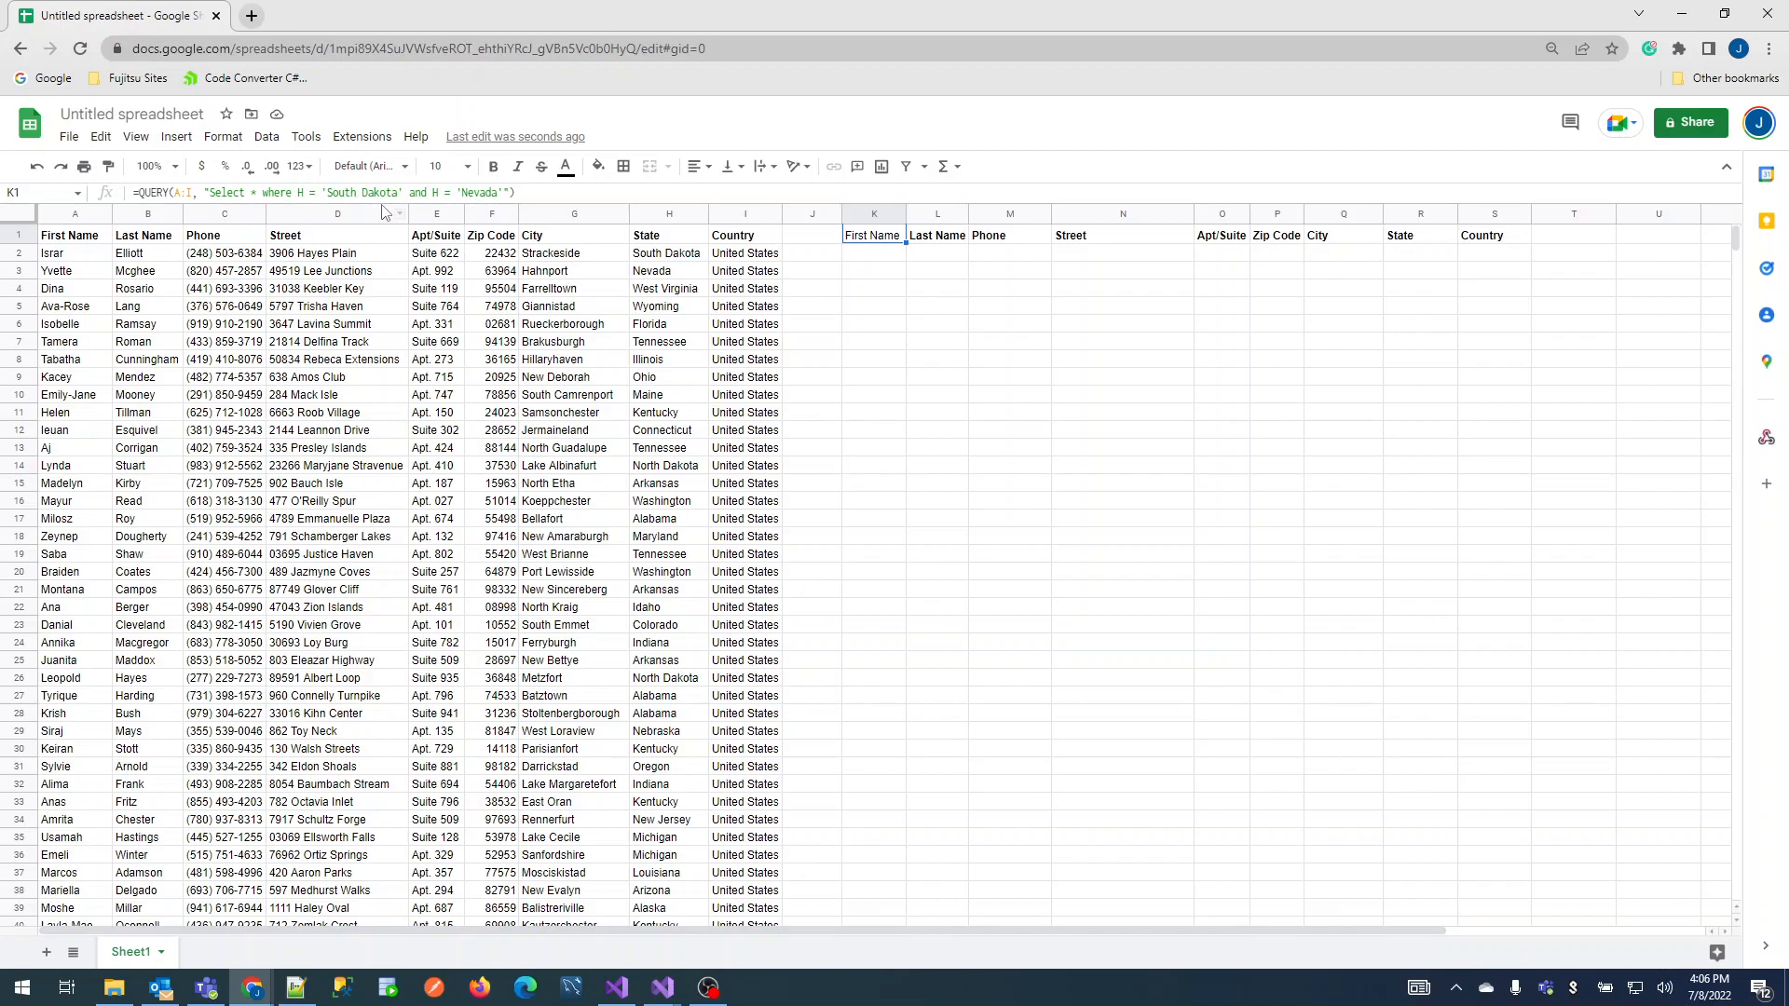
{"action": "left_click", "coordinate": [427, 193]}
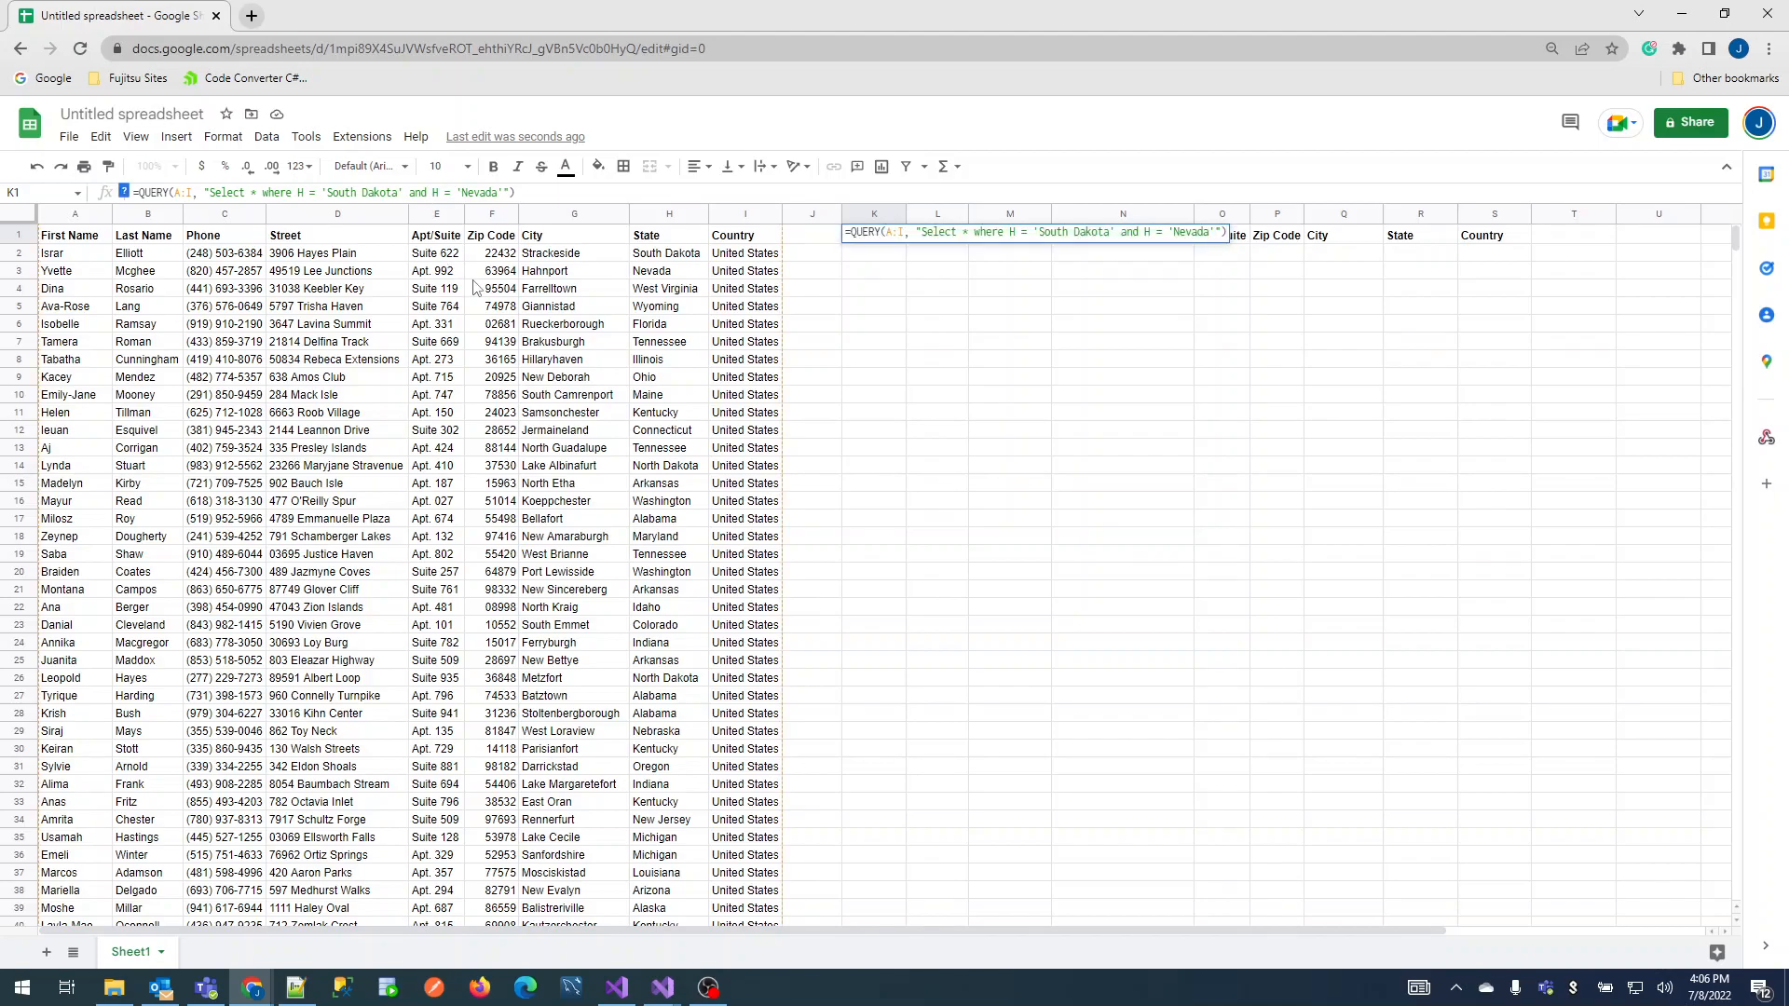
{"action": "key", "text": "BackSpace"}
{"action": "key", "text": "BackSpace"}
{"action": "key", "text": "BackSpace"}
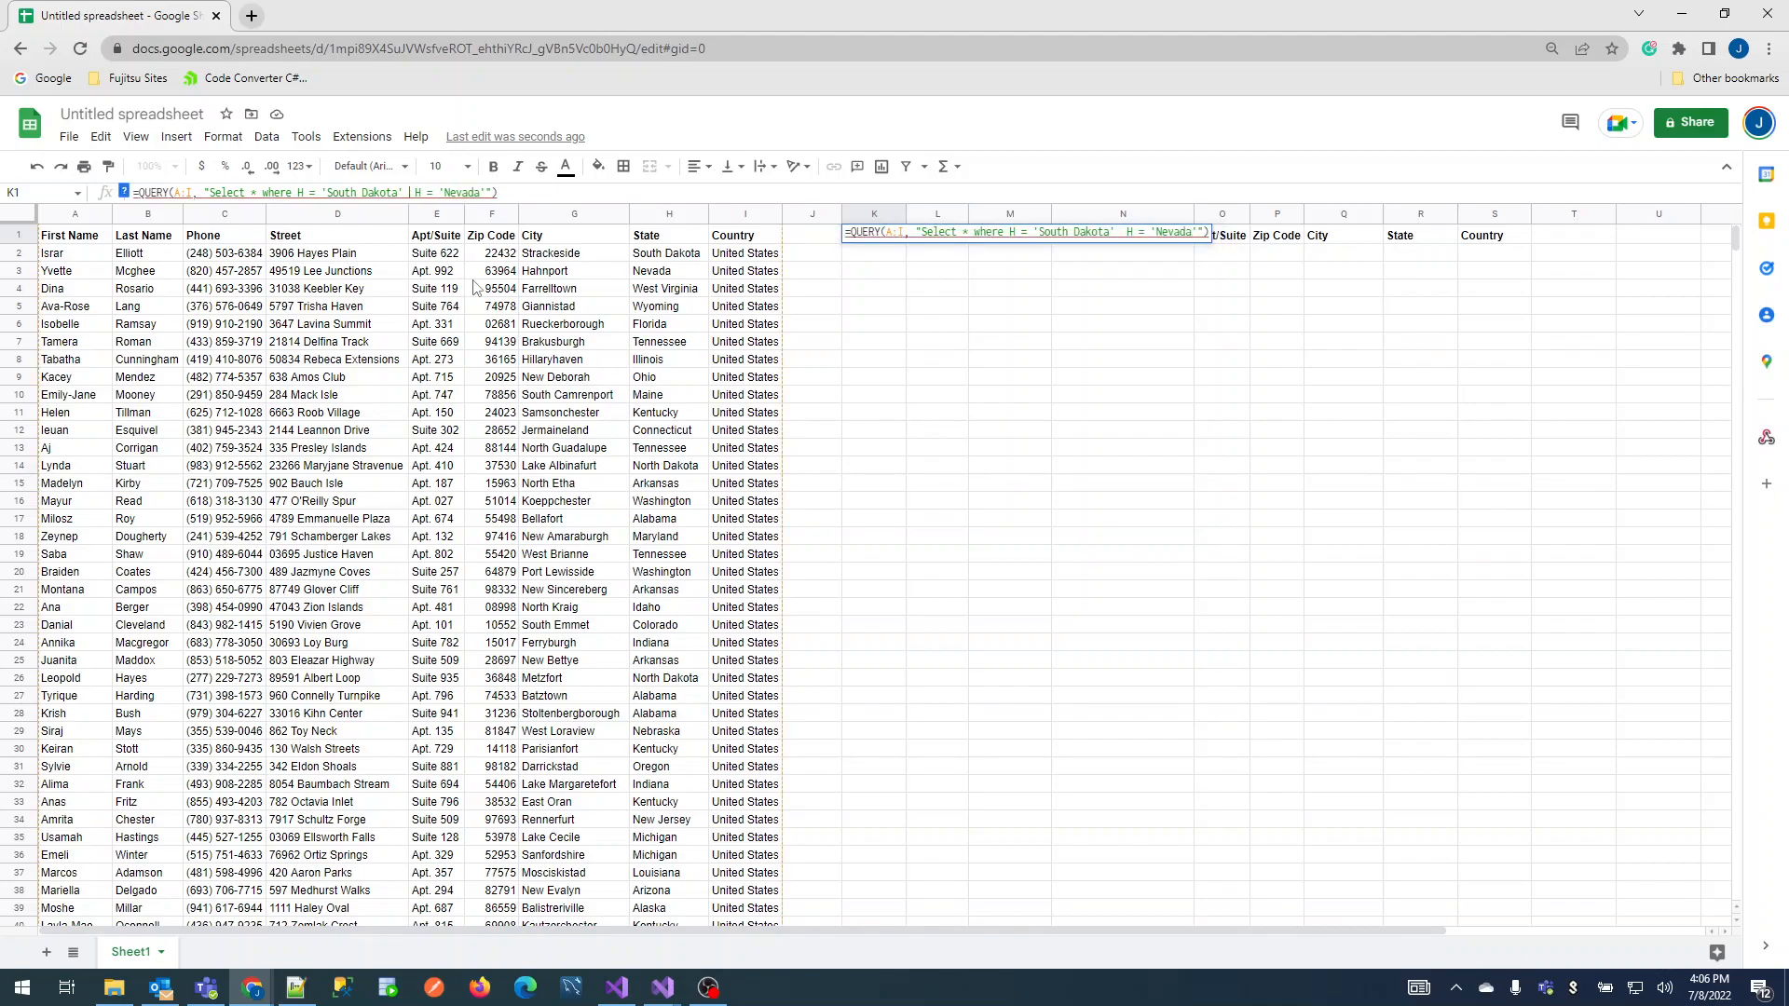
{"action": "type", "text": "or"}
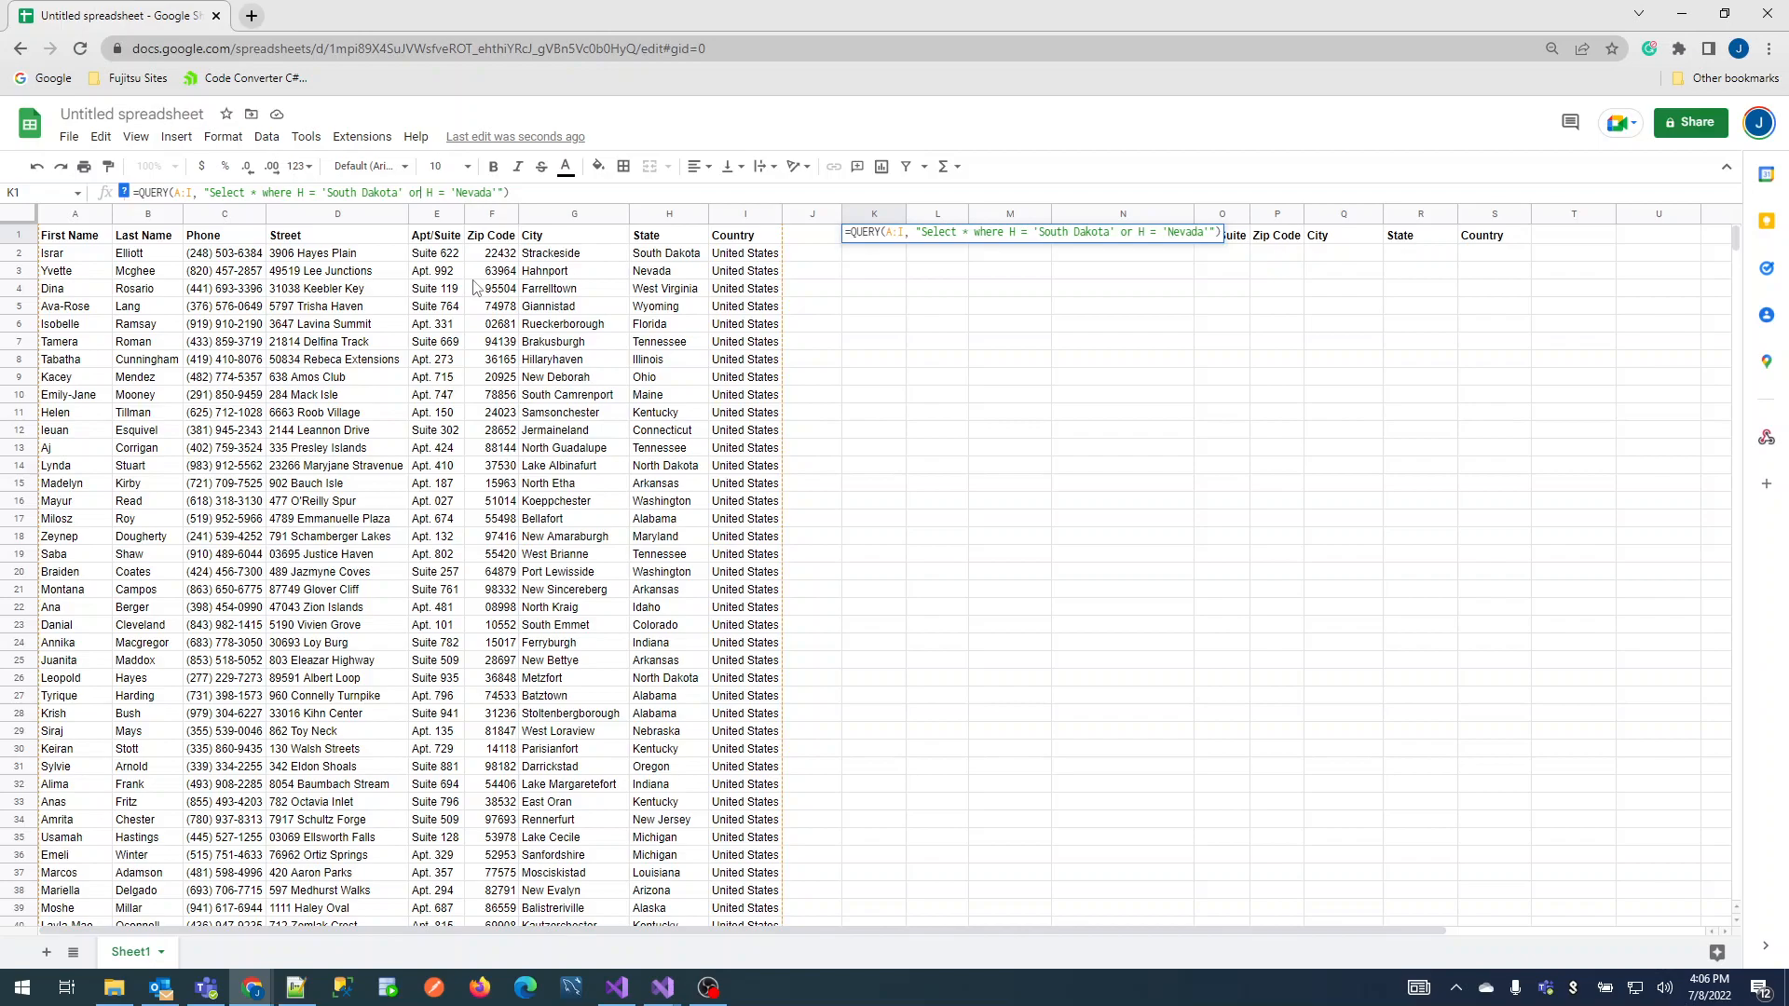
{"action": "key", "text": "Return"}
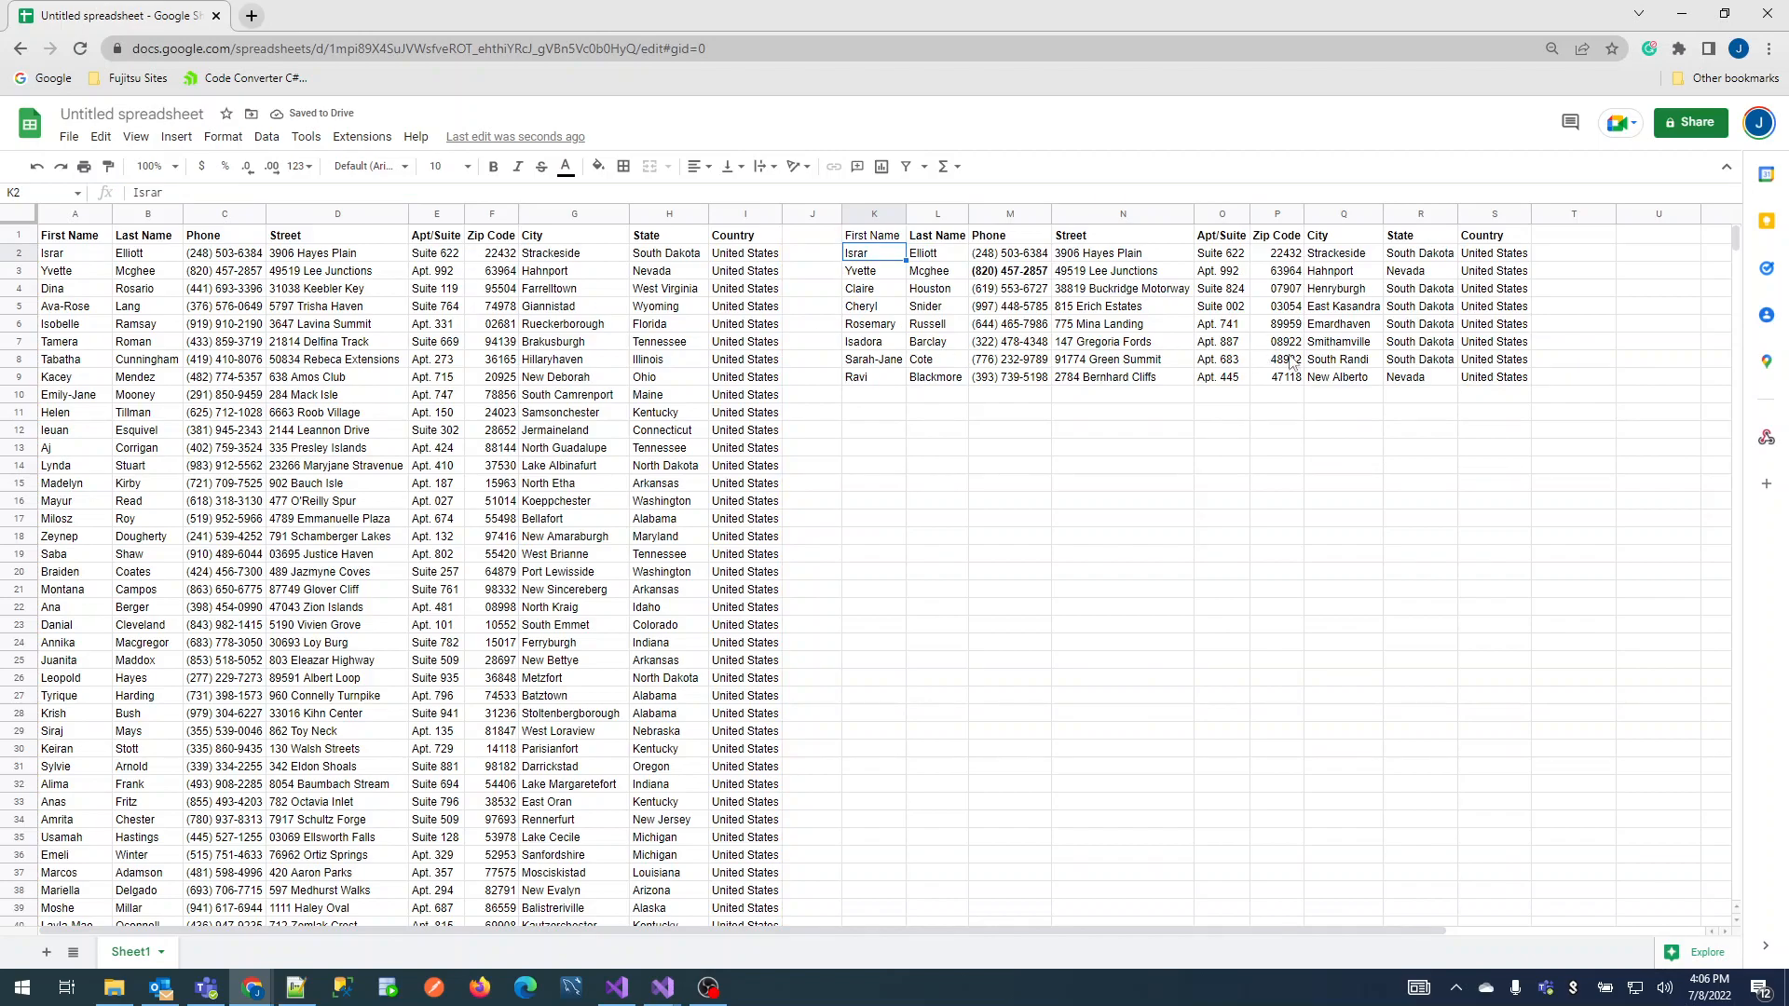
{"action": "left_click_drag", "start_coordinate": [1434, 259], "coordinate": [1434, 289]}
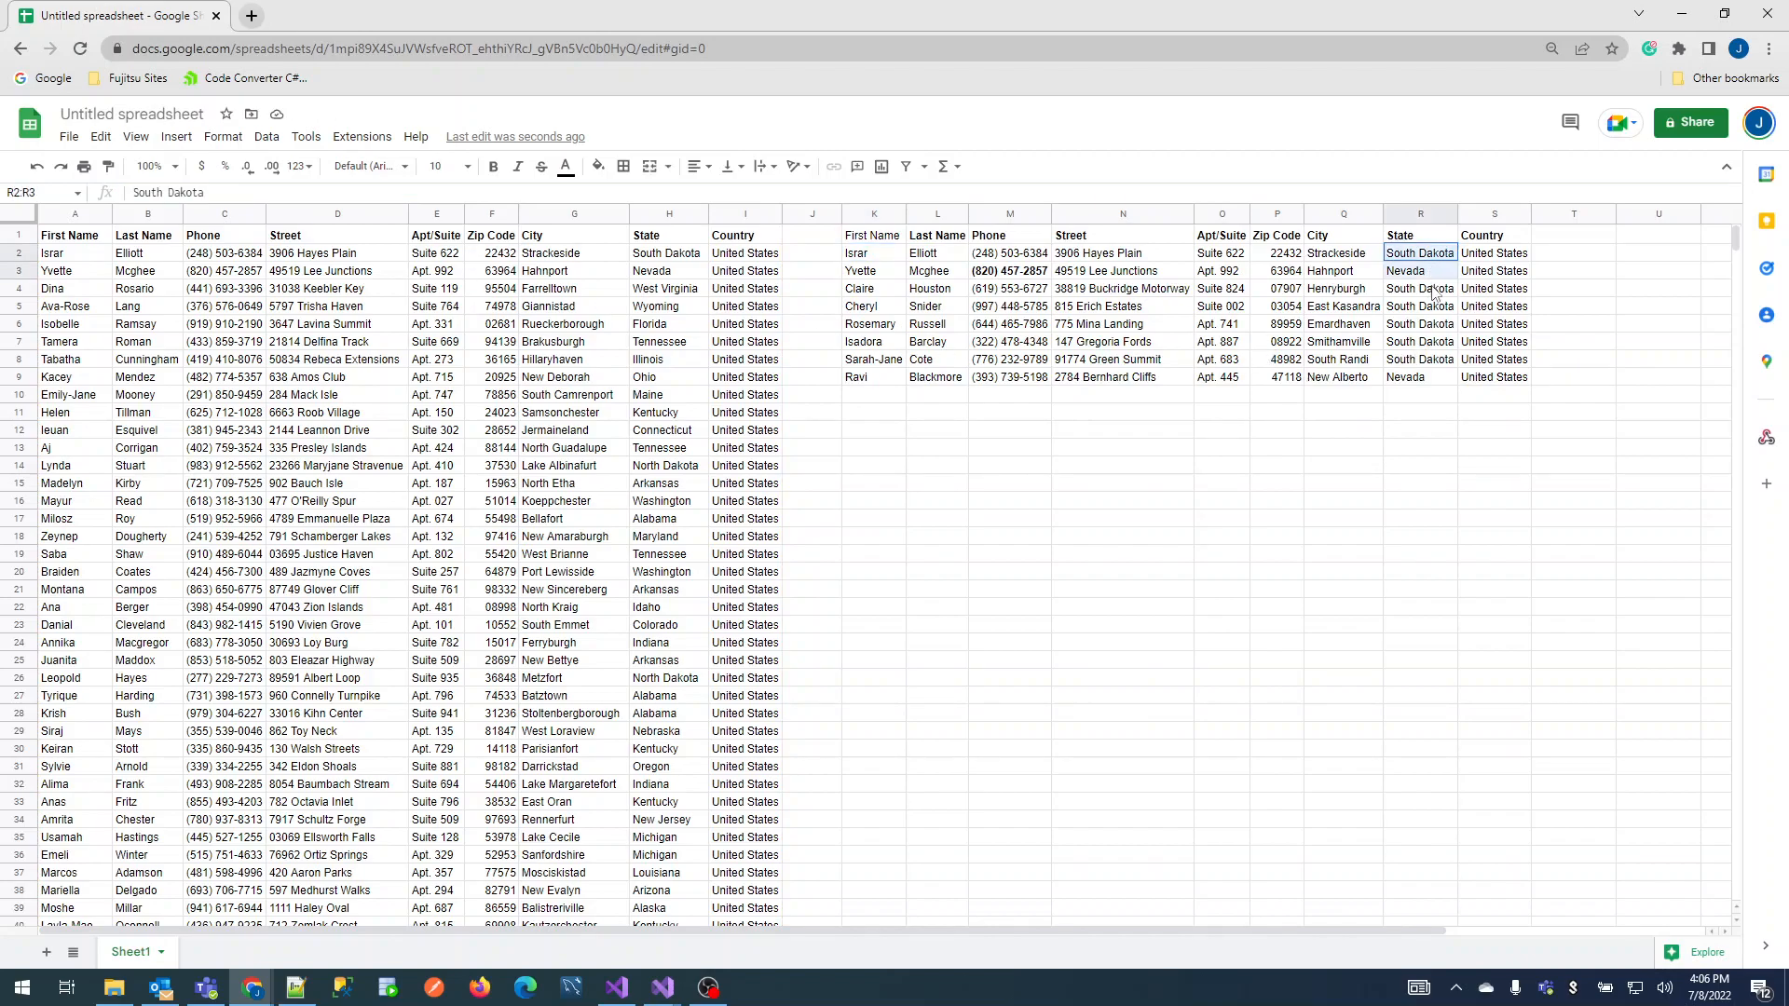
{"action": "left_click", "coordinate": [1432, 378]}
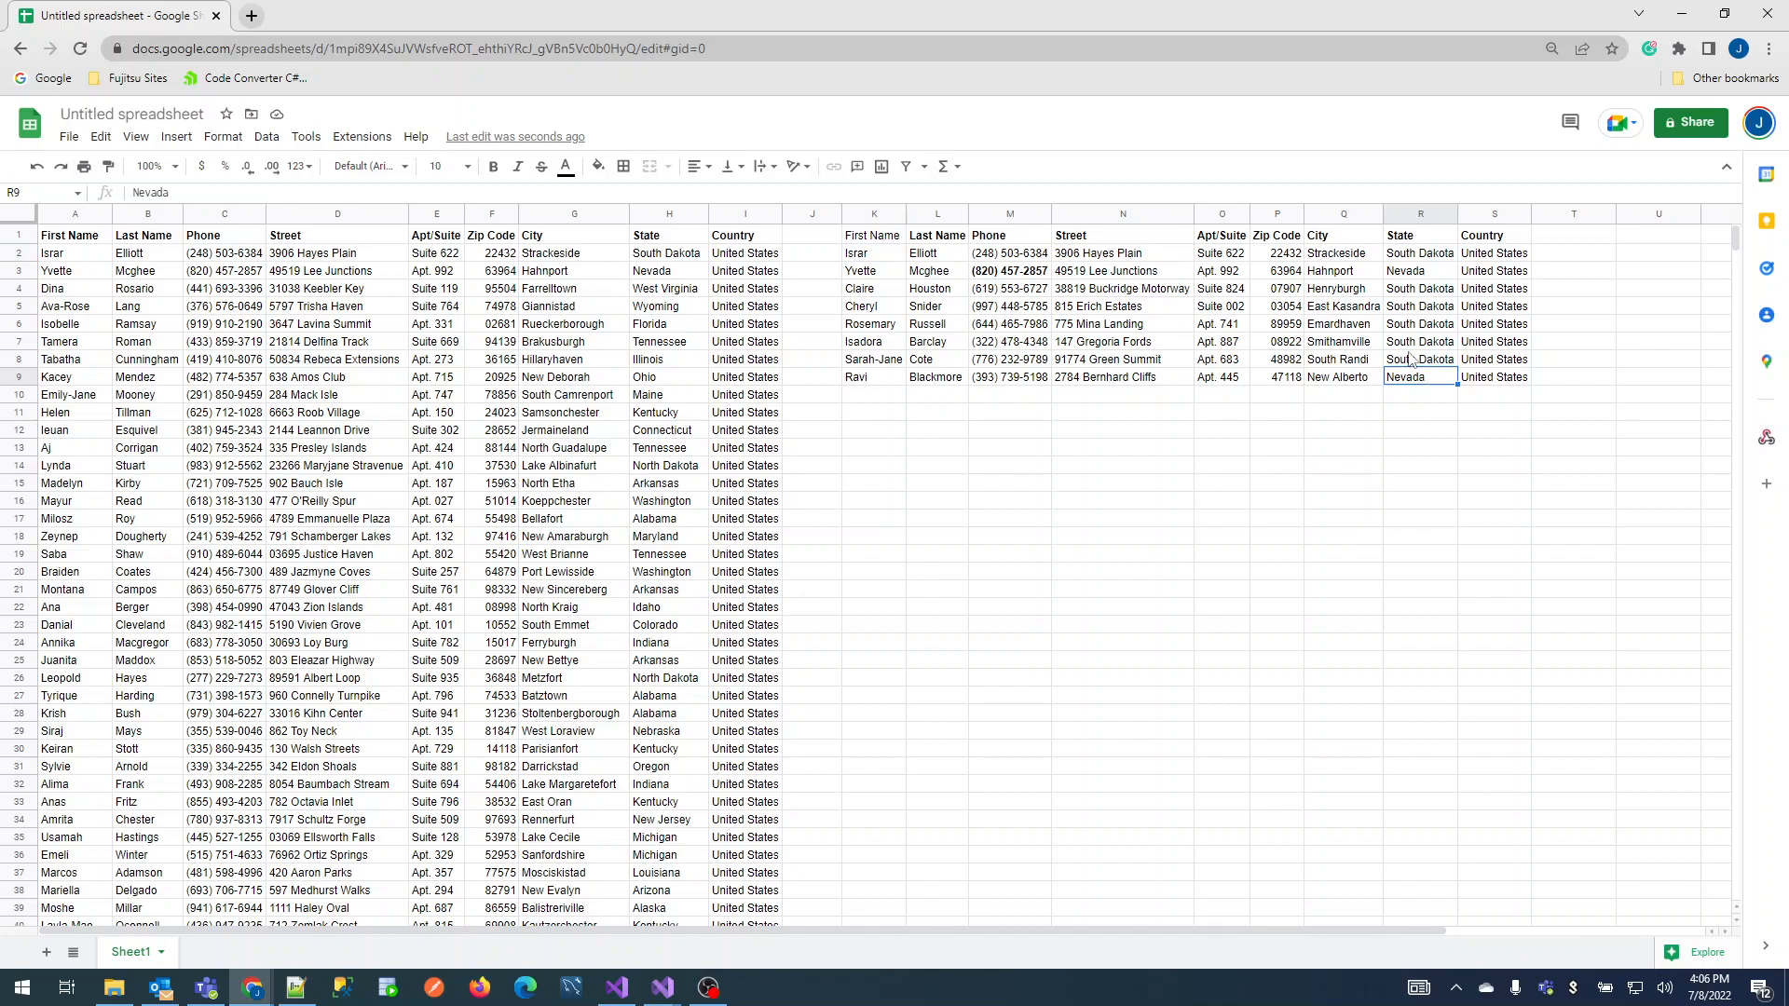
Sort the query results in K1 by state by adding "order by H" after the Nevada condition
{"action": "left_click", "coordinate": [861, 240]}
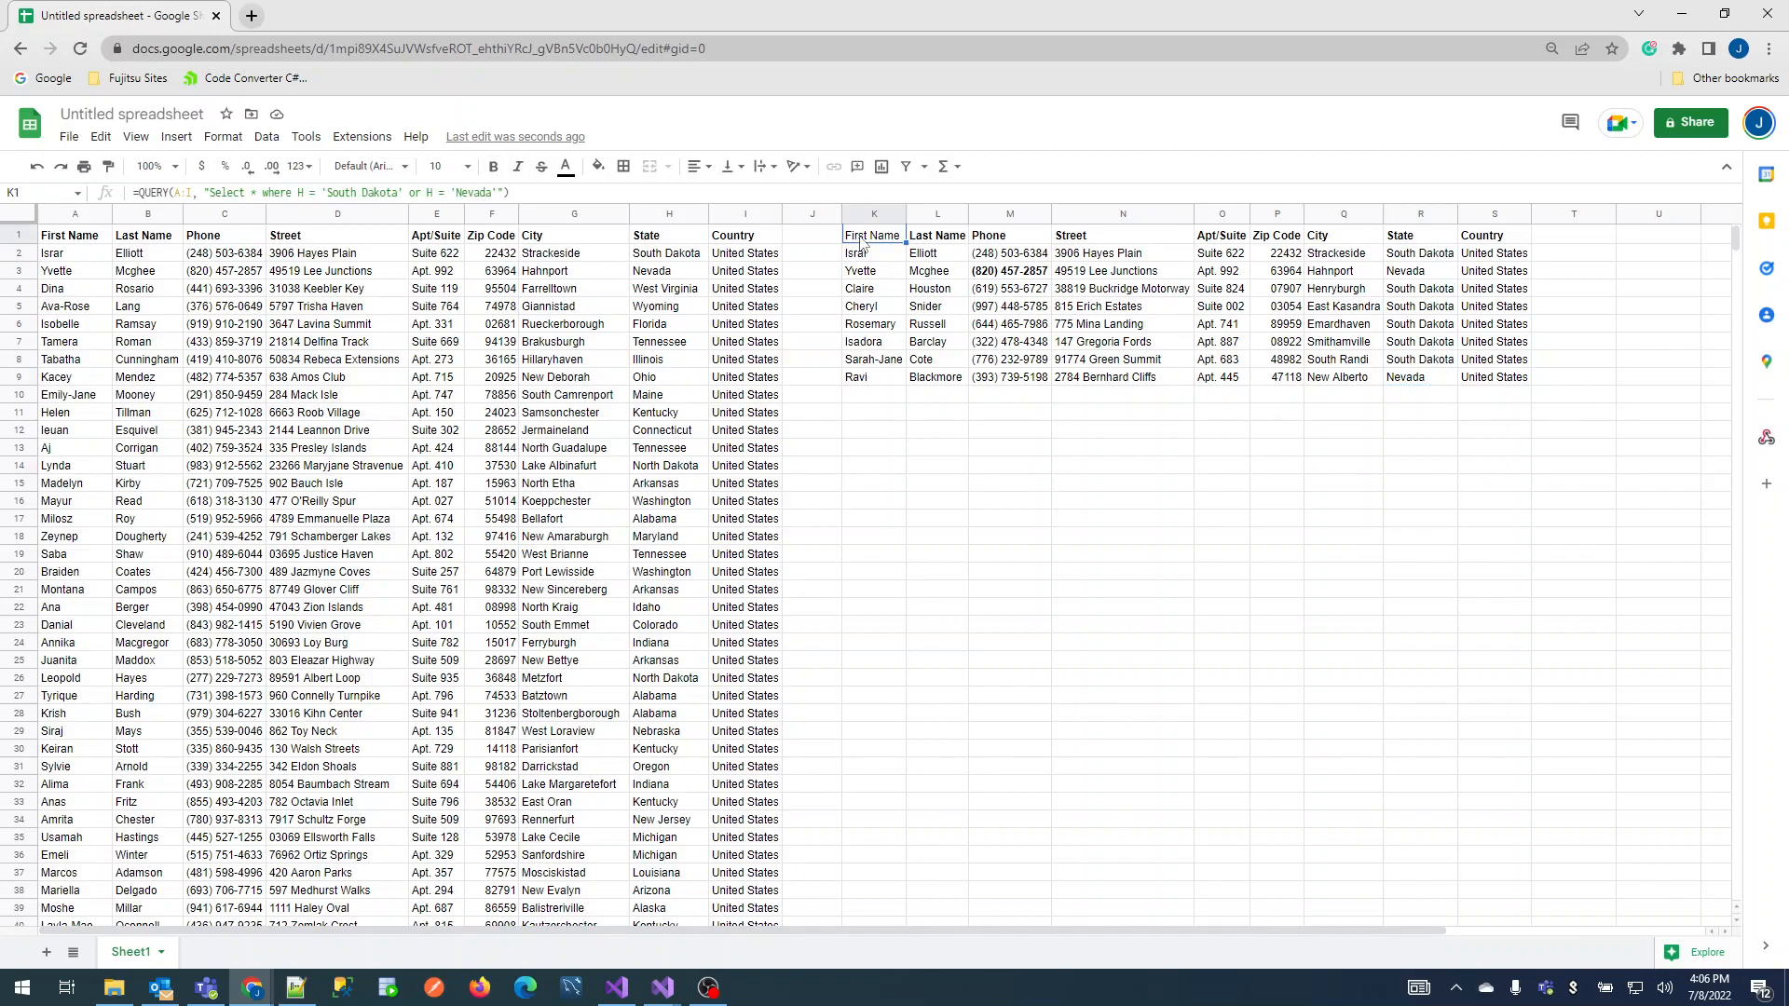
{"action": "left_click", "coordinate": [495, 193]}
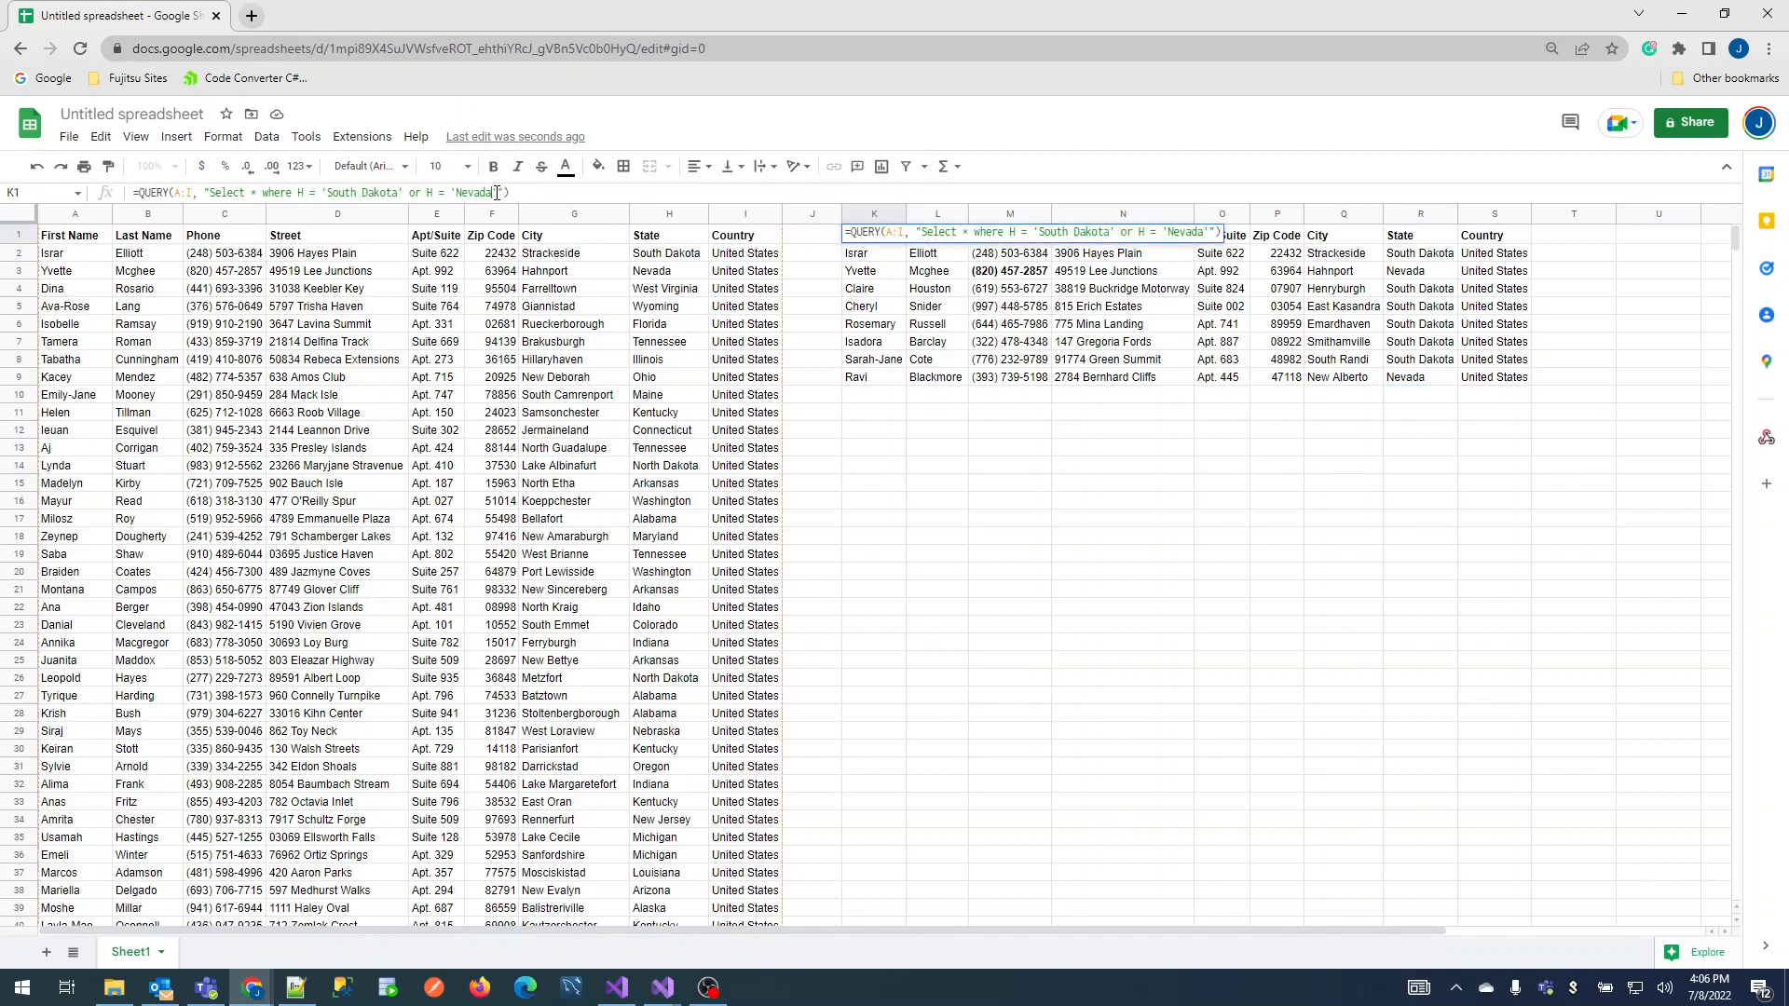
{"action": "type", "text": "order by "}
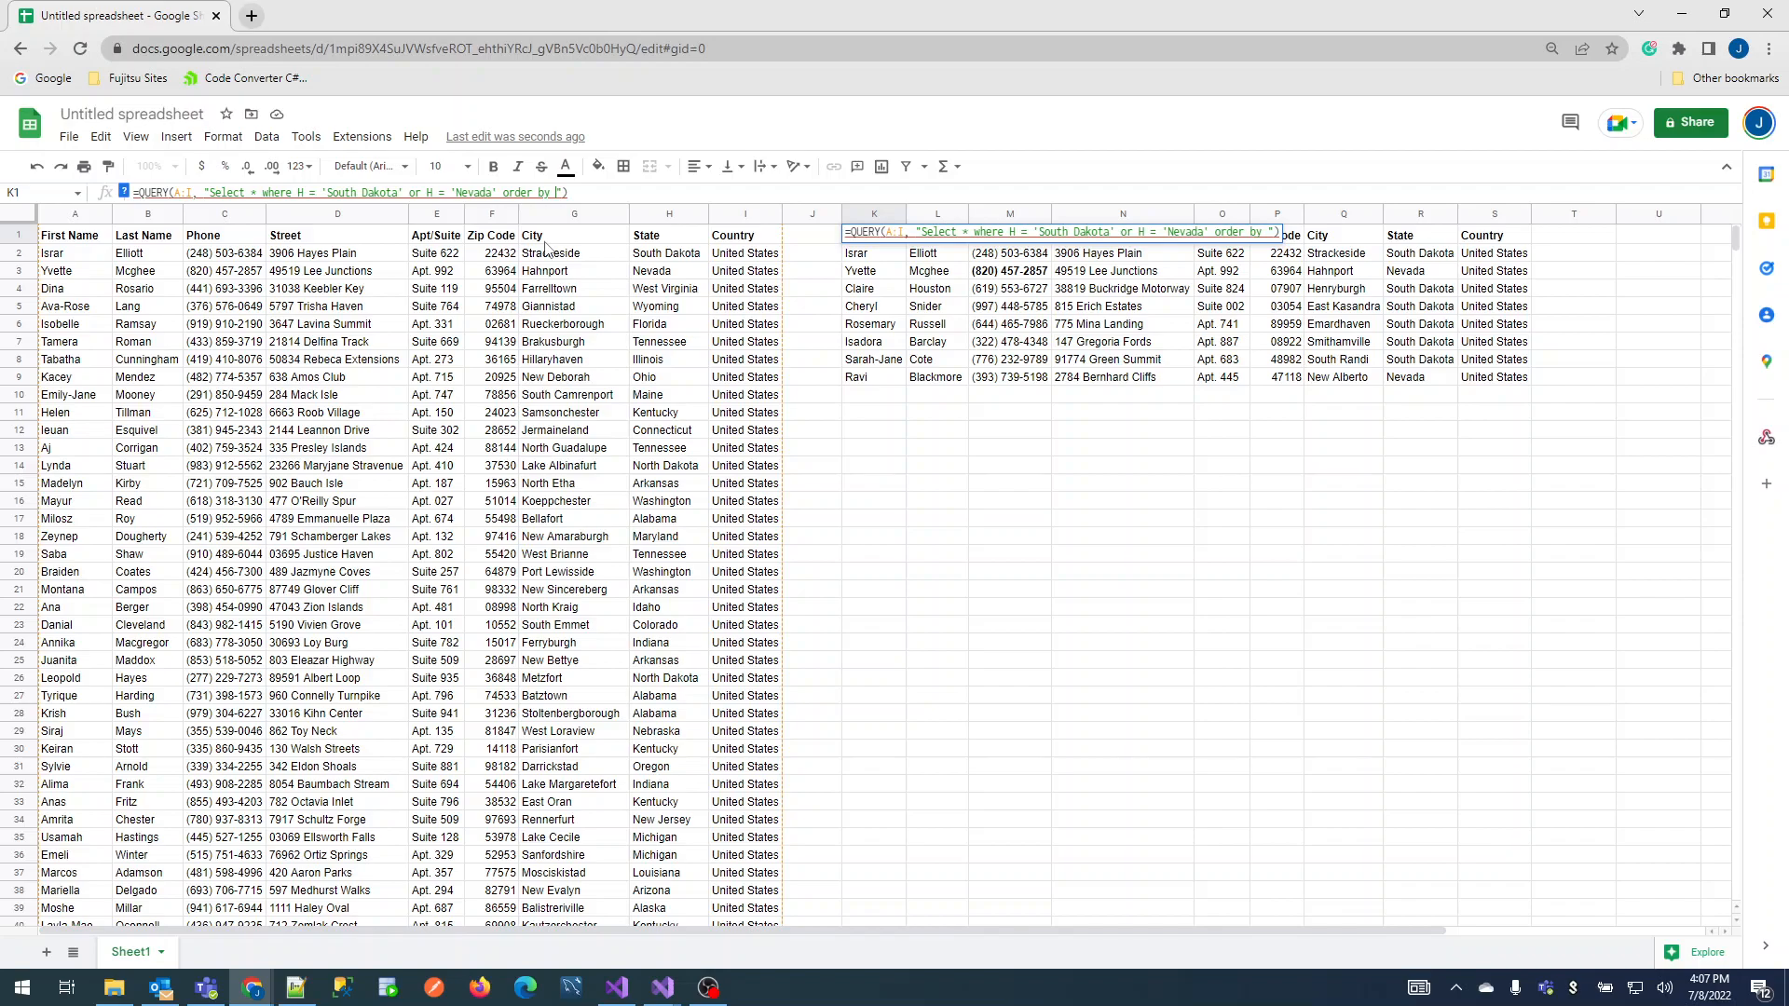
{"action": "type", "text": "H"}
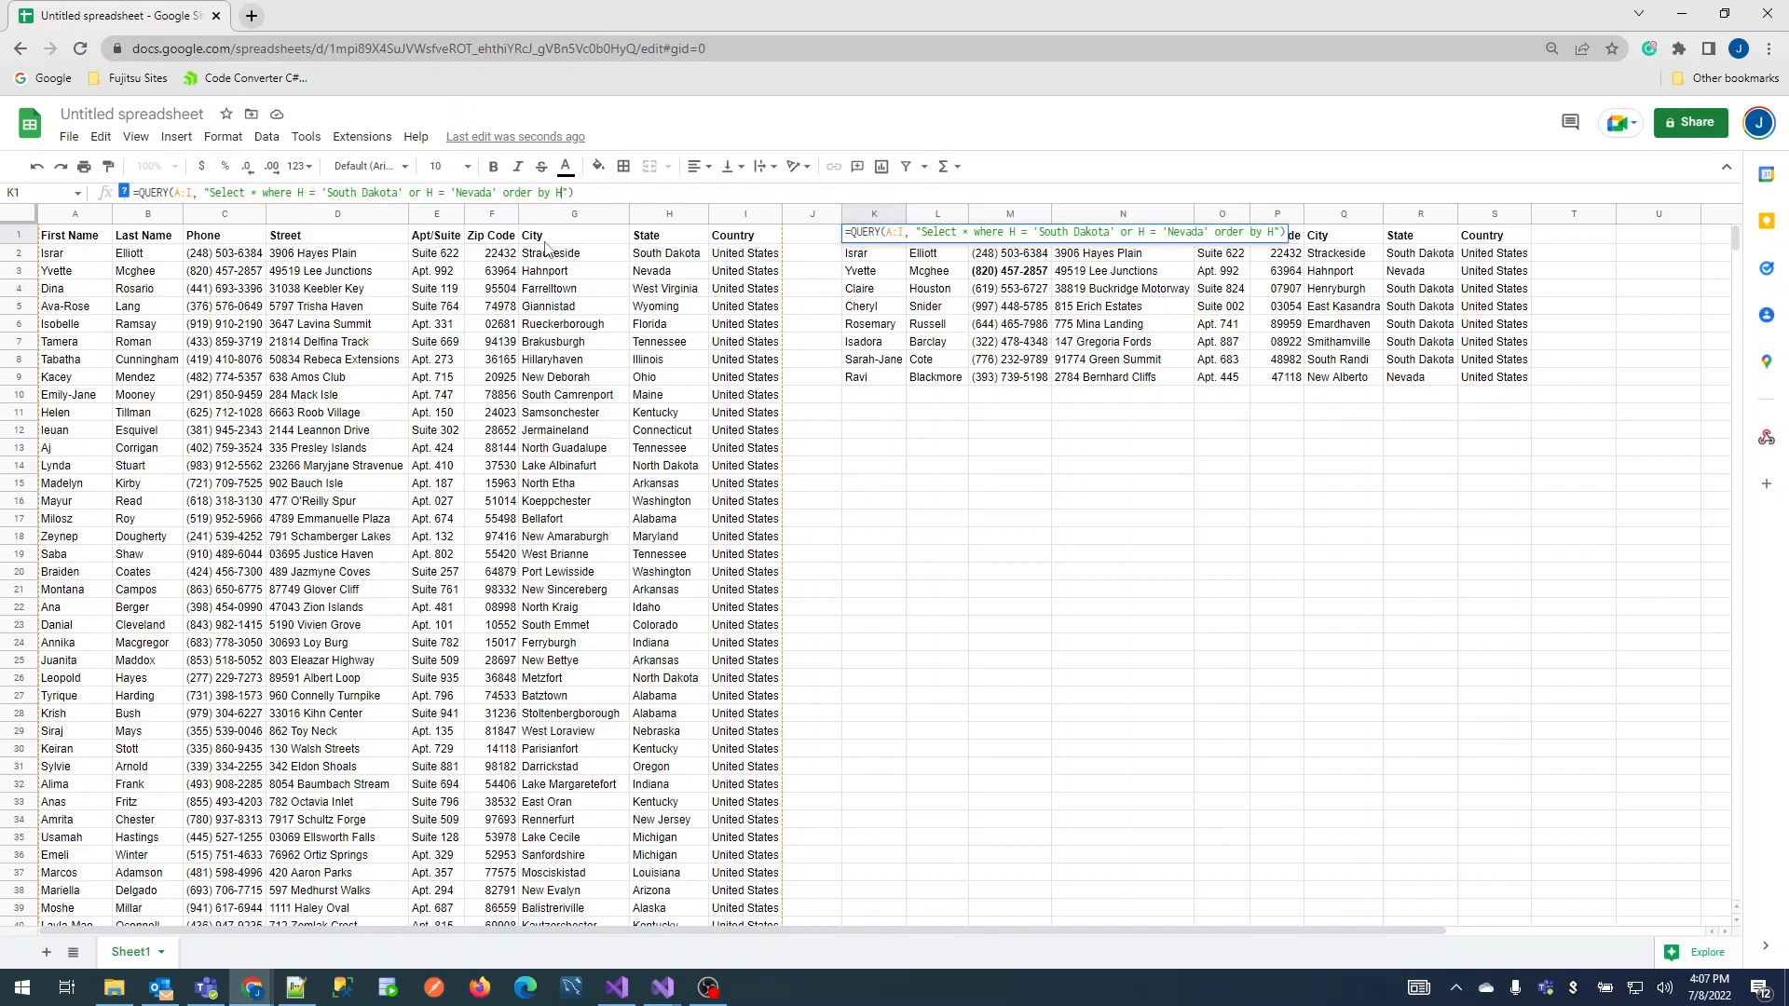
{"action": "key", "text": "Return"}
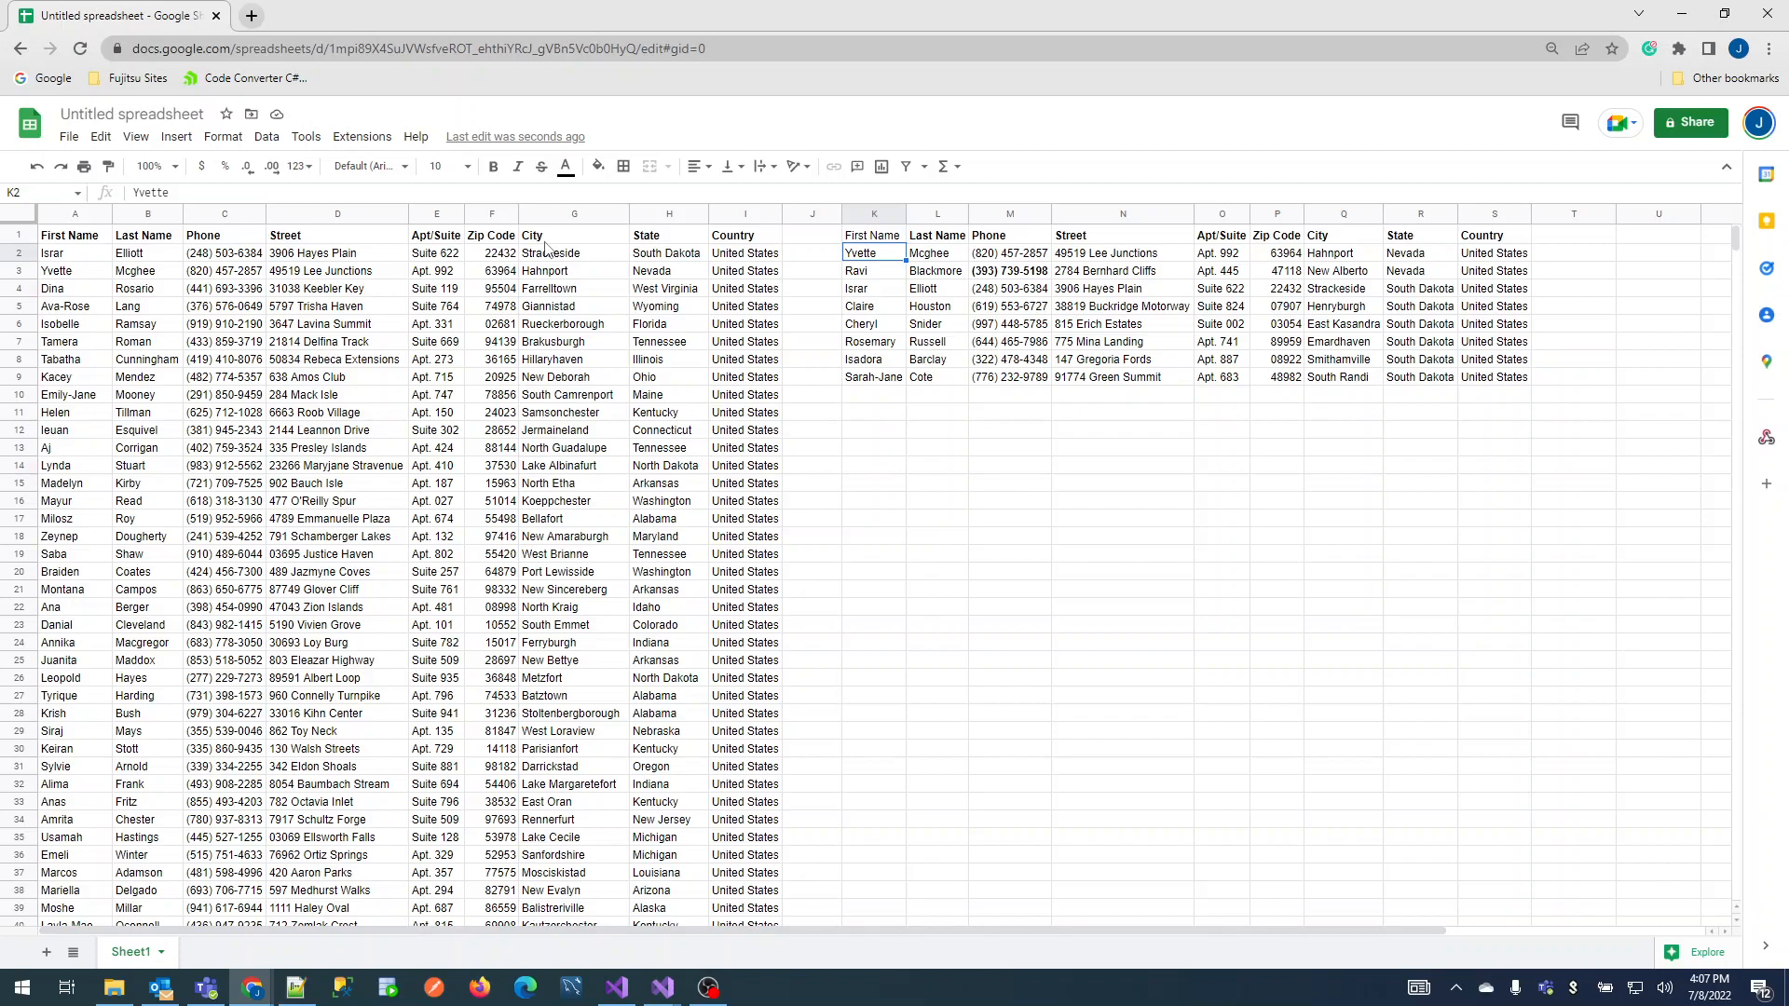
Replace the Nevada condition and the sort clause in K1's query with "and F = '22432'"
{"action": "key", "text": "Up"}
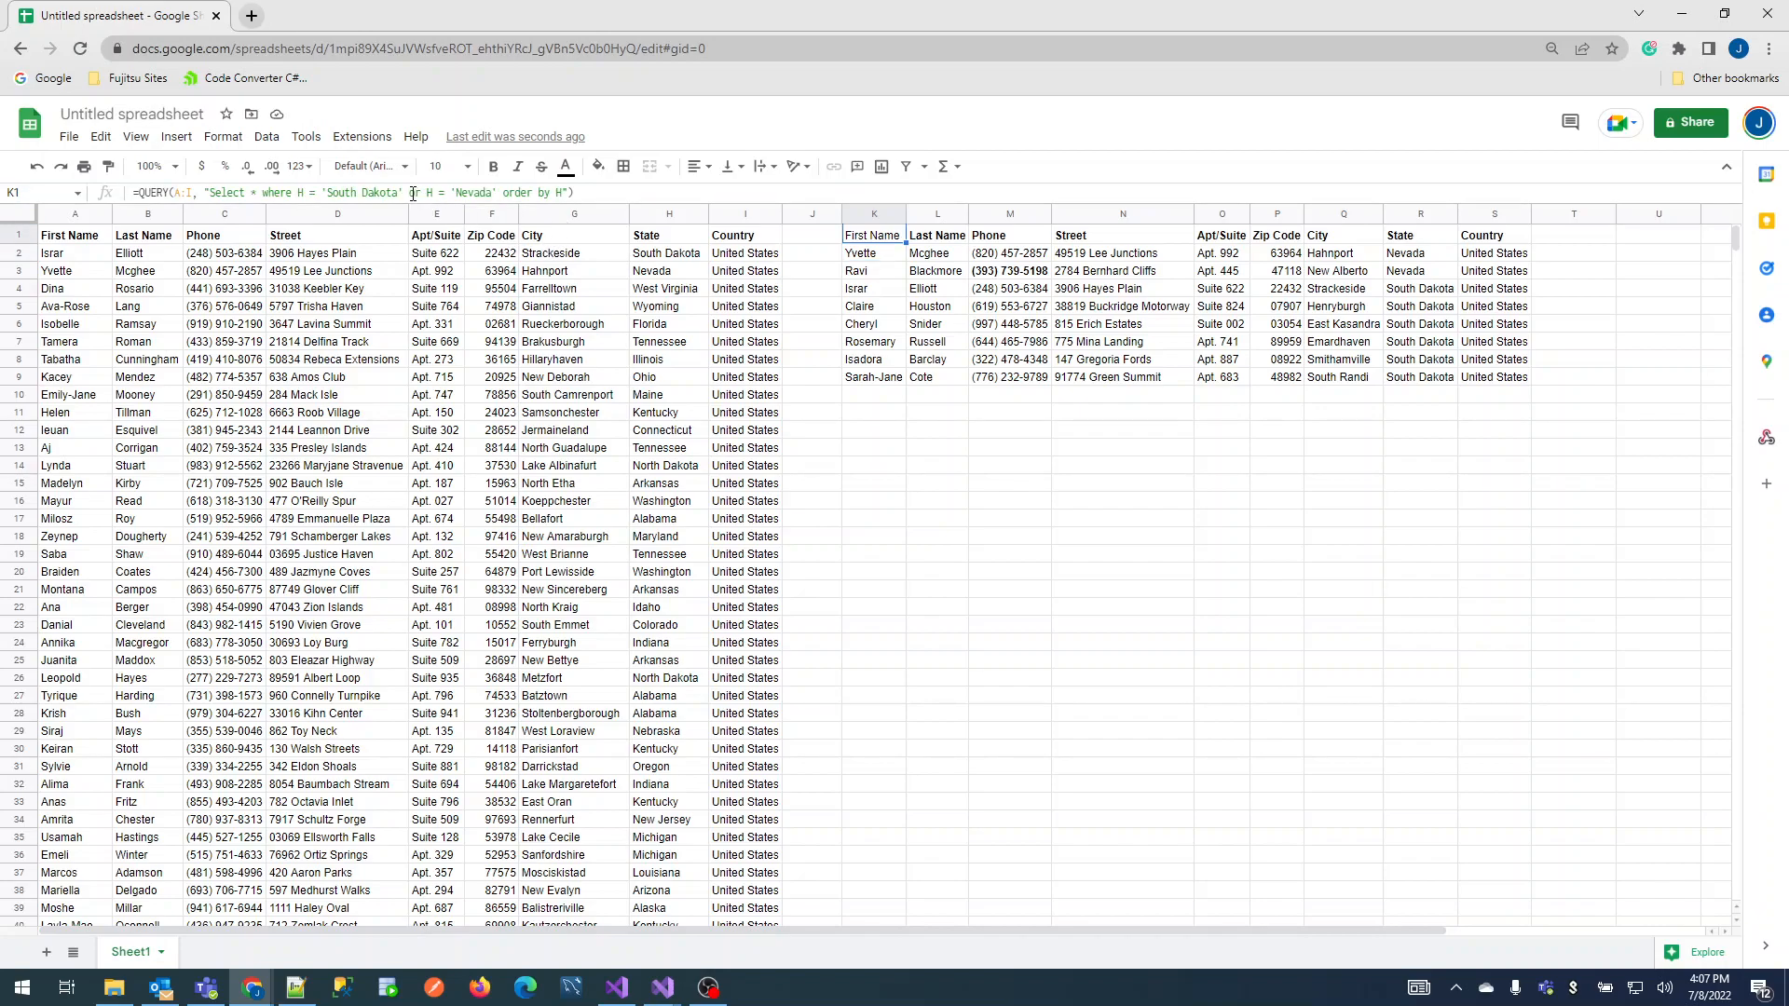
{"action": "left_click_drag", "start_coordinate": [412, 193], "coordinate": [563, 193]}
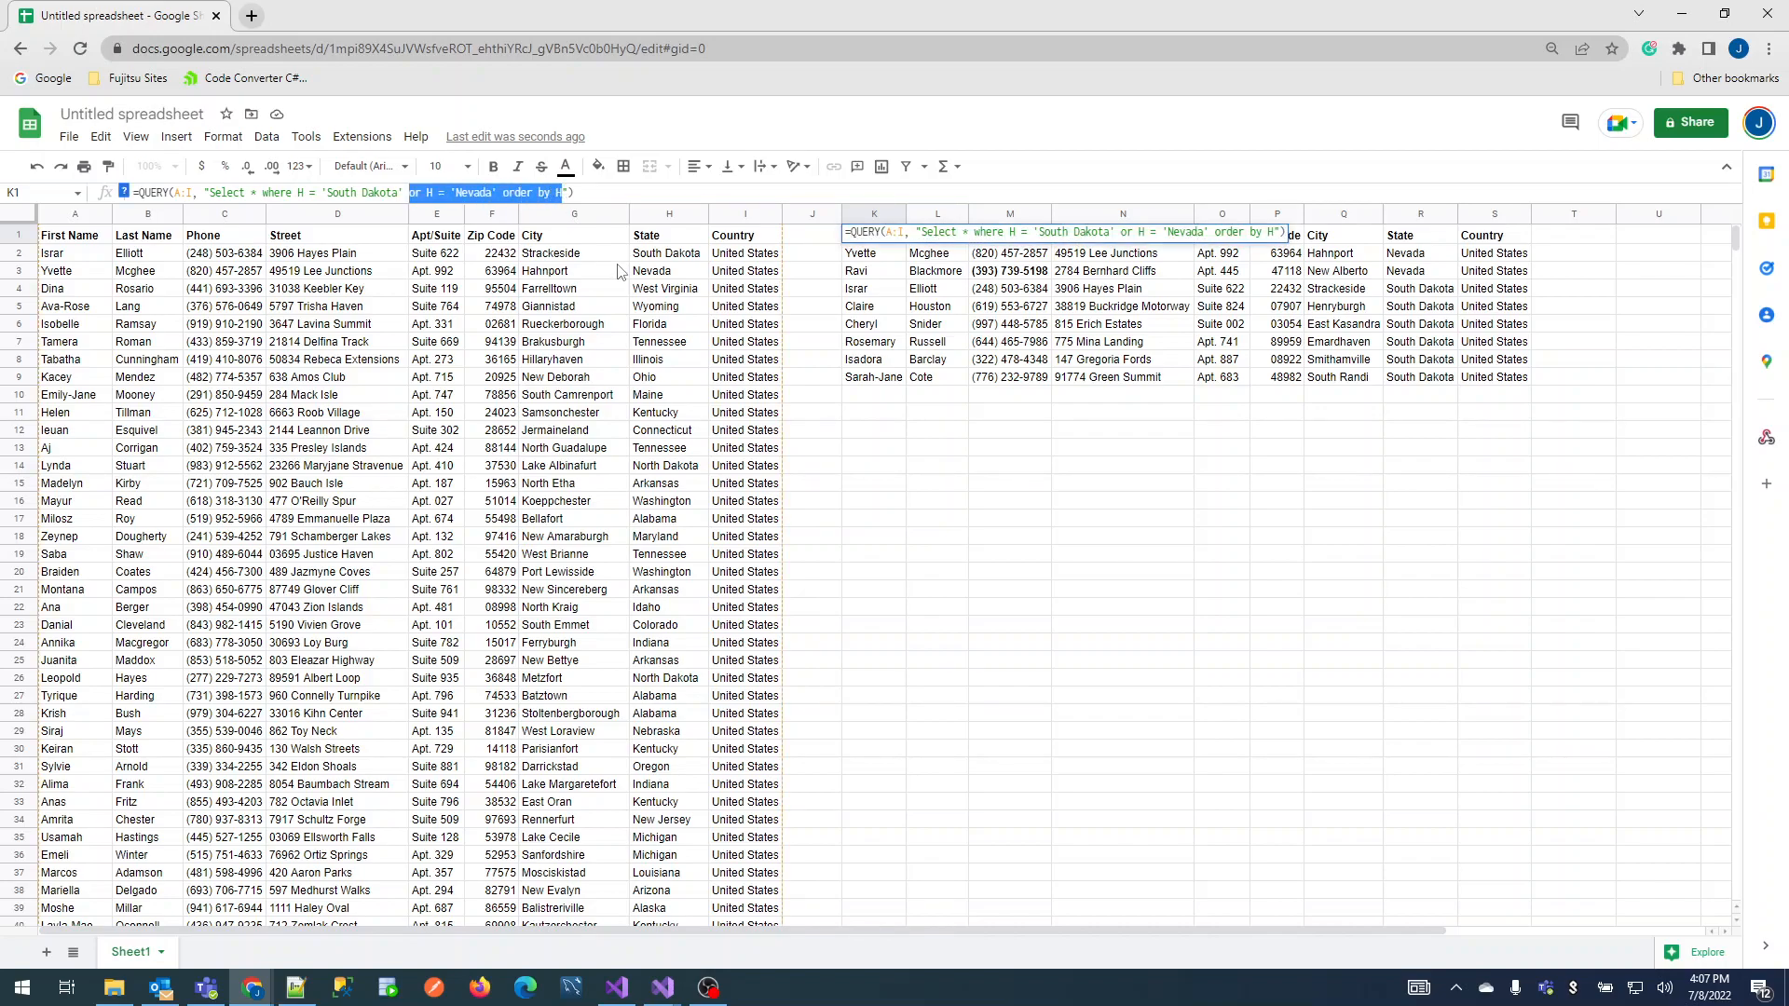
{"action": "key", "text": "BackSpace"}
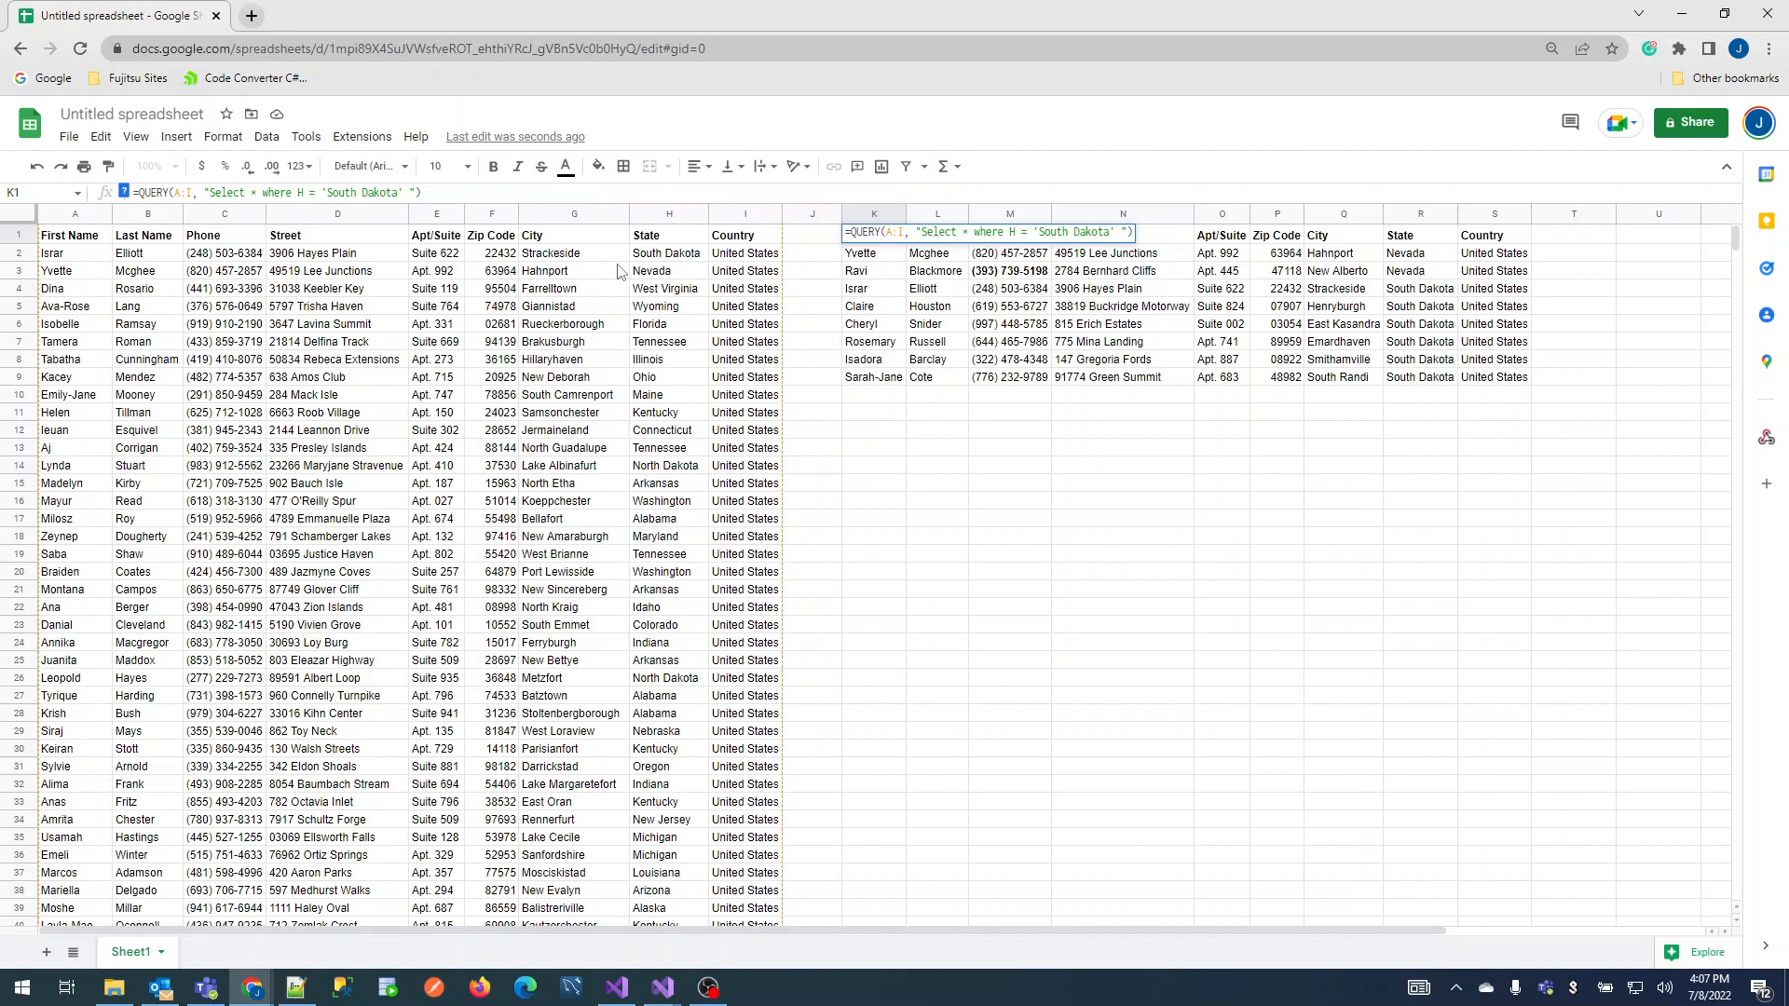
{"action": "type", "text": "and"}
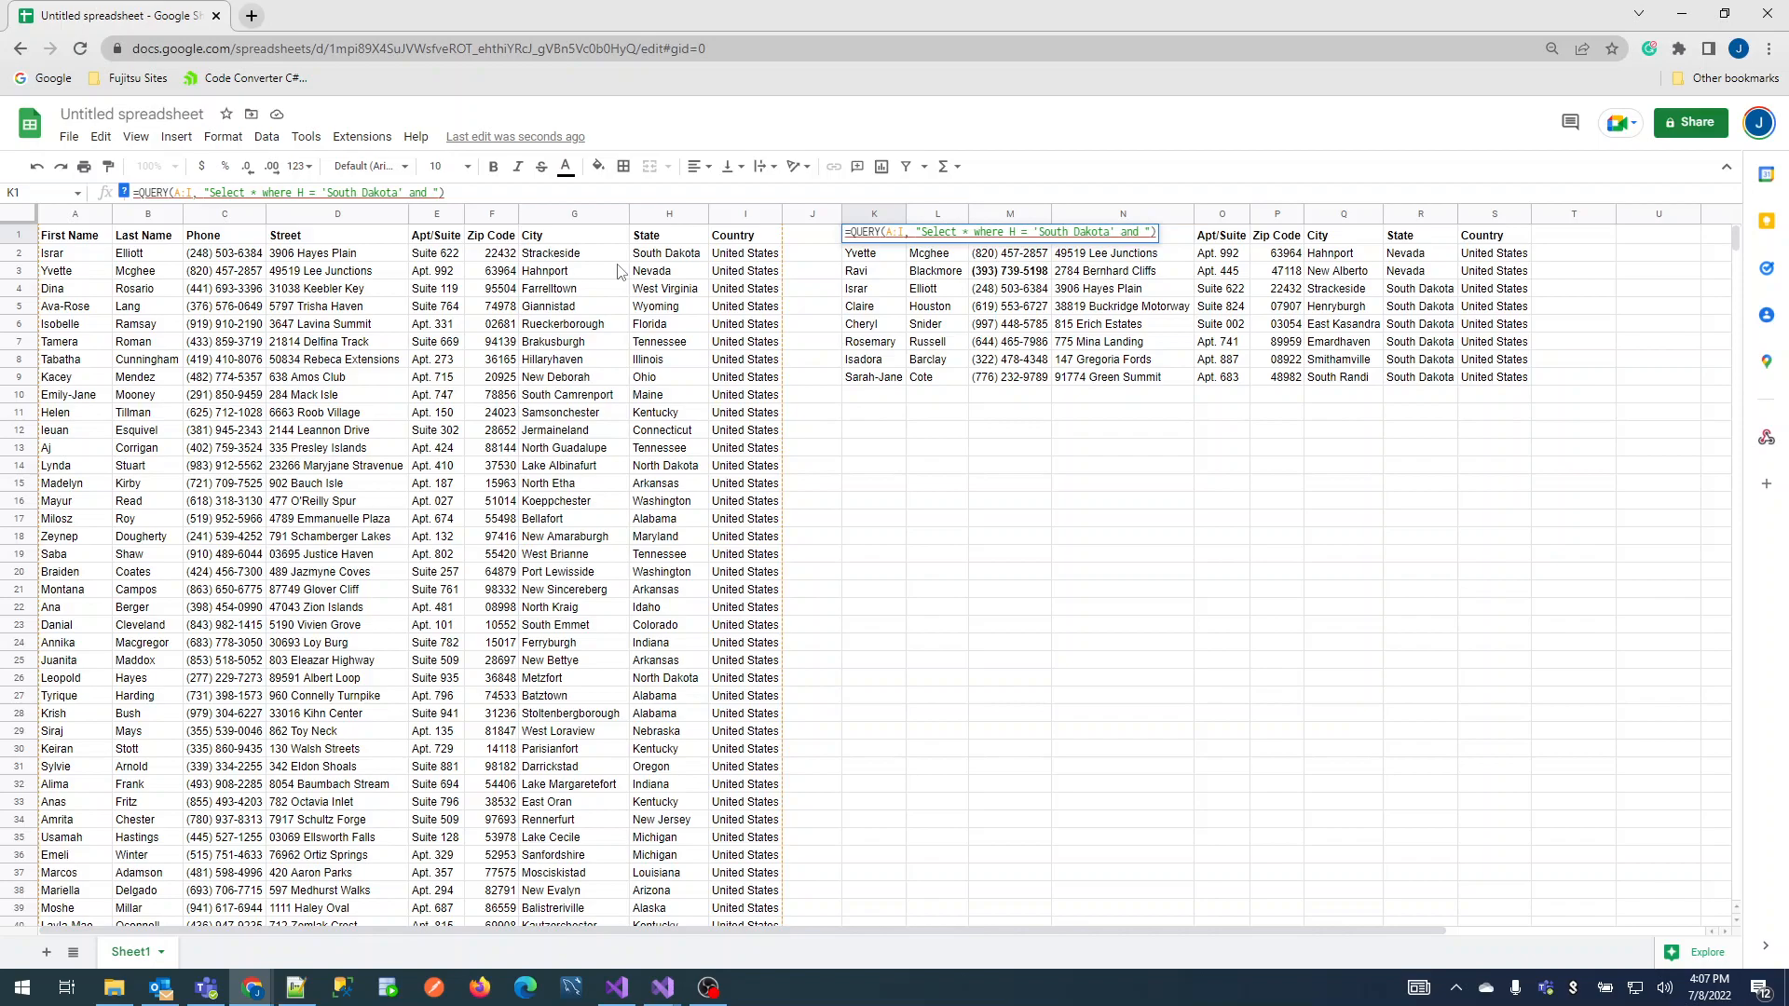
{"action": "type", "text": " F = '22432"}
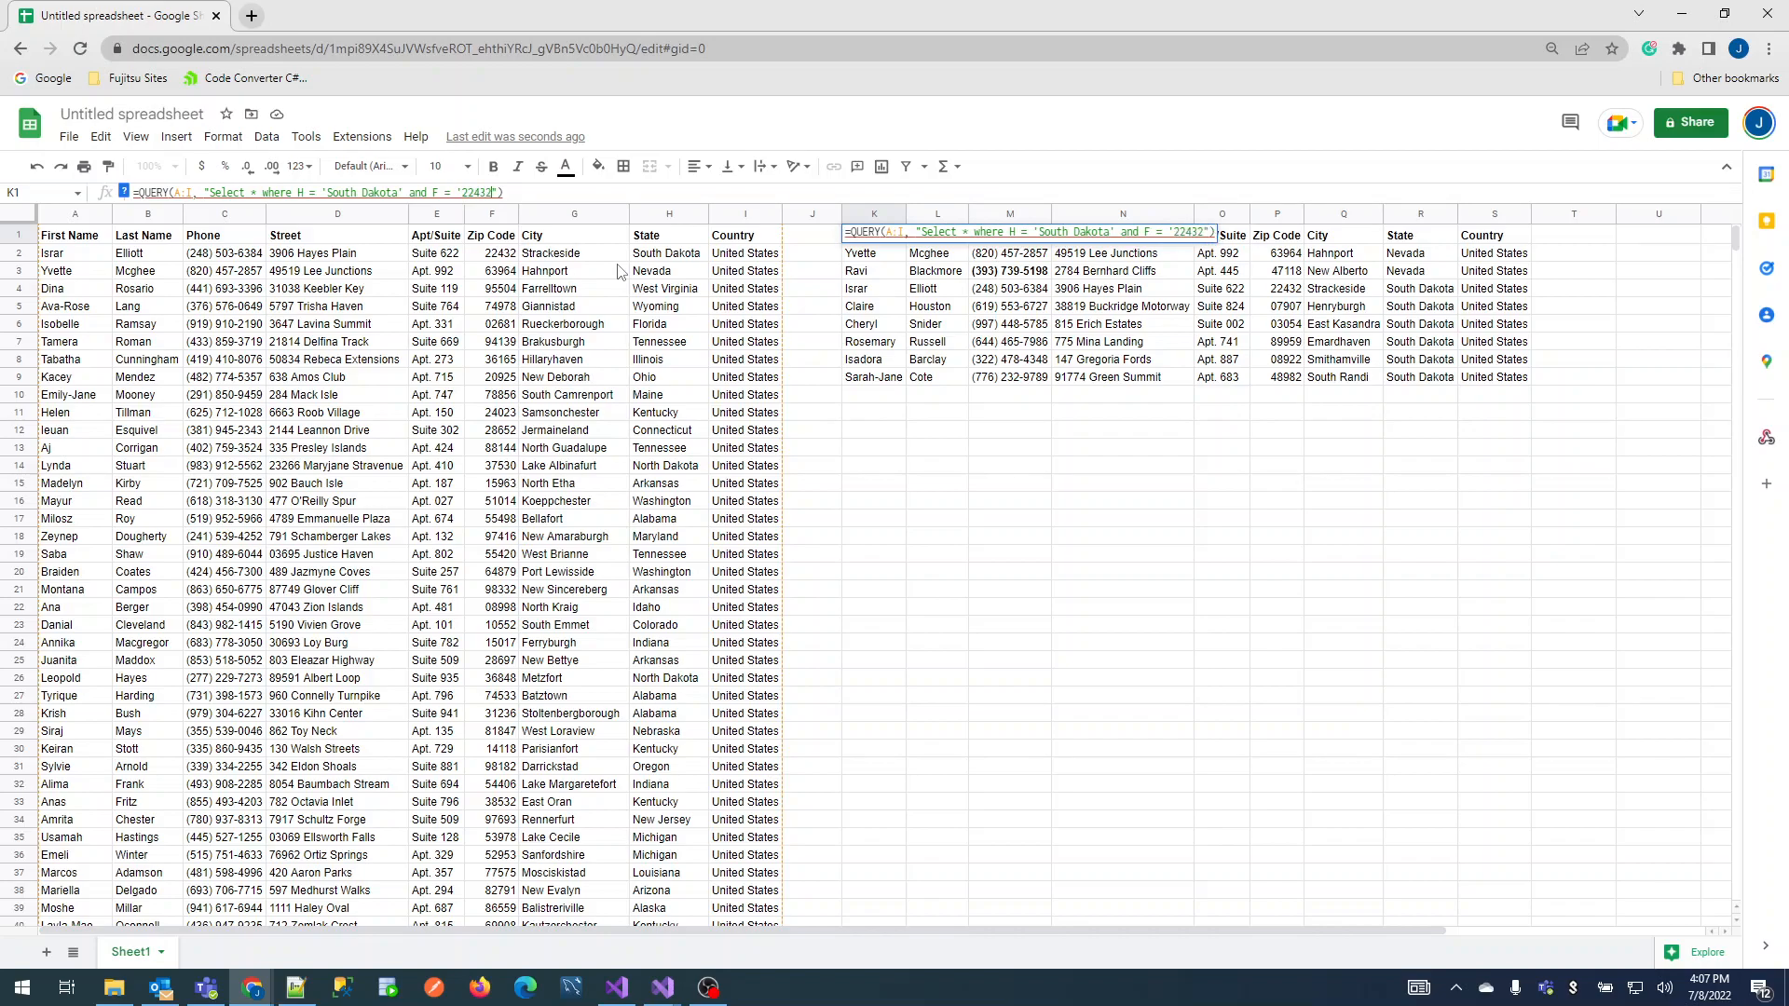
{"action": "type", "text": "'"}
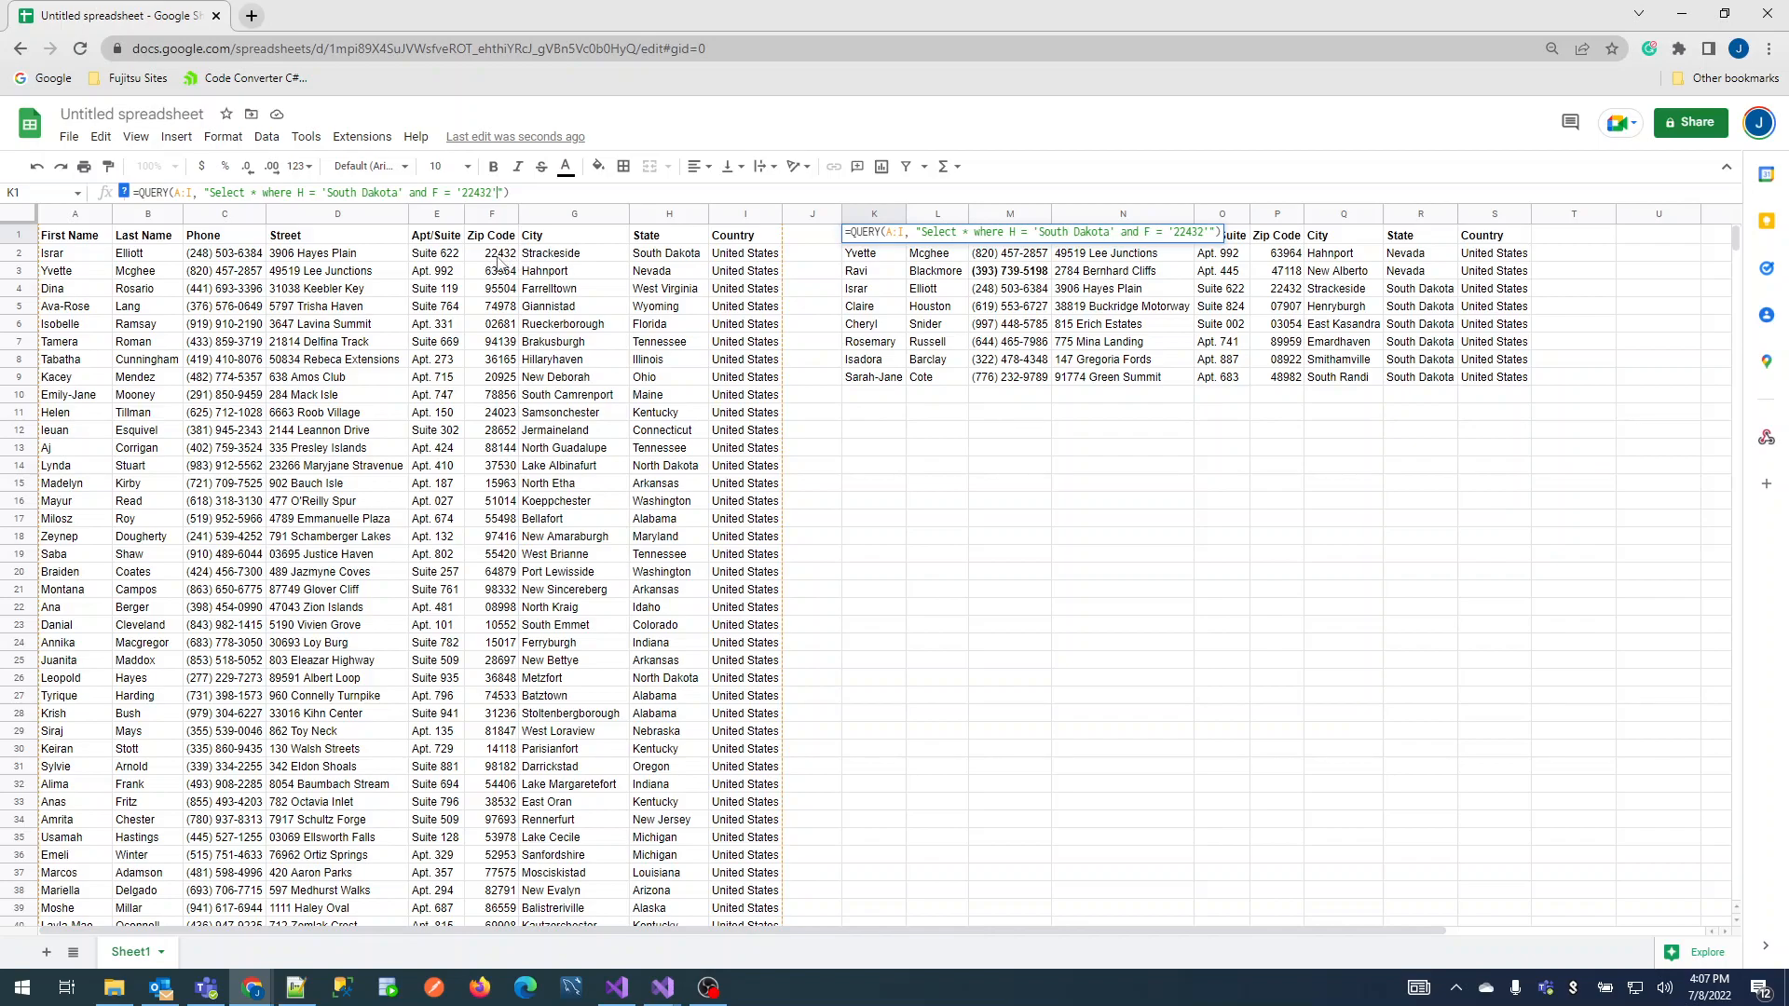
{"action": "key", "text": "Return"}
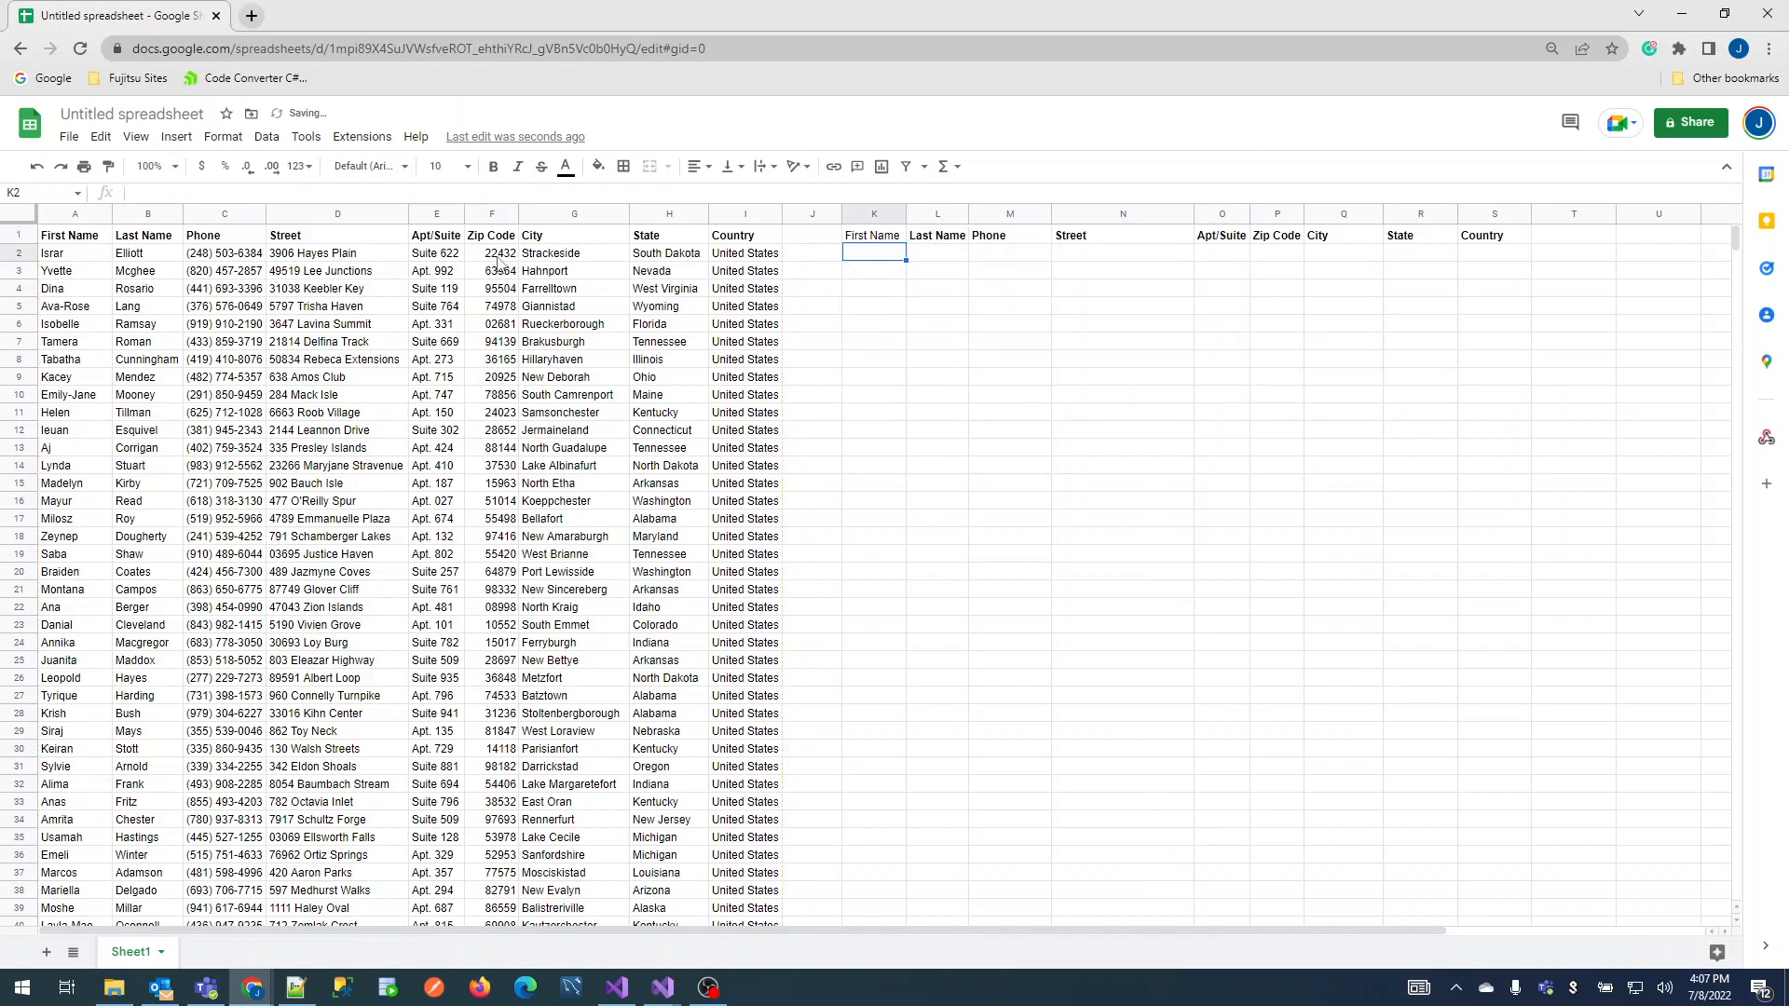
Remove the single quotes around 22432 in K1's query so the zip code is compared as a number
{"action": "key", "text": "Up"}
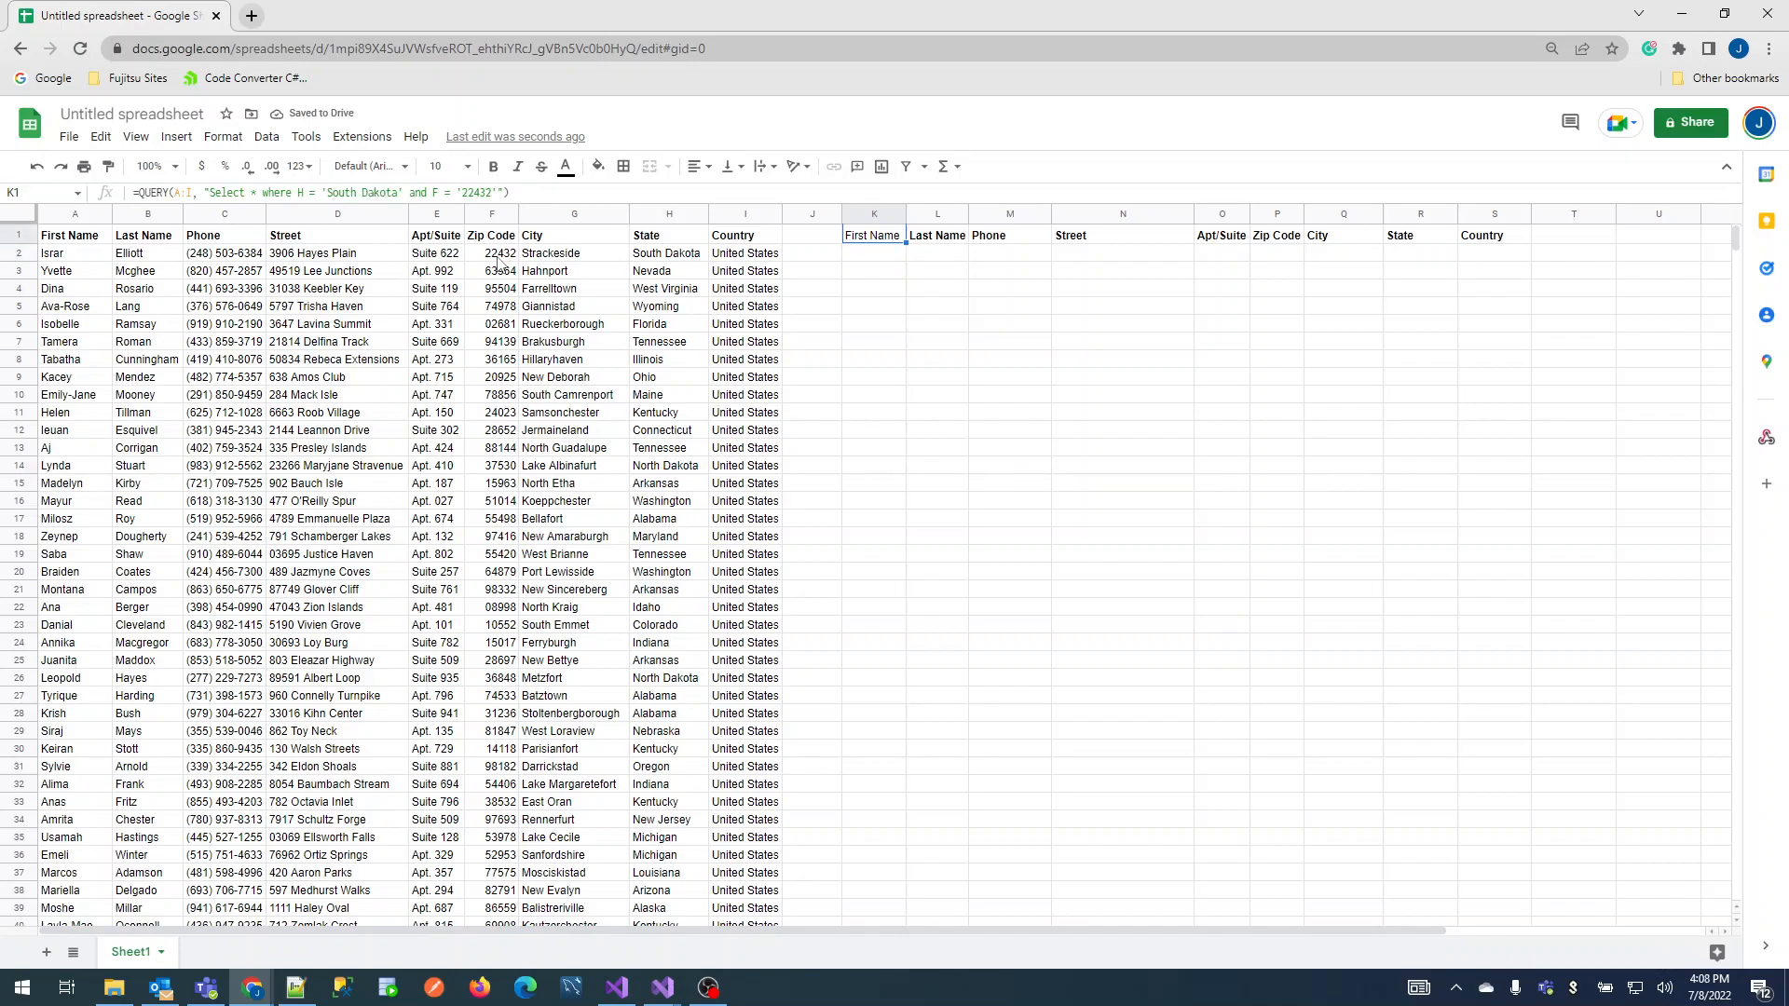
{"action": "left_click", "coordinate": [463, 193]}
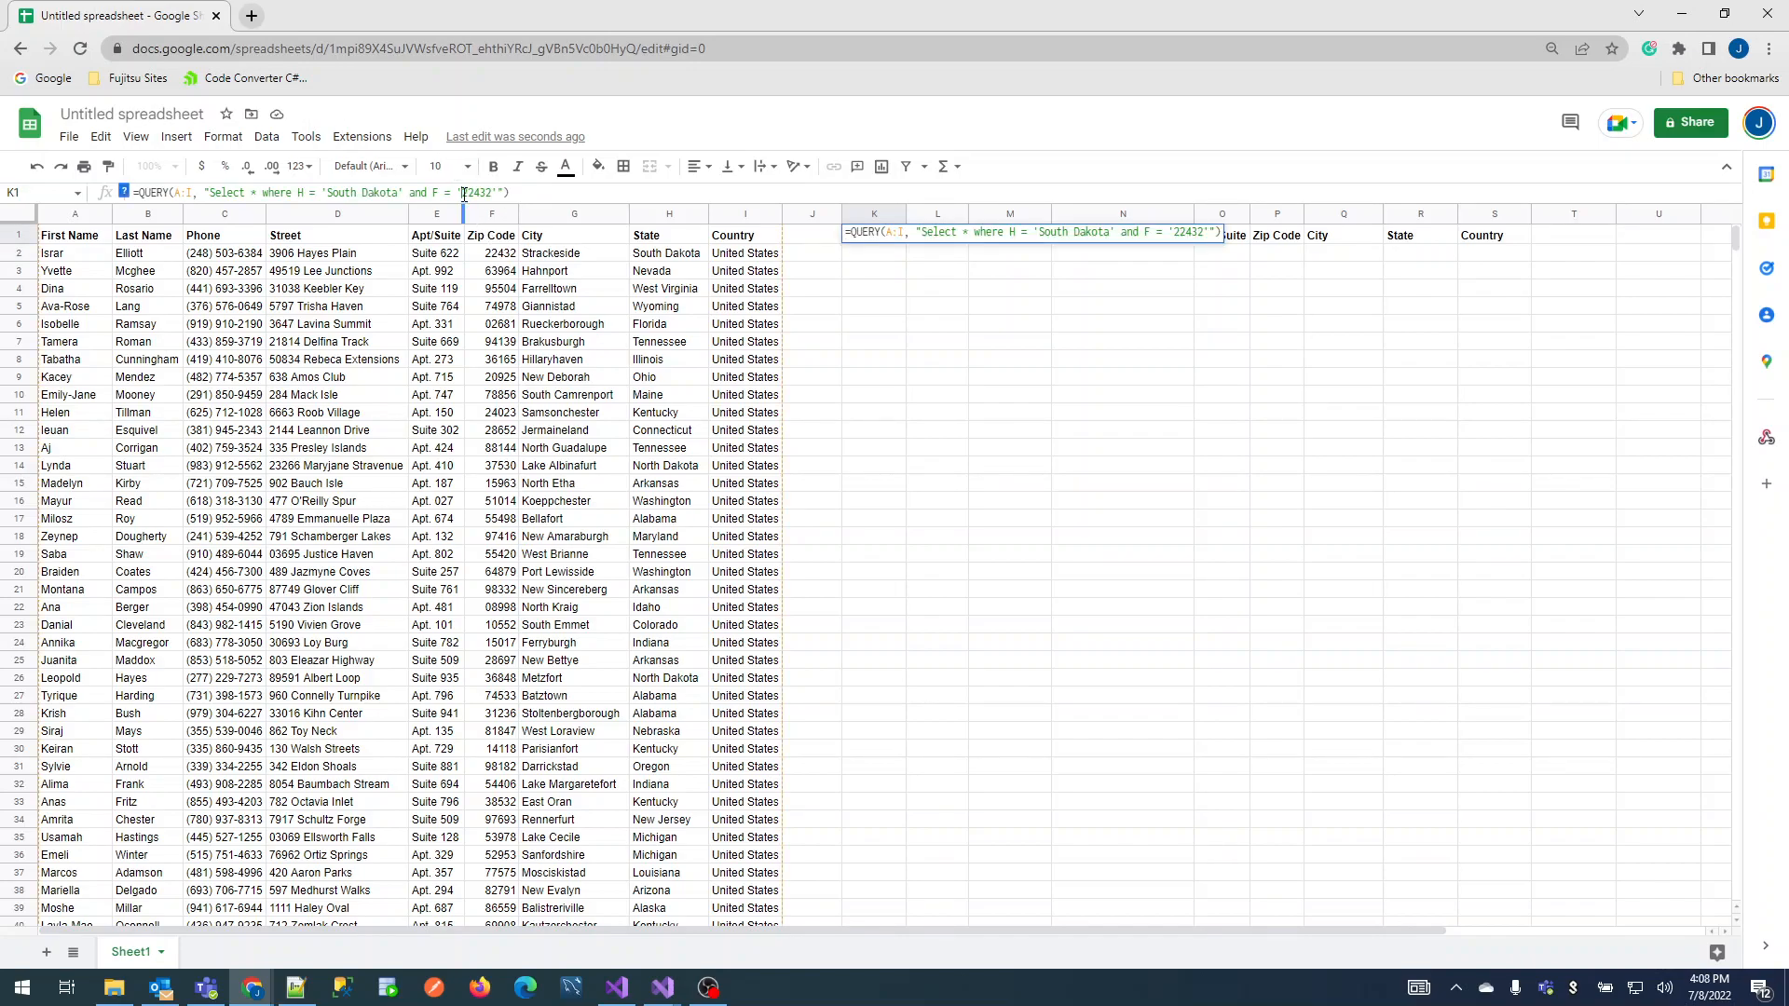
{"action": "key", "text": "BackSpace"}
{"action": "left_click", "coordinate": [491, 193]}
{"action": "key", "text": "BackSpace"}
{"action": "key", "text": "Return"}
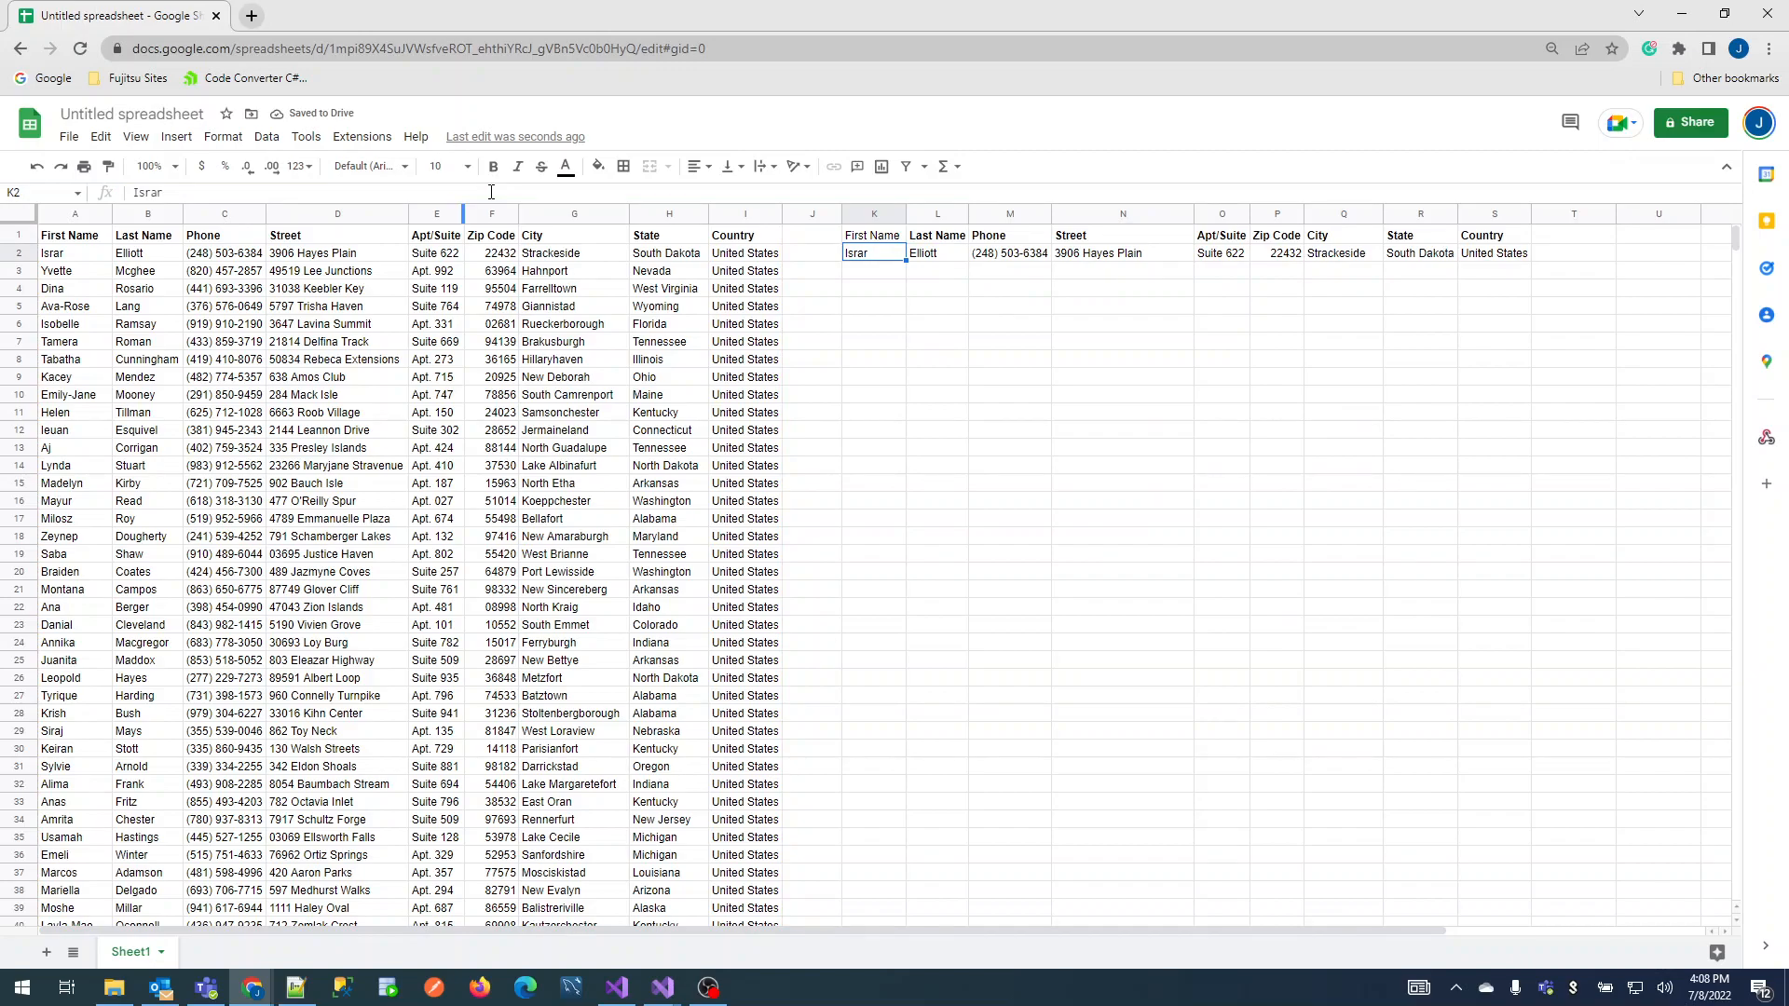
Delete the zip code condition from K1's query, keeping only the South Dakota condition, and check the states in the returned rows
{"action": "key", "text": "Up"}
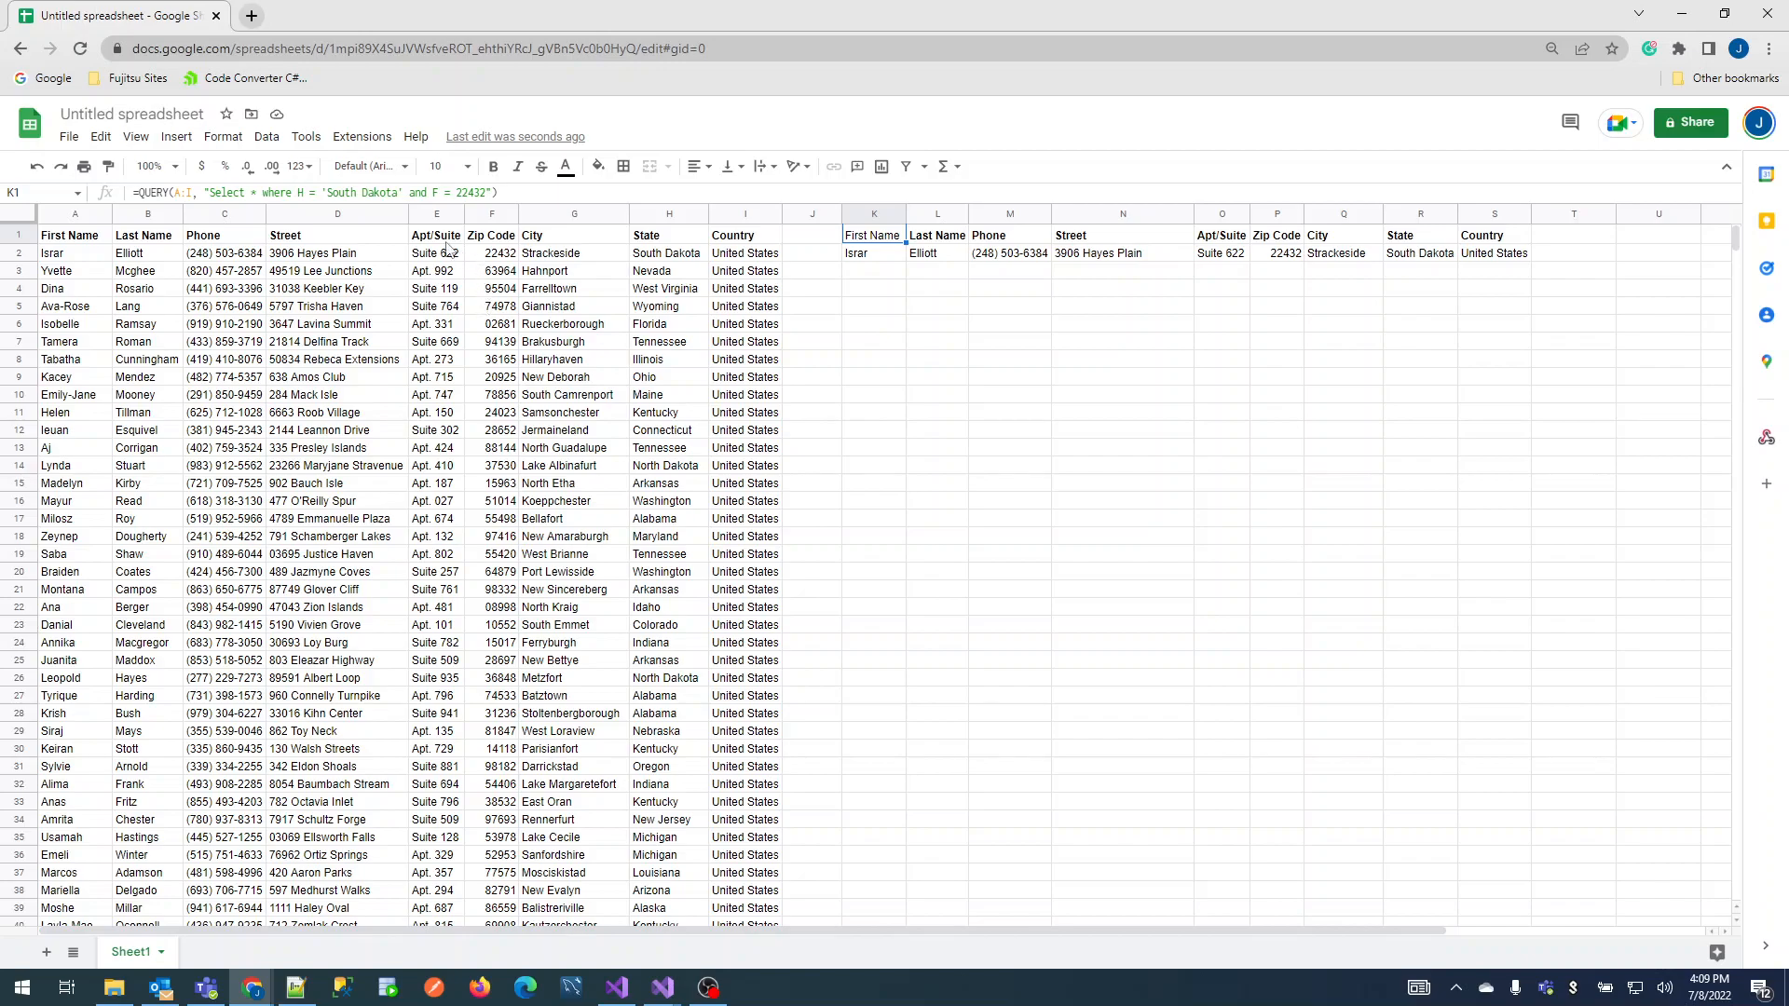
{"action": "left_click_drag", "start_coordinate": [407, 192], "coordinate": [487, 193]}
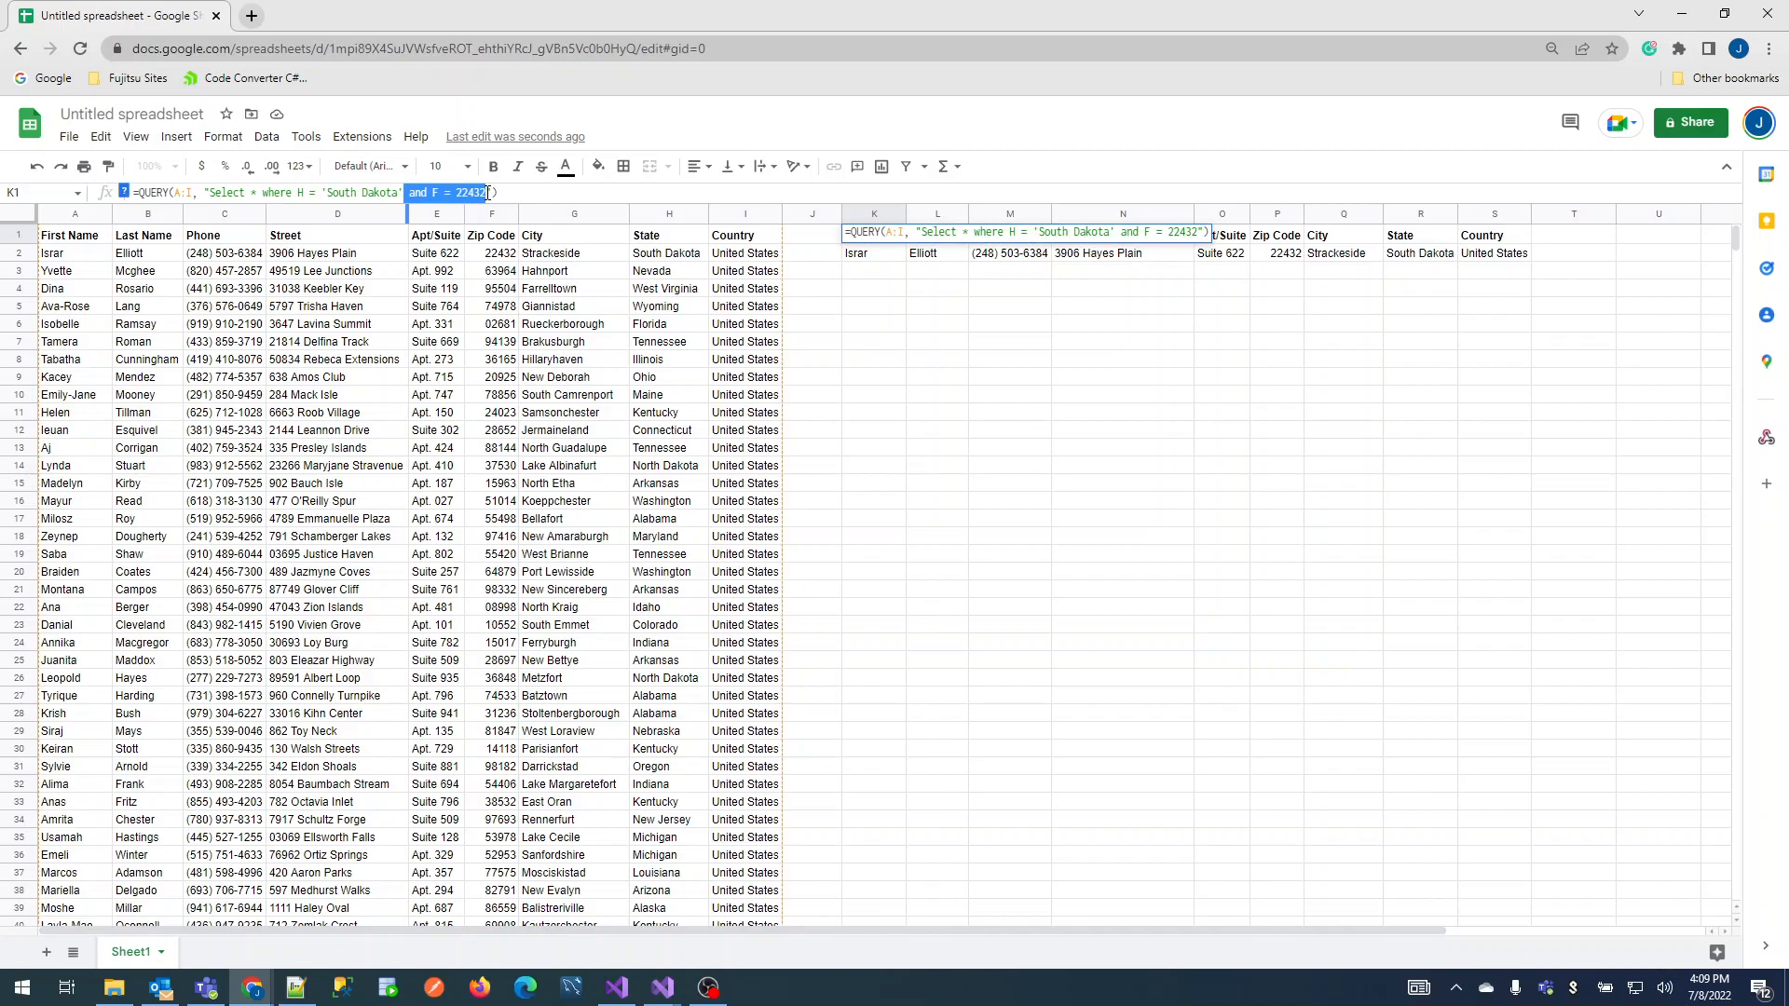
{"action": "key", "text": "BackSpace"}
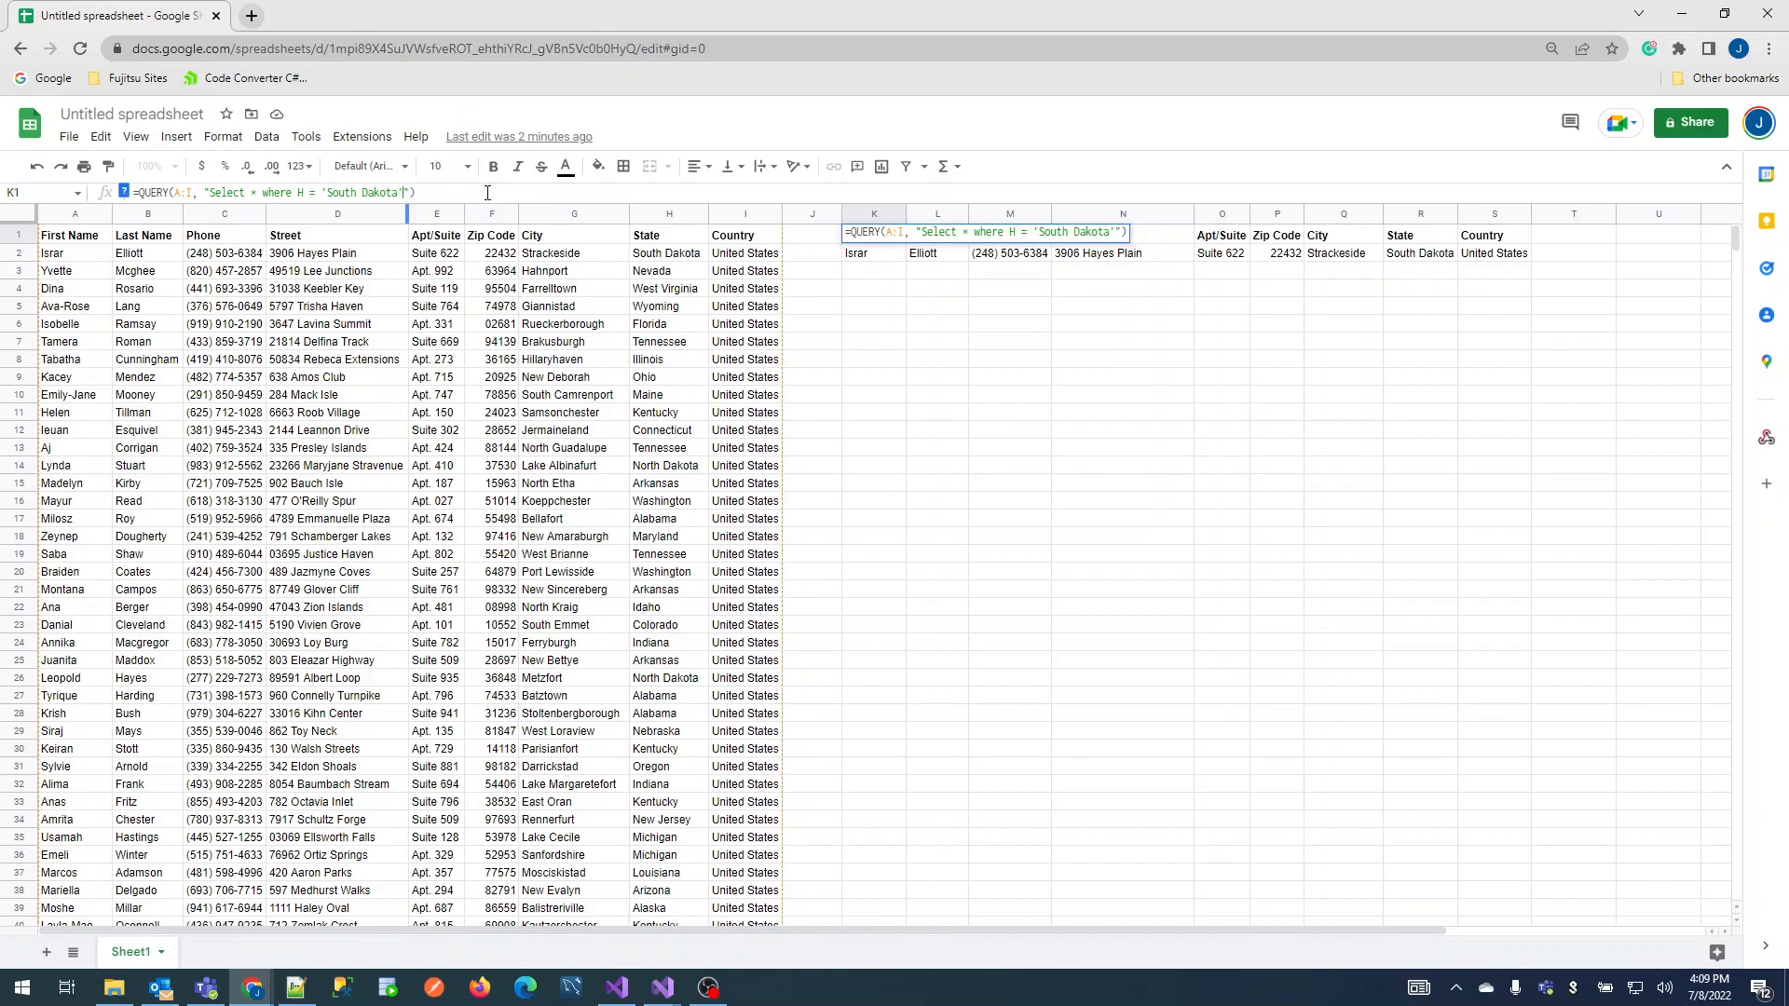
{"action": "key", "text": "Return"}
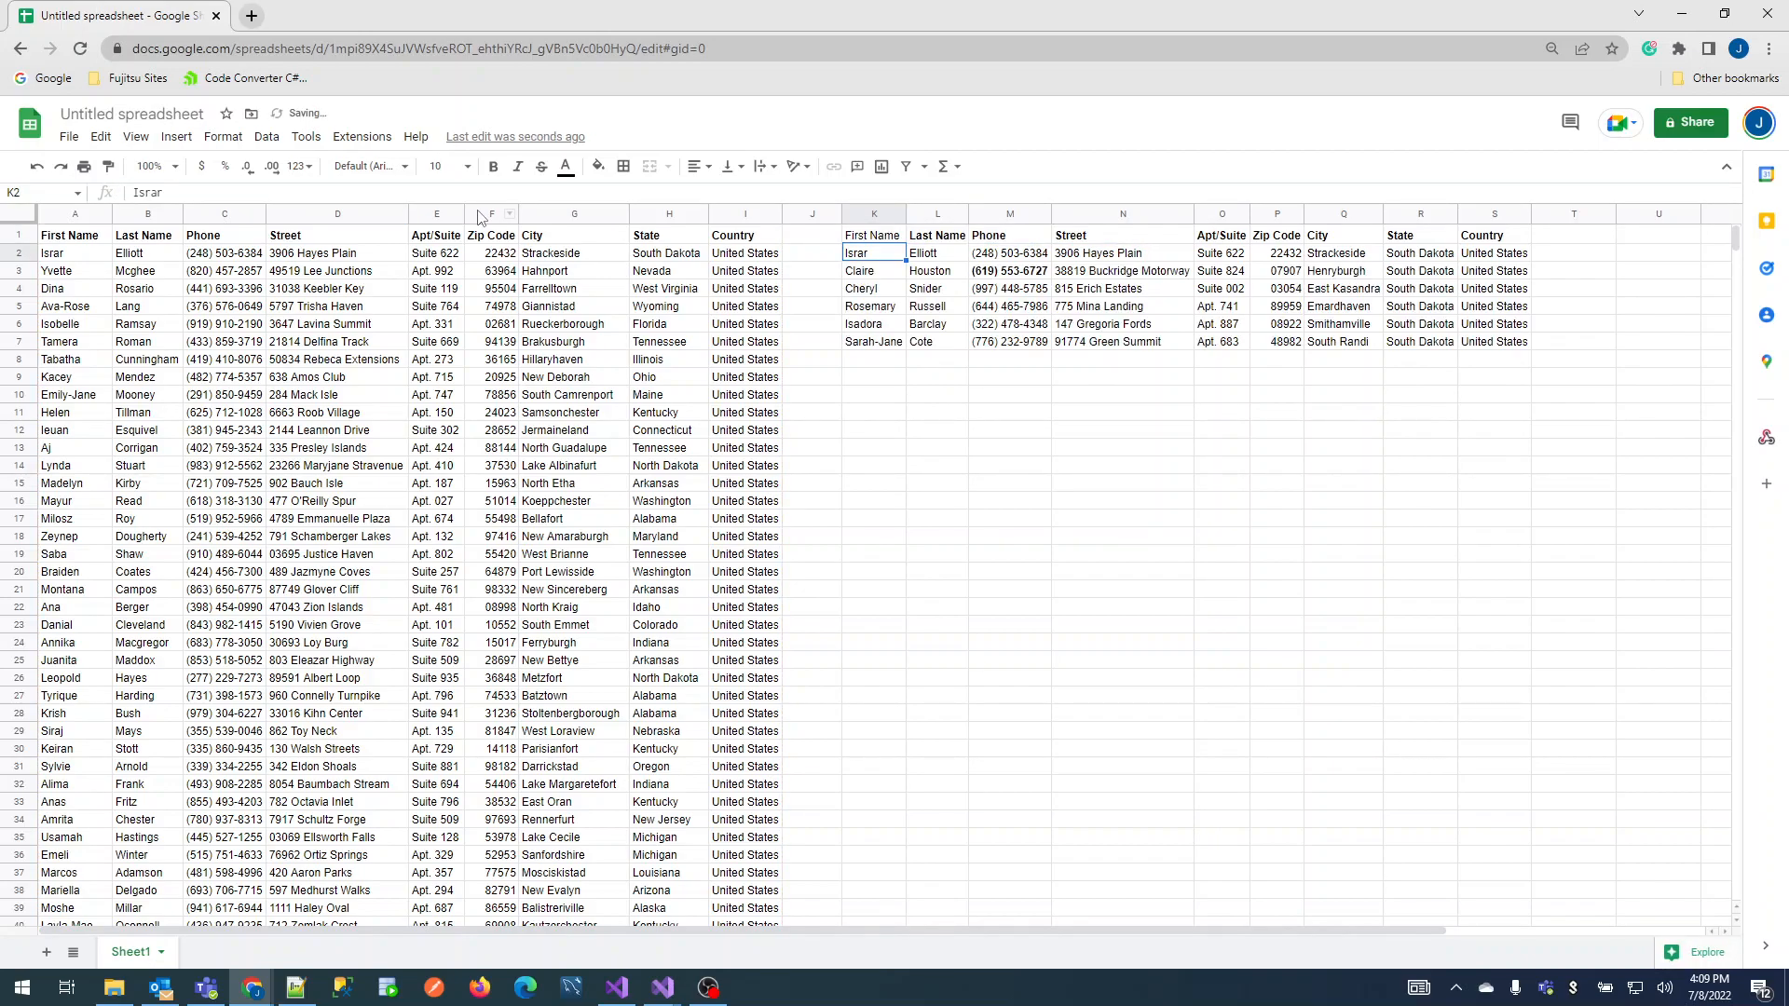
{"action": "left_click_drag", "start_coordinate": [1420, 255], "coordinate": [1409, 334]}
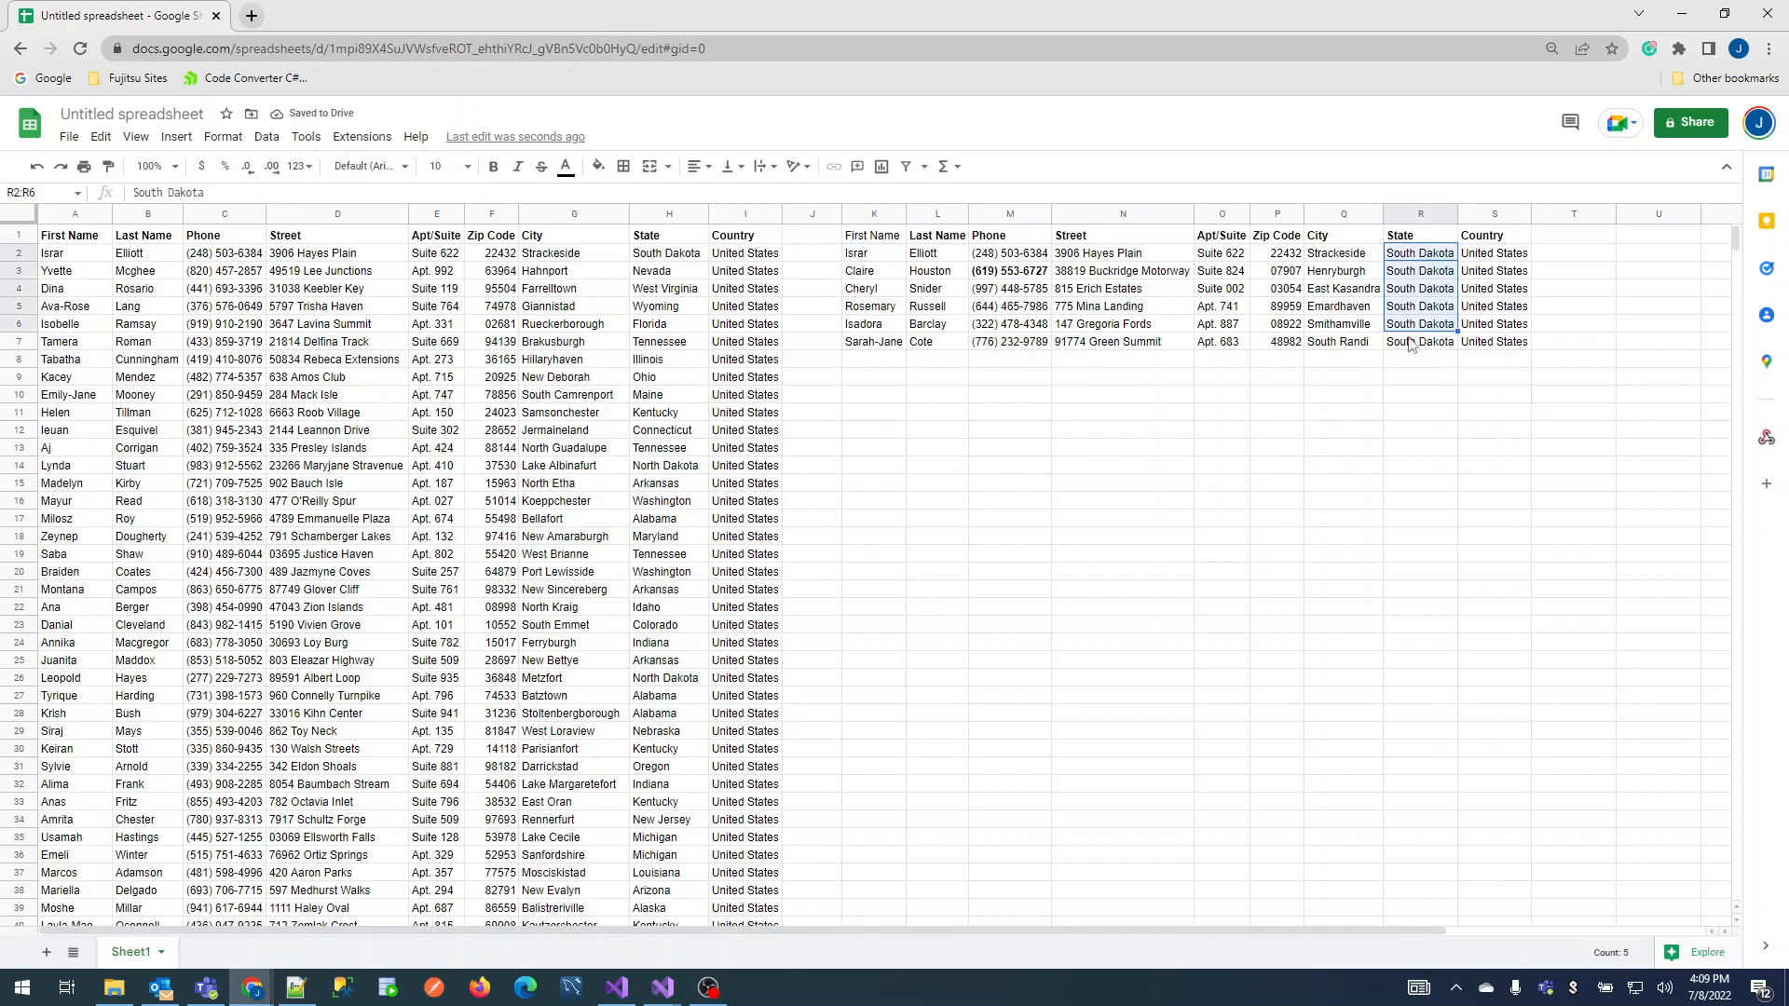
Change the condition in K1's query to "H contains 'Dakota'" and check the states in the returned rows
{"action": "left_click", "coordinate": [883, 237]}
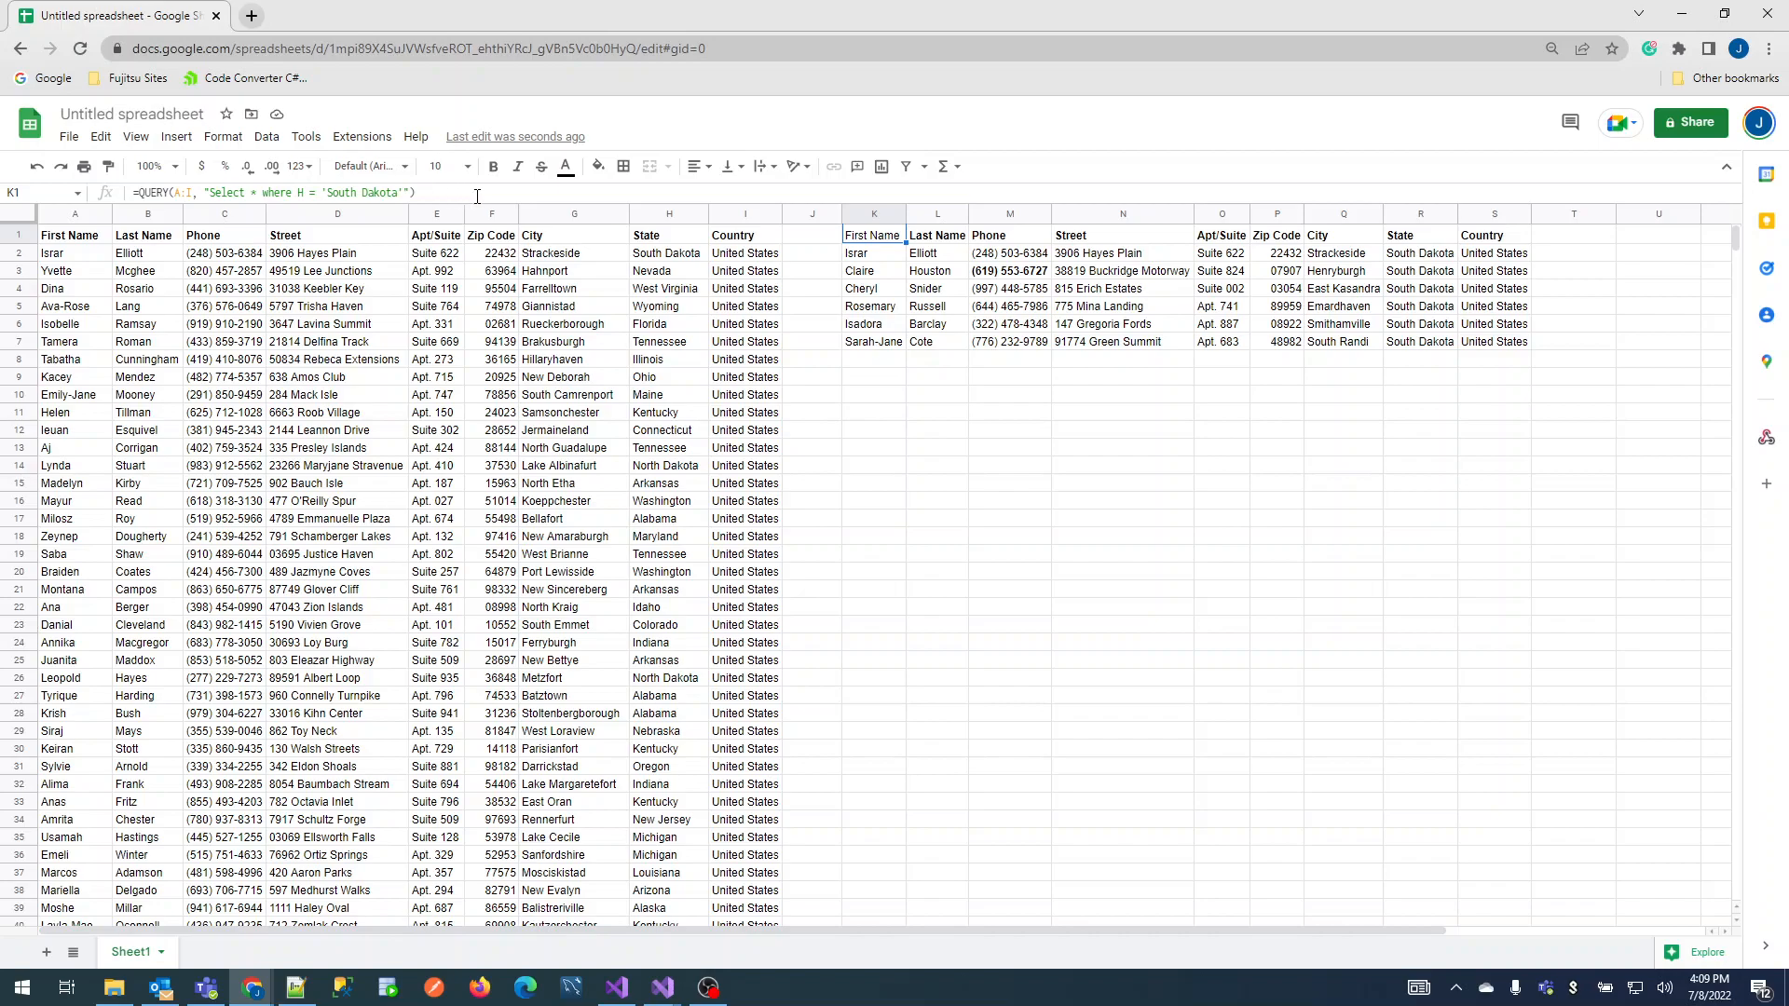
{"action": "left_click", "coordinate": [359, 194]}
{"action": "key", "text": "Right"}
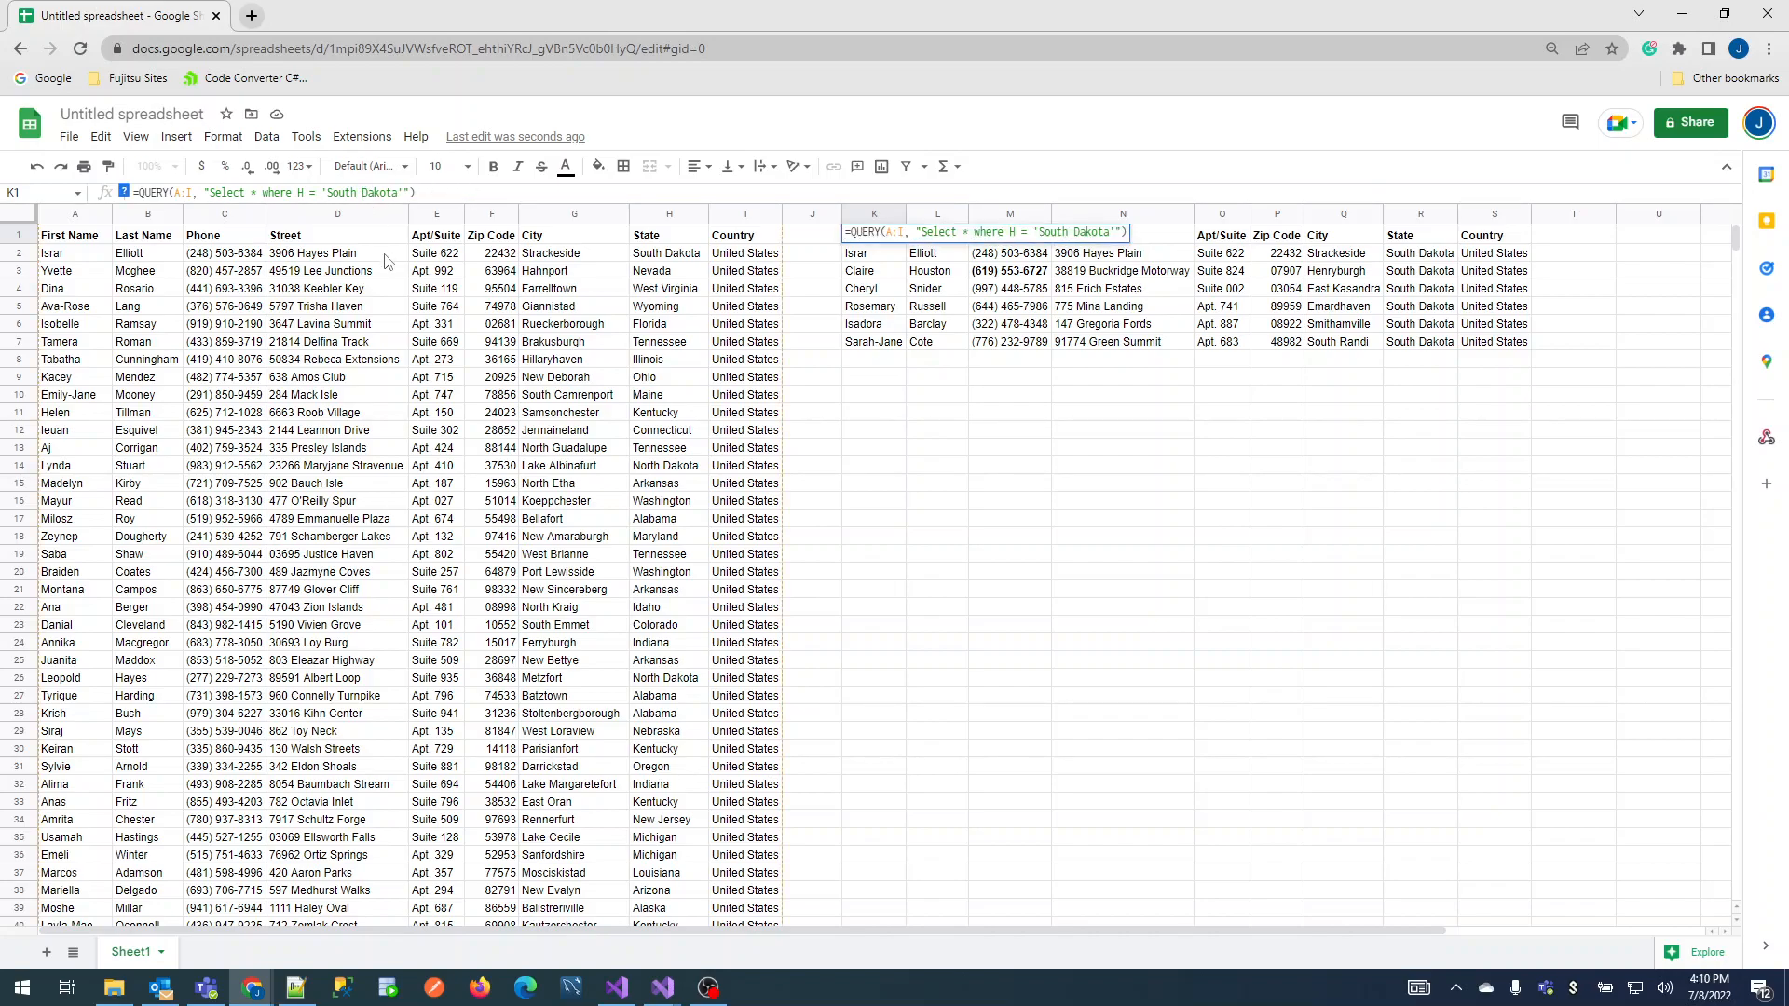
{"action": "key", "text": "BackSpace"}
{"action": "key", "text": "BackSpace"}
{"action": "key", "text": "BackSpace"}
{"action": "key", "text": "BackSpace"}
{"action": "key", "text": "BackSpace"}
{"action": "key", "text": "BackSpace"}
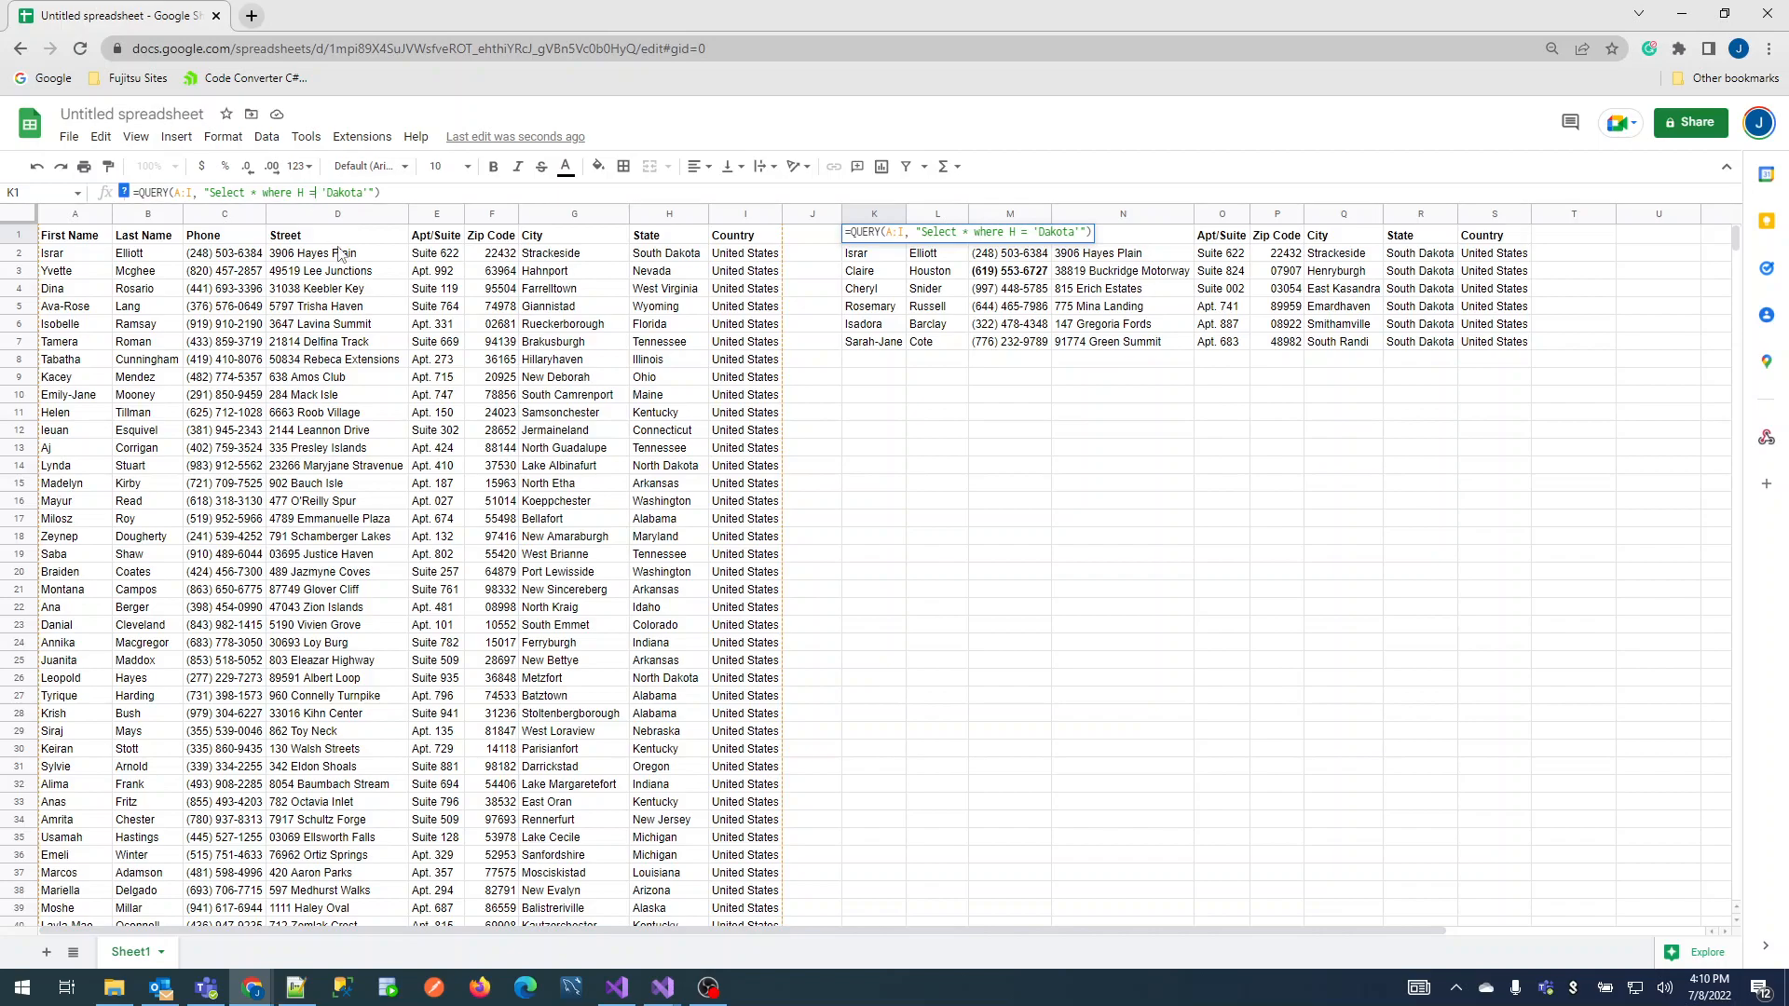
{"action": "key", "text": "BackSpace"}
{"action": "type", "text": "contains"}
{"action": "key", "text": "Return"}
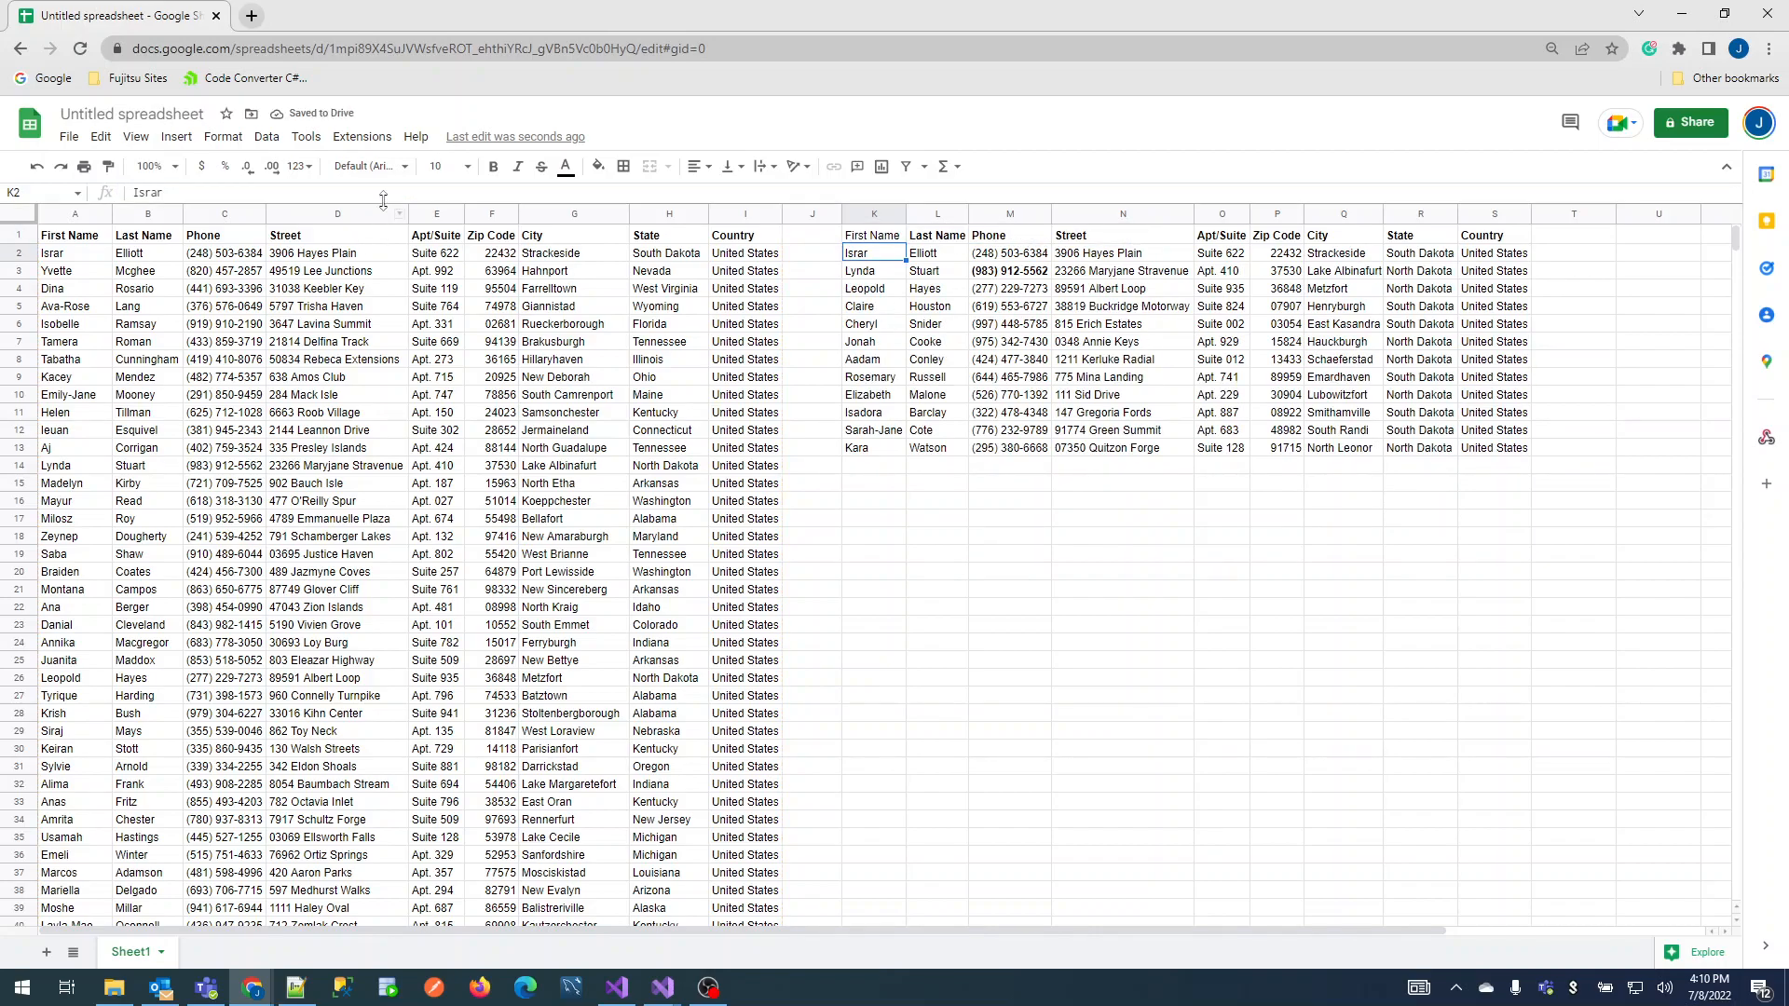
{"action": "left_click_drag", "start_coordinate": [1440, 260], "coordinate": [1435, 459]}
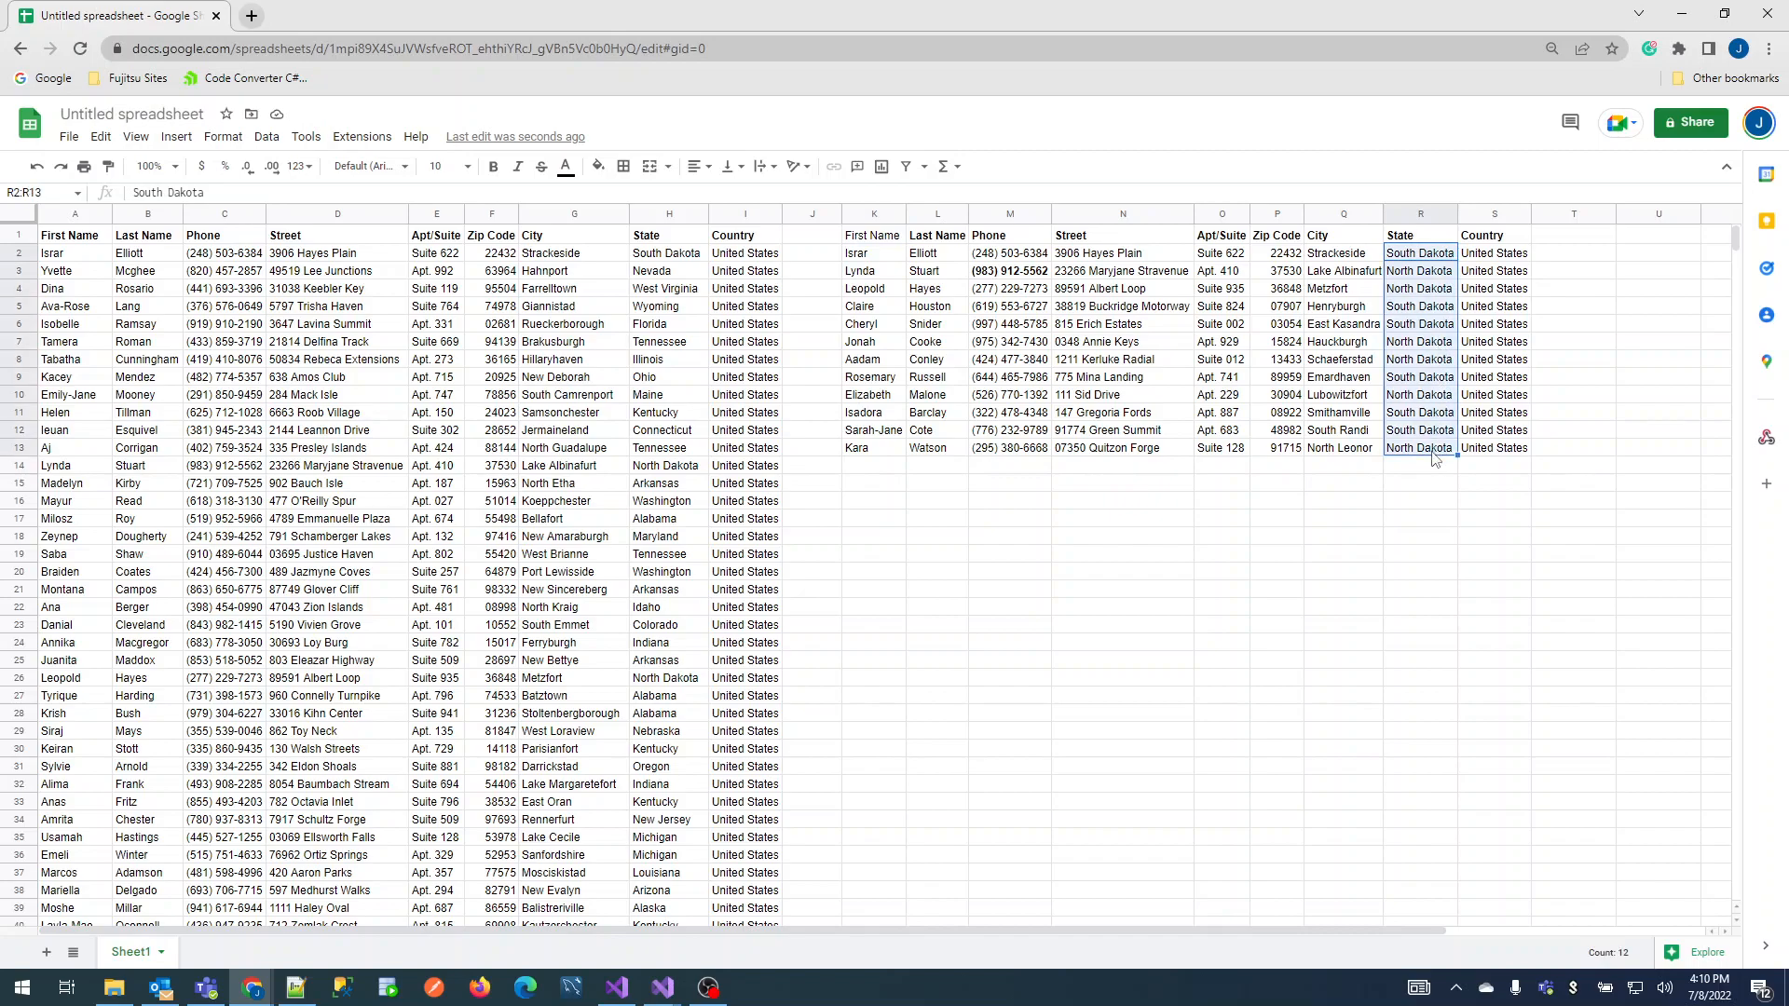
{"action": "left_click", "coordinate": [1436, 396]}
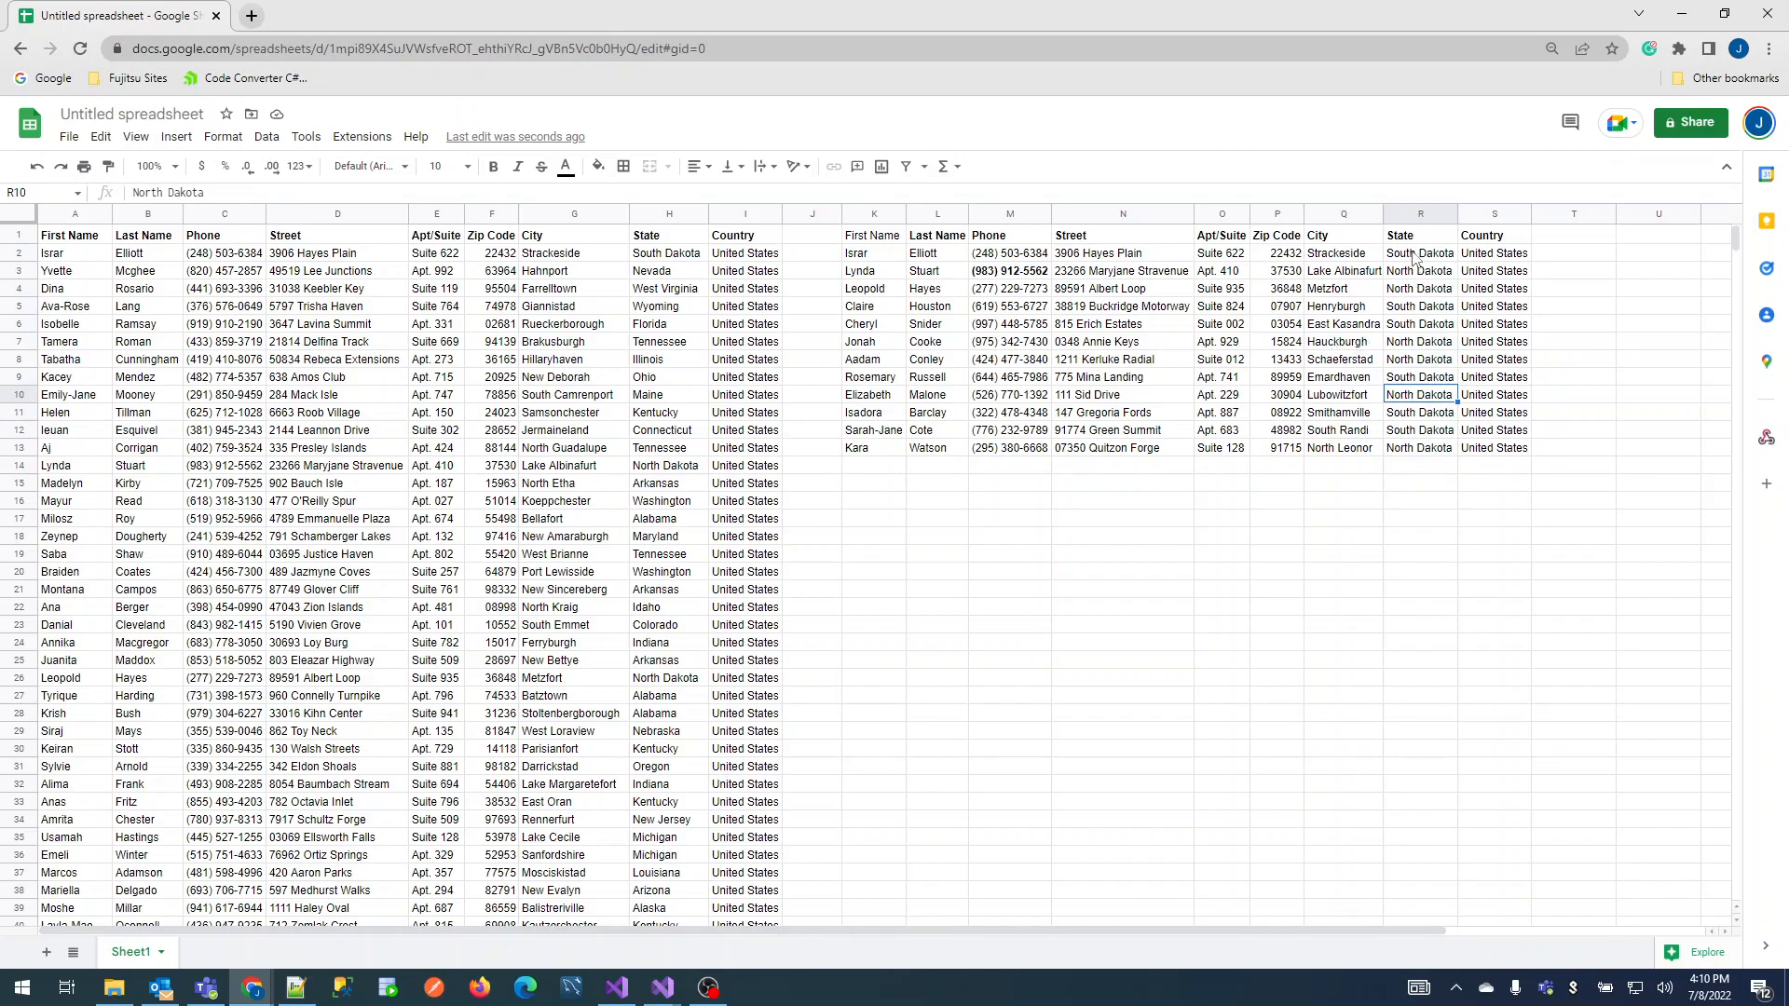
Change the condition in K1's query to "B contains 'E'" and check the last names in the returned rows
{"action": "left_click", "coordinate": [876, 240]}
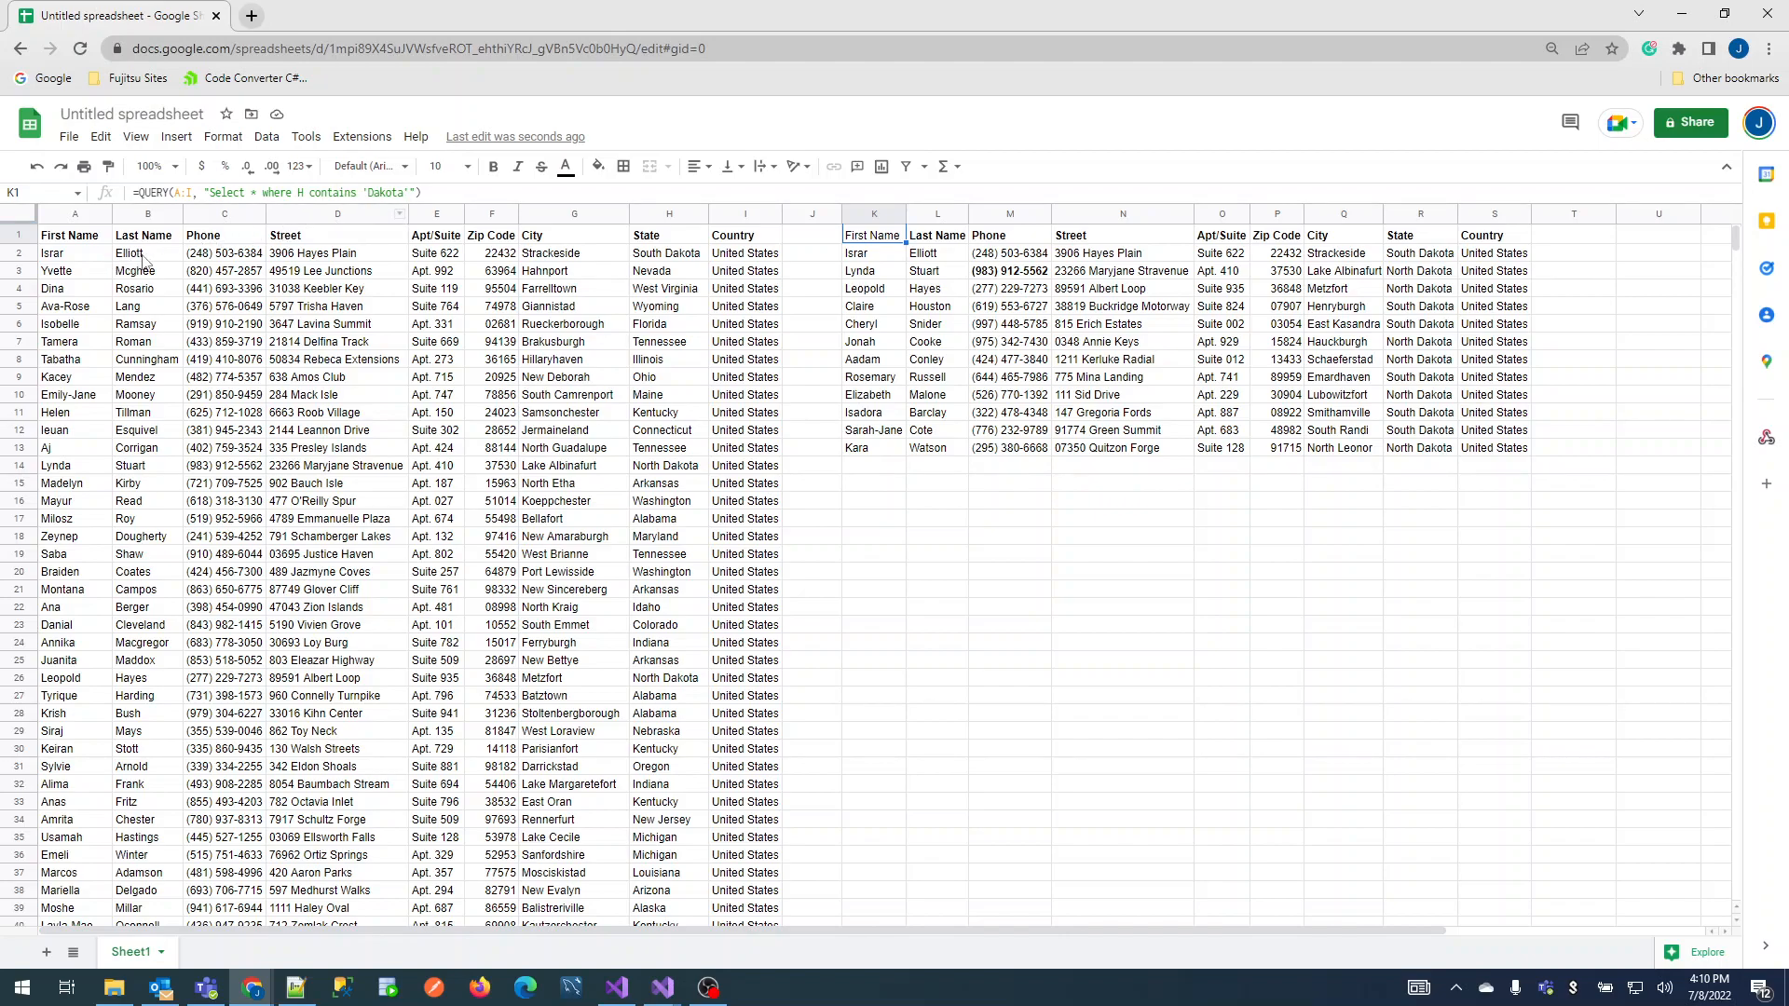
{"action": "double_click", "coordinate": [299, 193]}
{"action": "type", "text": "B"}
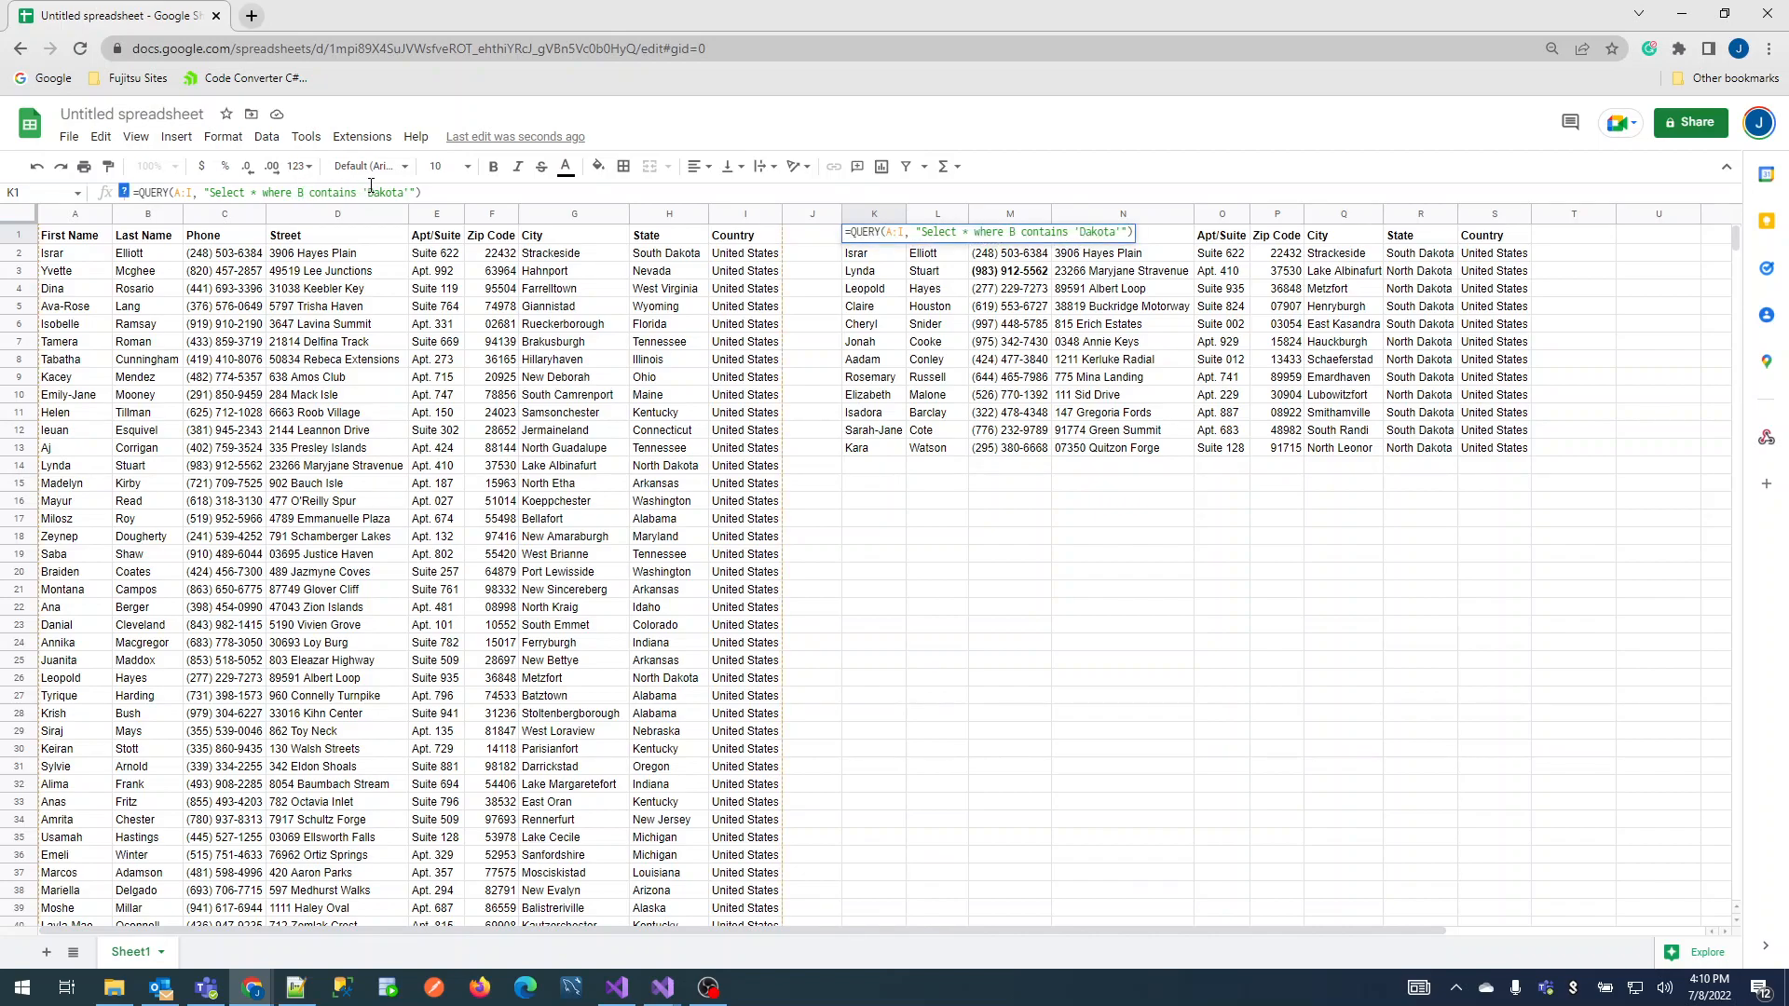
{"action": "left_click_drag", "start_coordinate": [368, 192], "coordinate": [402, 191]}
{"action": "type", "text": "E"}
{"action": "key", "text": "Return"}
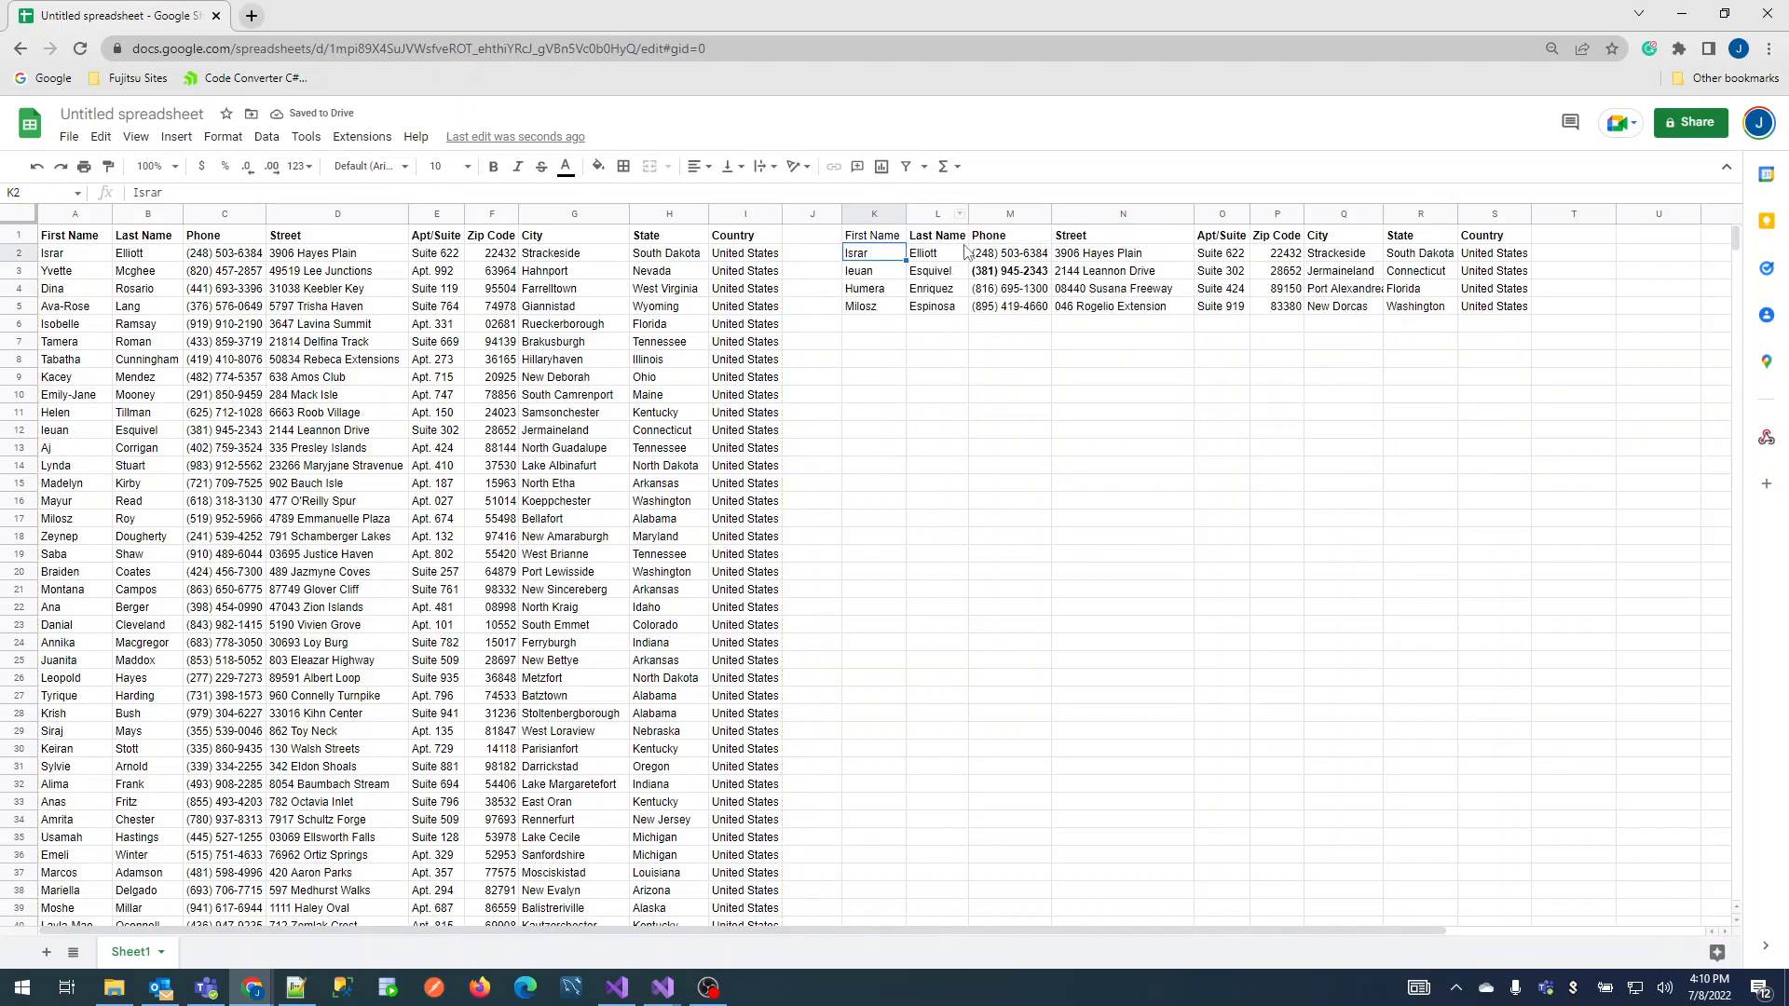
{"action": "left_click_drag", "start_coordinate": [960, 252], "coordinate": [946, 317]}
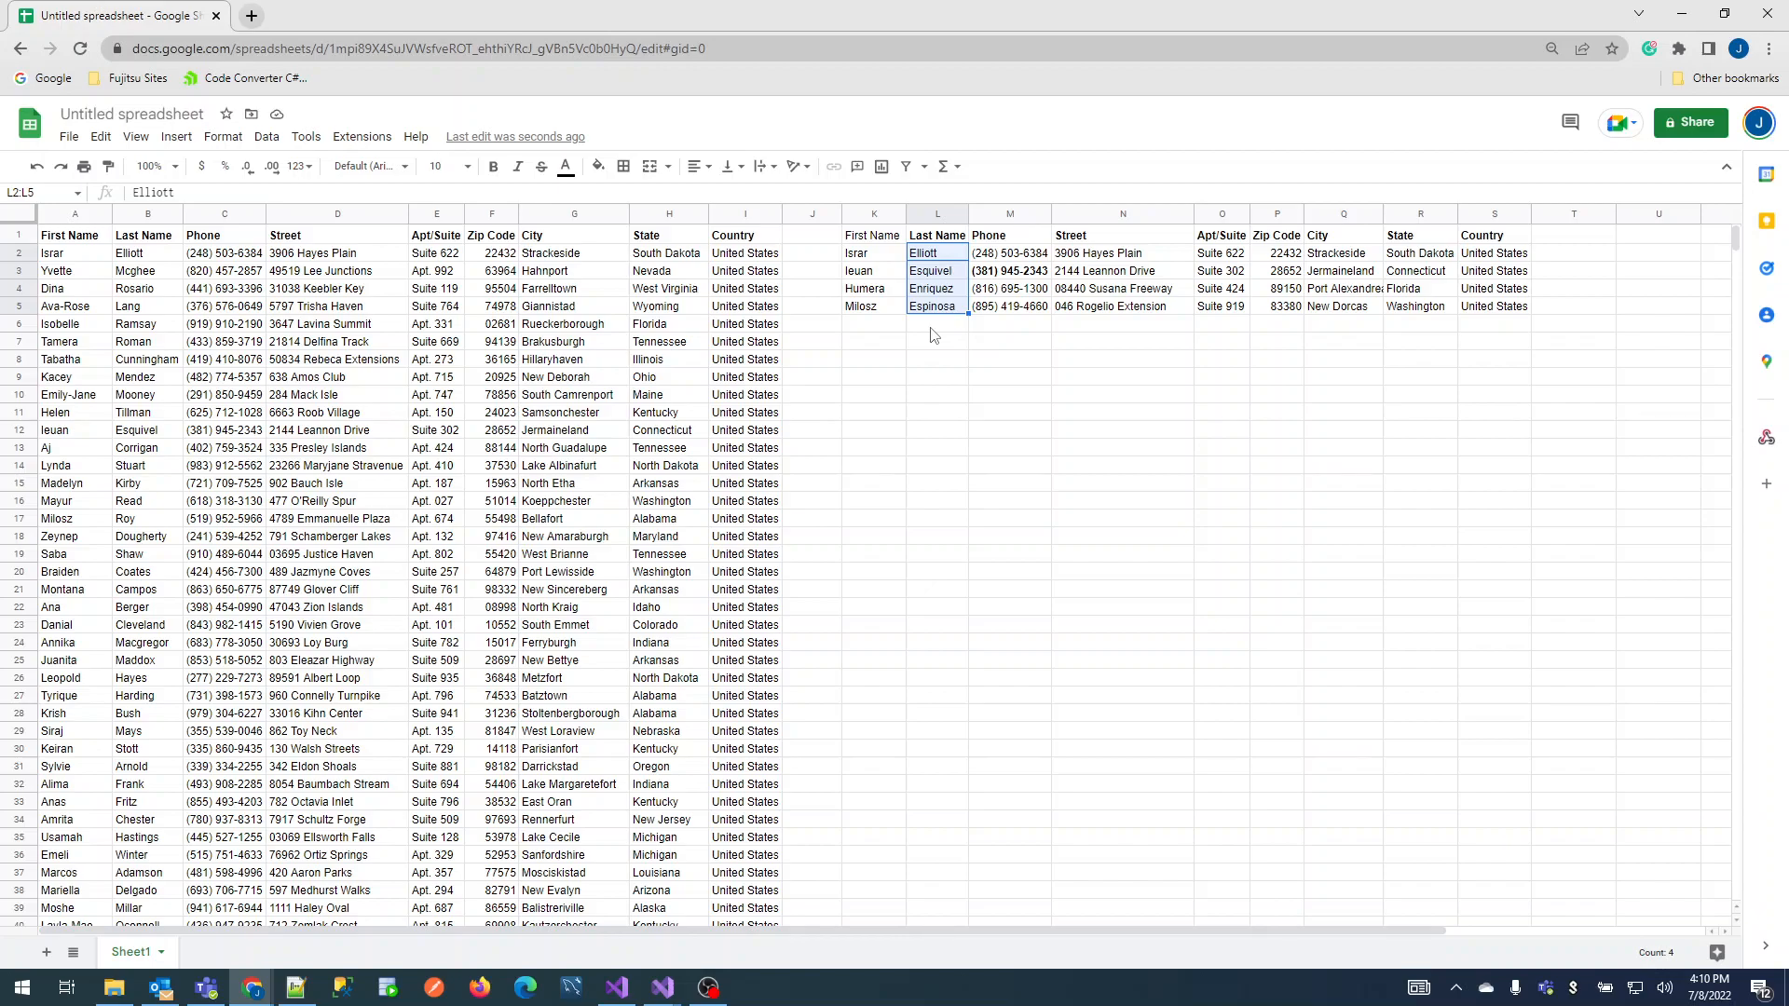
Replace the uppercase 'E' with lowercase 'e' in the last name condition of K1's query
{"action": "left_click", "coordinate": [893, 238]}
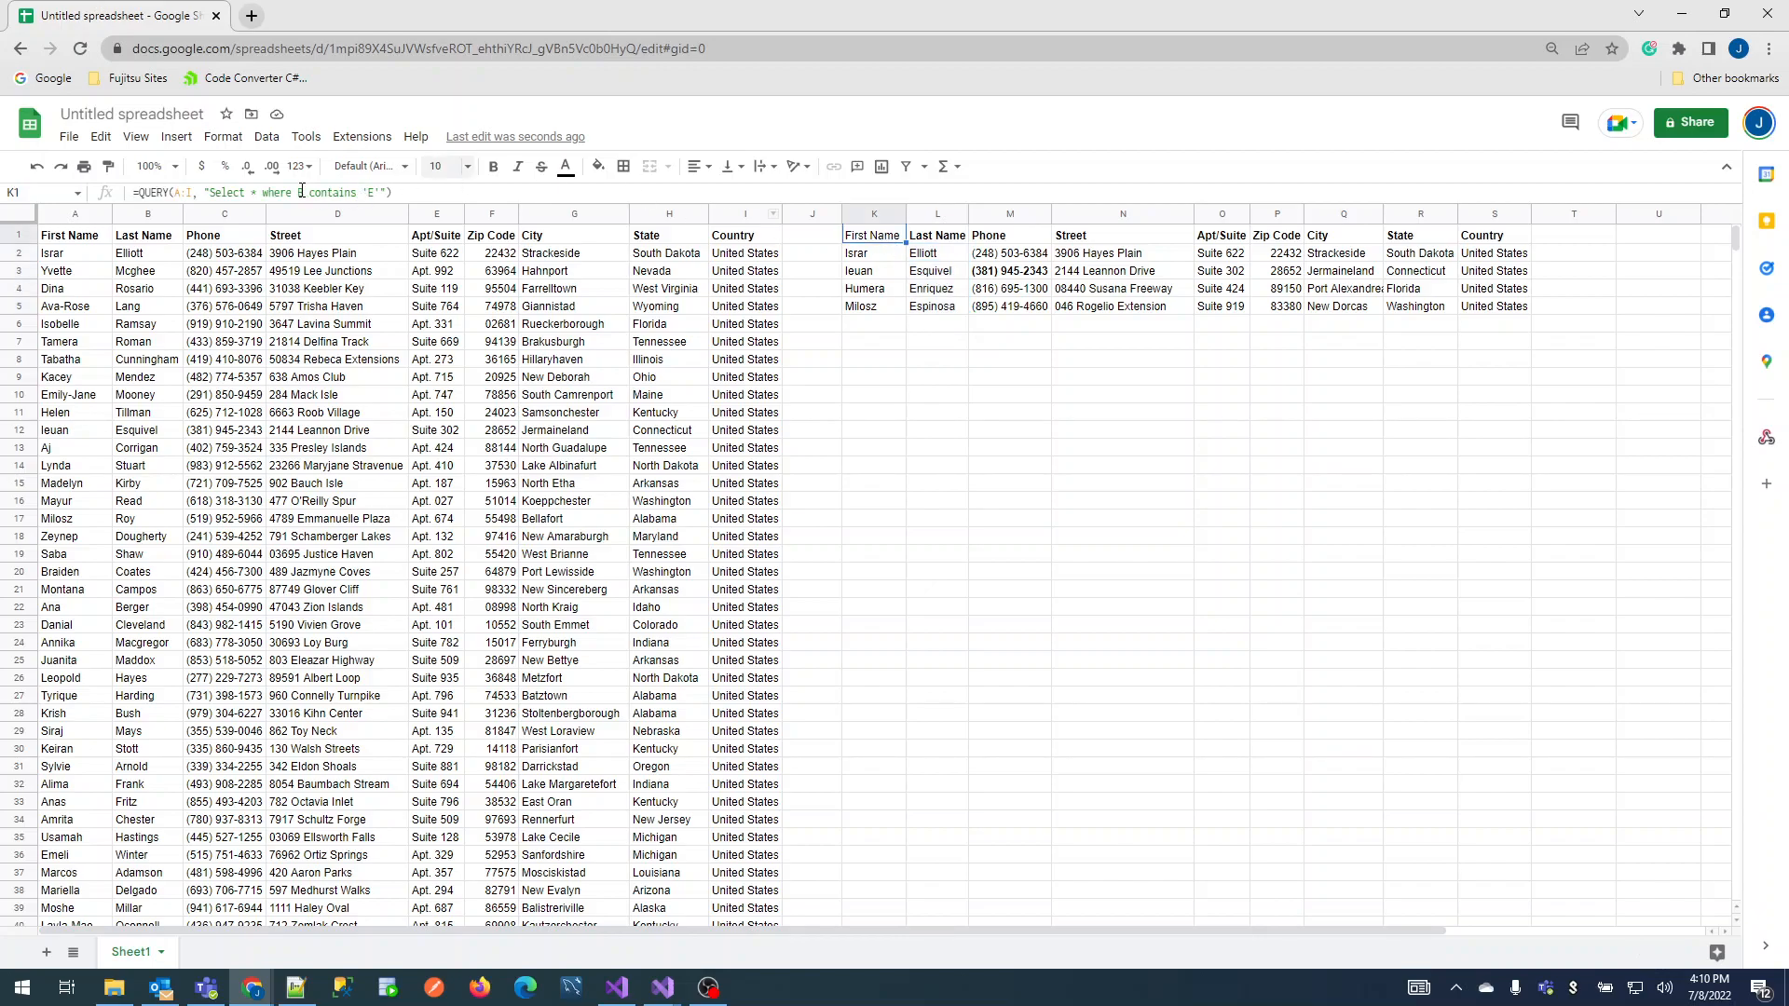
{"action": "left_click", "coordinate": [373, 193]}
{"action": "type", "text": "e"}
{"action": "key", "text": "Return"}
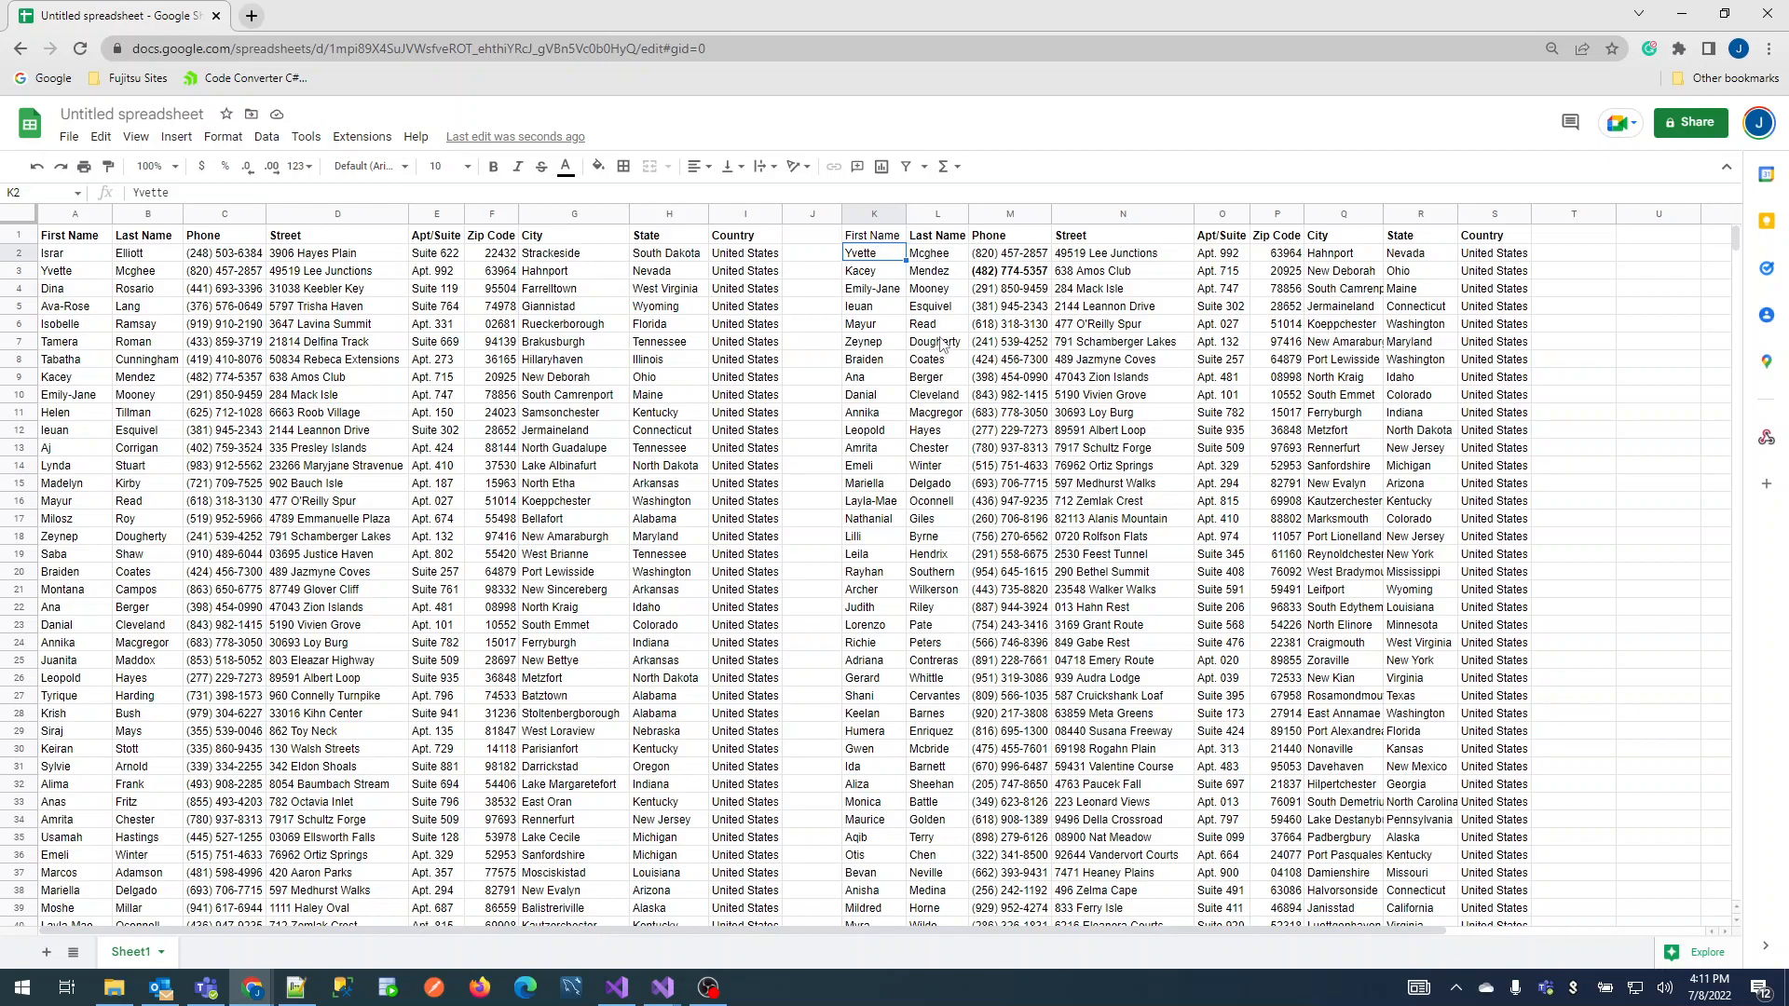
{"action": "left_click", "coordinate": [881, 239]}
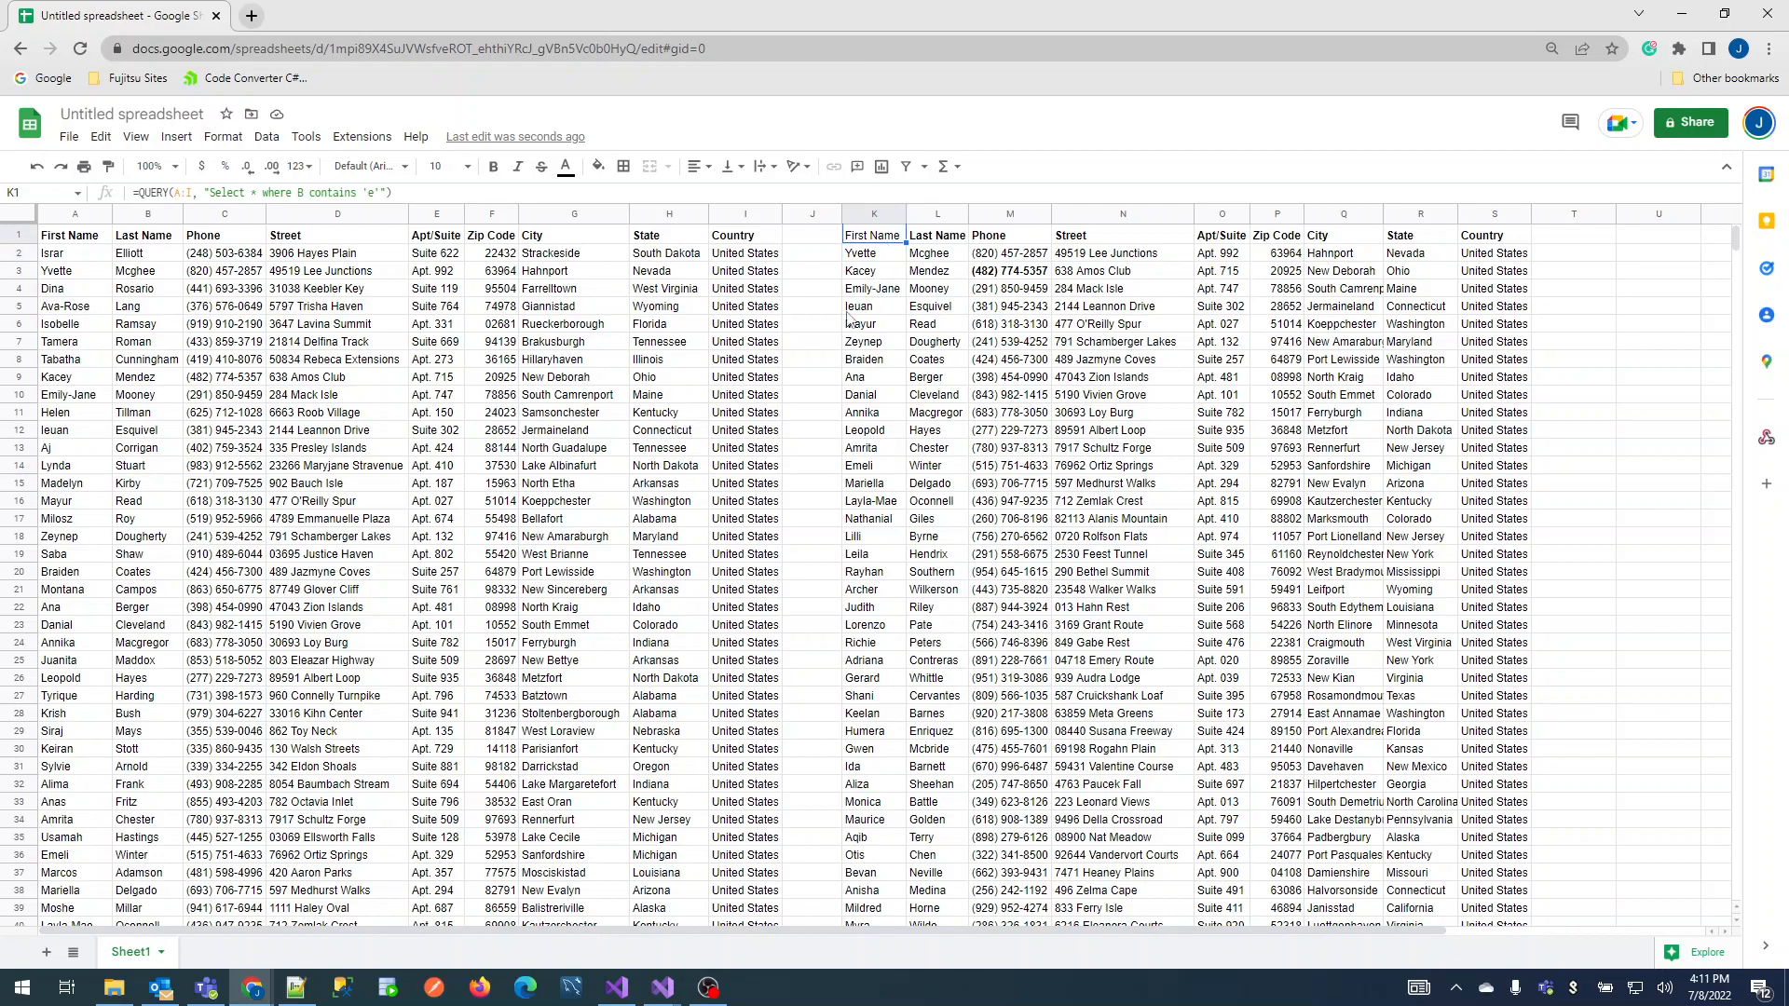